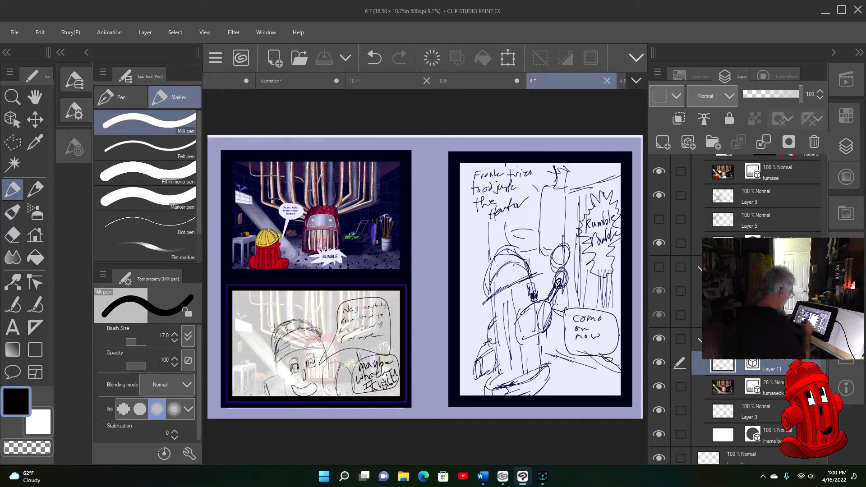
Hide the faded furnace background in the second panel and add a new vector layer above the rough sketch.
key("ctrl+plus")
key("ctrl+plus")
key("ctrl+plus")
left_click_drag(391, 349, 481, 265)
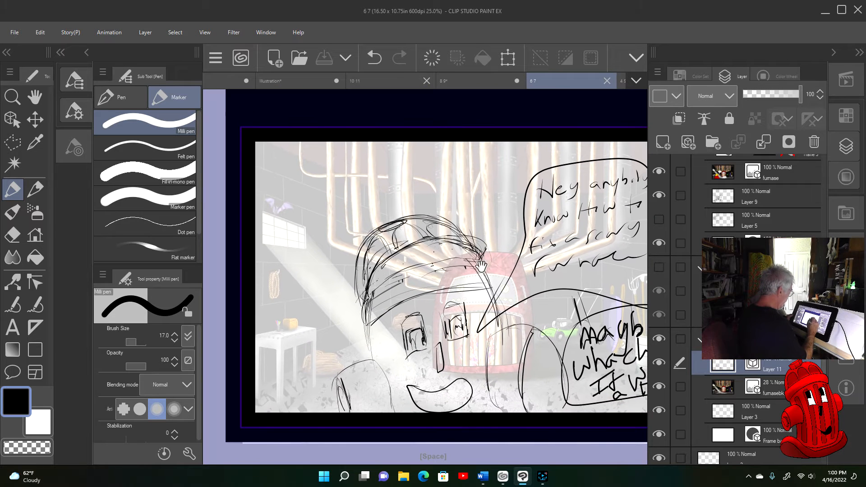
left_click_drag(535, 344, 511, 347)
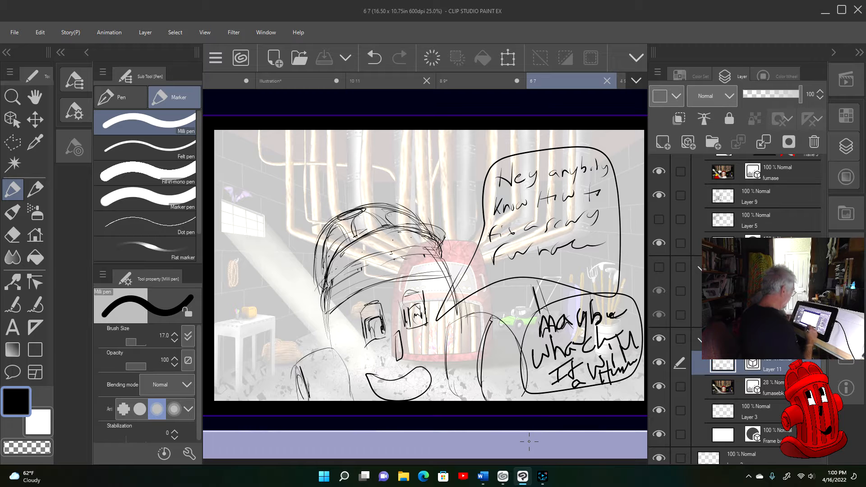
left_click_drag(462, 197, 479, 388)
mouse_move(496, 266)
left_mouse_down()
mouse_move(478, 386)
mouse_move(503, 212)
left_mouse_up()
mouse_move(521, 427)
left_mouse_down()
mouse_move(493, 331)
mouse_move(501, 280)
left_mouse_up()
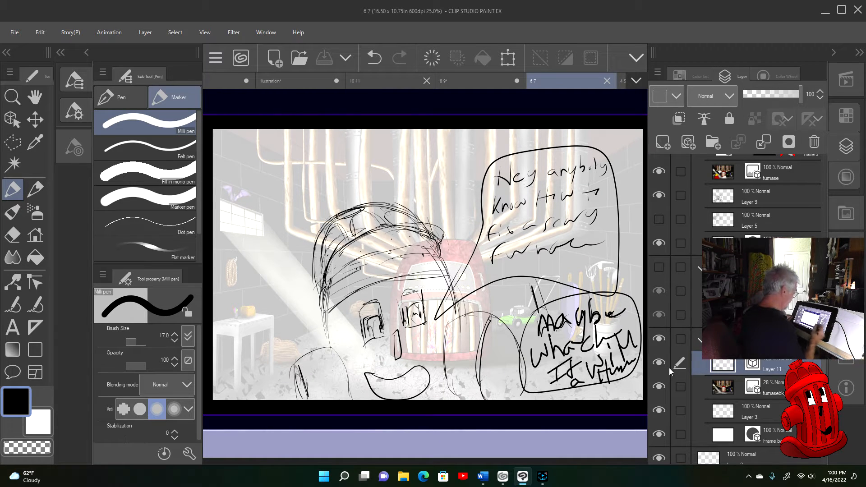
left_click(660, 389)
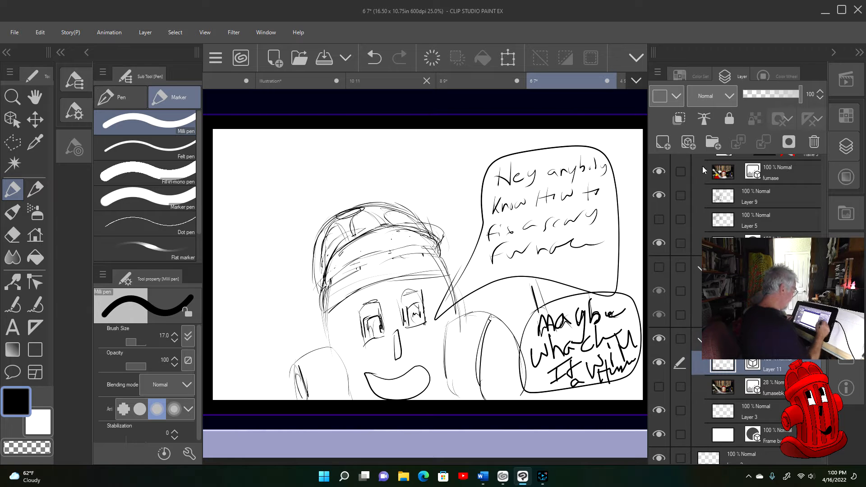
left_click(688, 142)
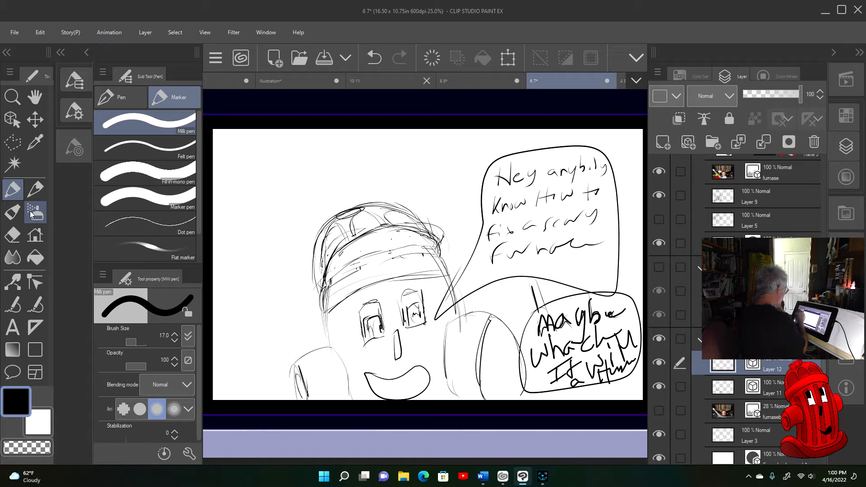
Switch to the G-pen and lower the rough sketch layer's opacity to 28%.
left_click(85, 109)
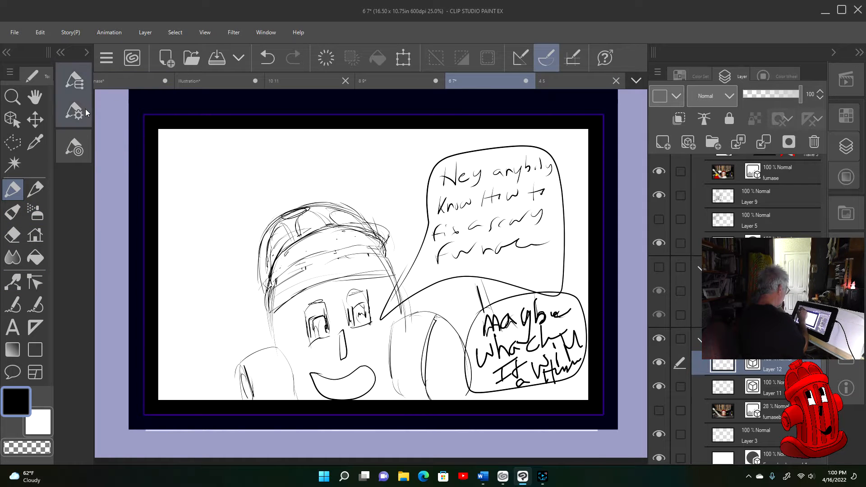
left_click(86, 109)
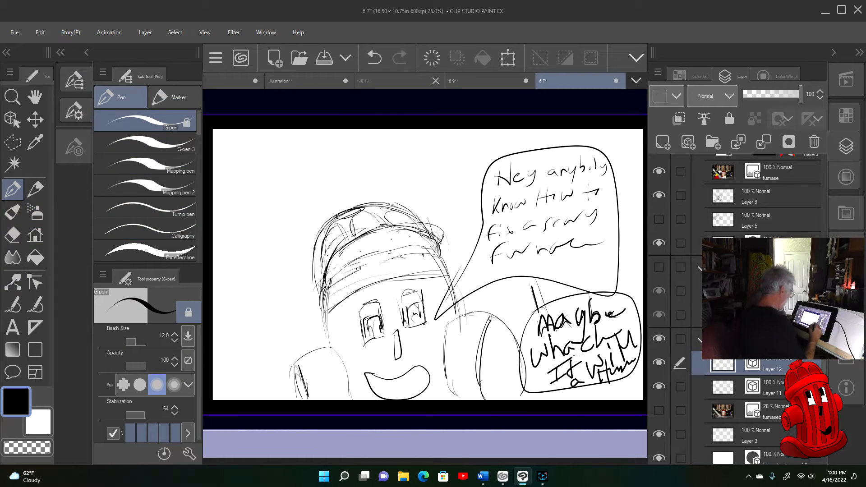
key("ctrl+plus")
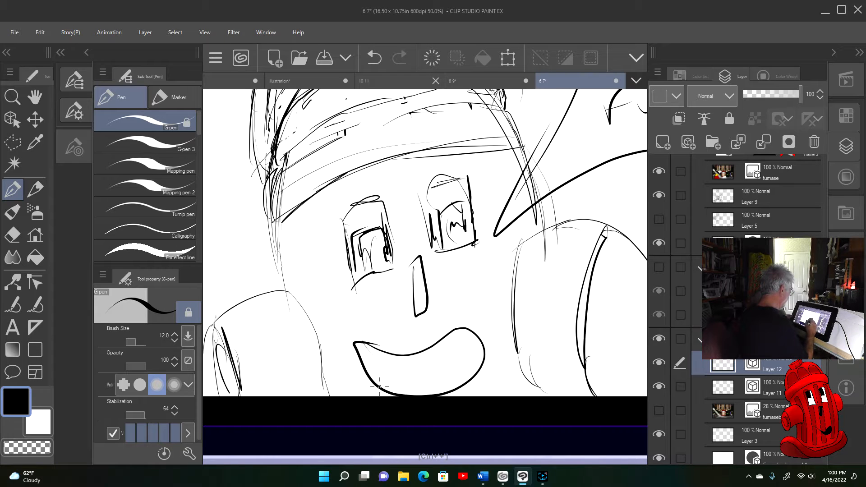
key("space")
left_click_drag(447, 308, 507, 353)
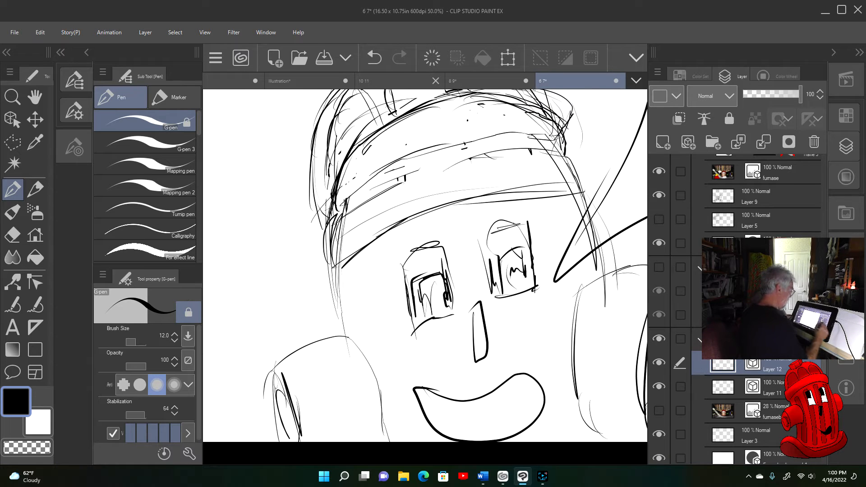
left_click(778, 392)
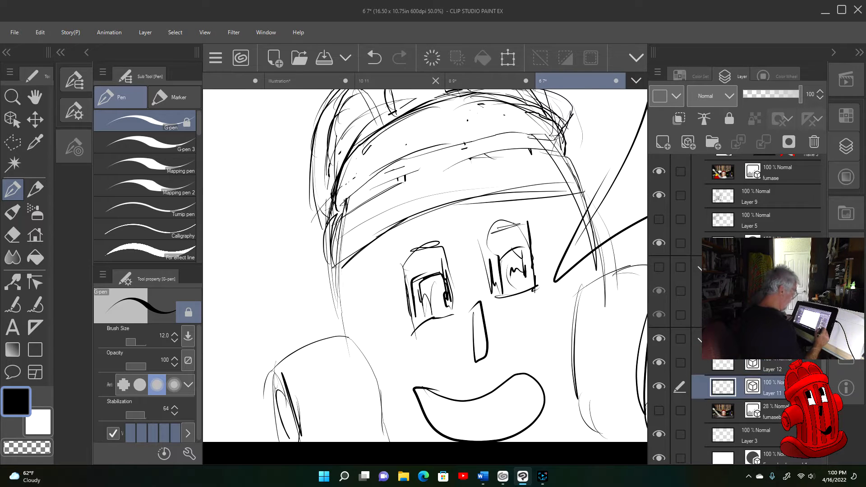
left_click(765, 96)
left_click(759, 96)
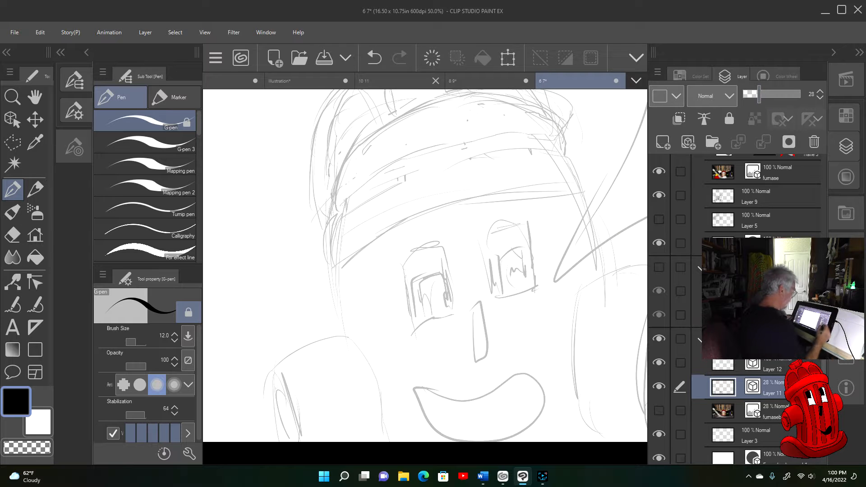
Ink the curved hat band on Layer 12 with the G-pen and trim the overshooting lines at its corner with the Vector eraser.
left_click(772, 369)
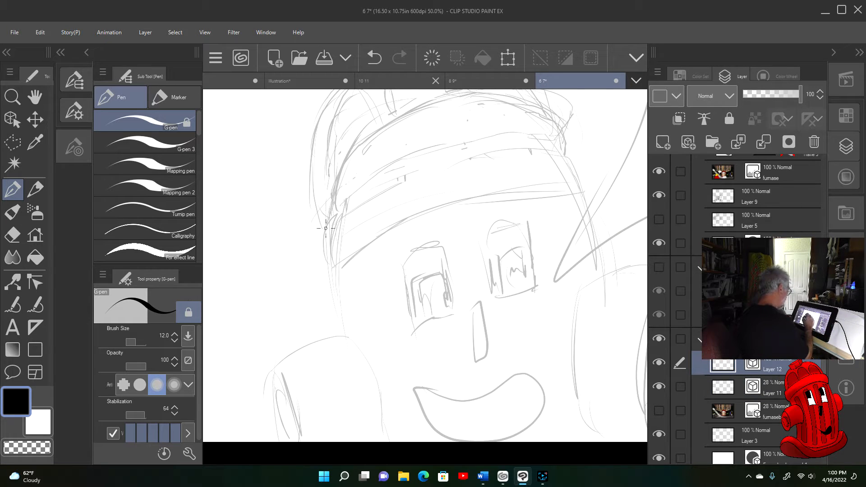
mouse_move(327, 221)
left_mouse_down()
mouse_move(334, 275)
mouse_move(429, 214)
mouse_move(502, 196)
mouse_move(585, 212)
mouse_move(587, 199)
mouse_move(575, 162)
mouse_move(460, 161)
mouse_move(356, 202)
mouse_move(321, 241)
left_mouse_up()
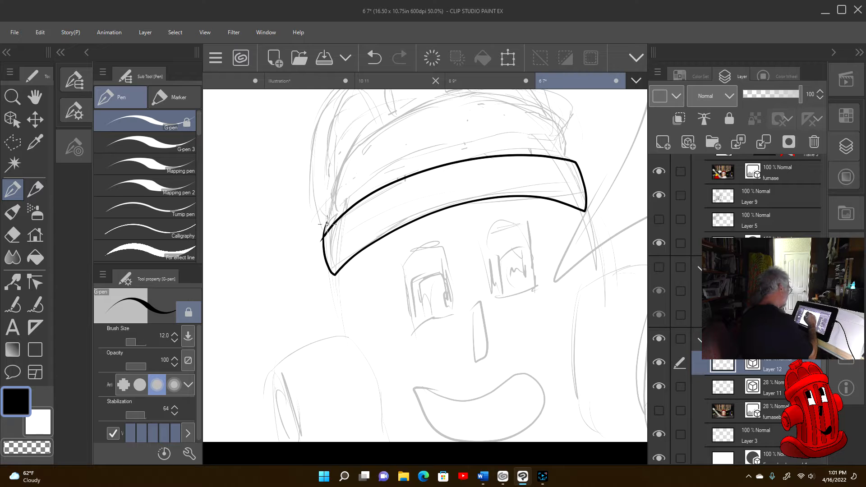
left_click(13, 234)
key("ctrl+plus")
key("ctrl+plus")
key("ctrl+plus")
key("ctrl+plus")
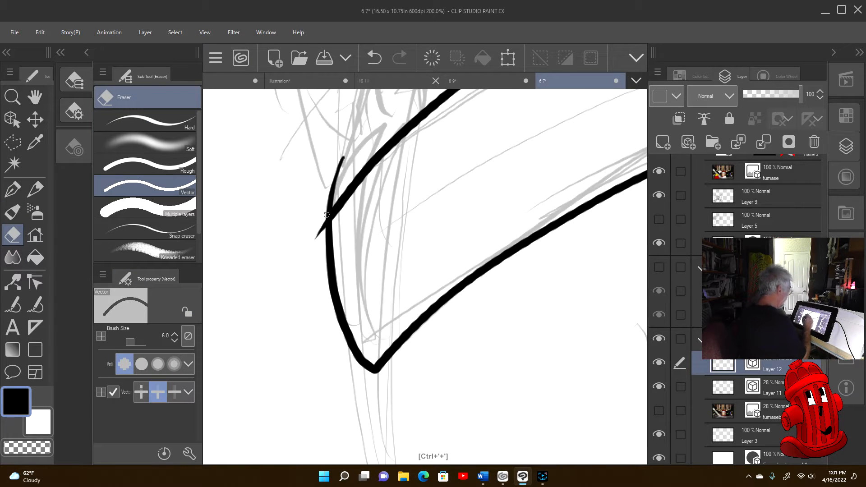
left_click_drag(351, 157, 328, 218)
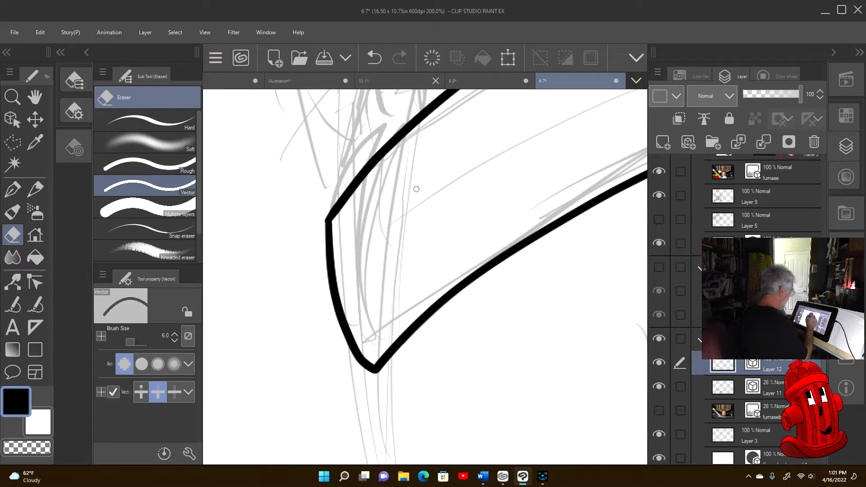
Ink the hat's domed crown and the raised front piece above the band with the G-pen.
left_click_drag(384, 297, 364, 345)
key("ctrl+minus")
key("ctrl+minus")
key("ctrl+minus")
key("ctrl+minus")
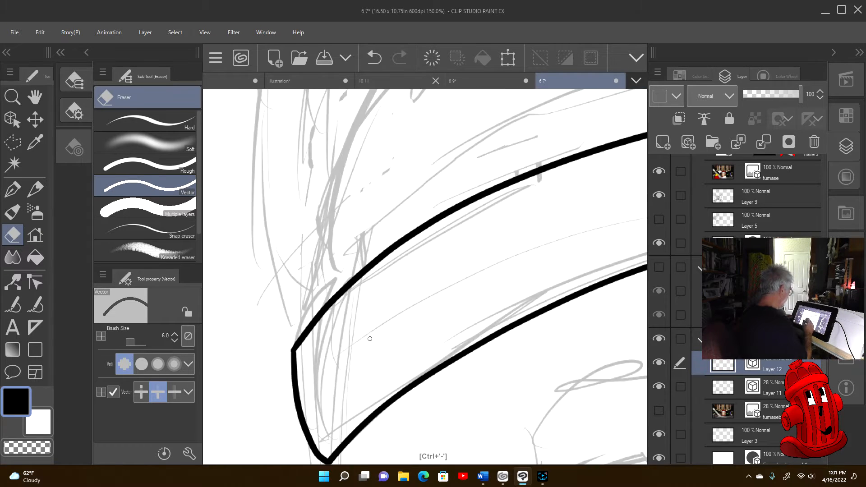
left_click_drag(466, 286, 357, 354)
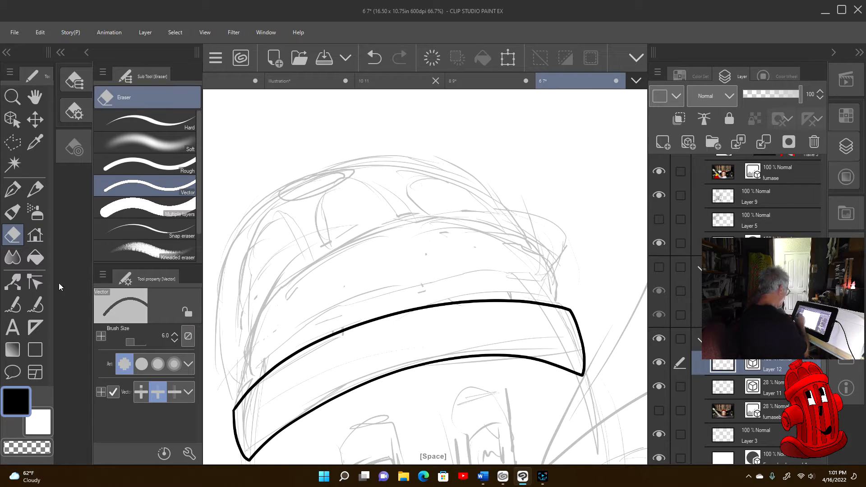
left_click(25, 194)
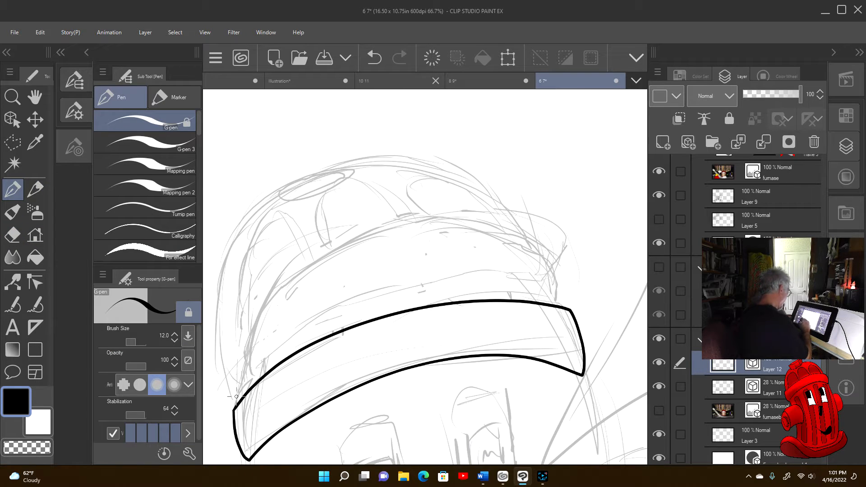
mouse_move(238, 397)
left_mouse_down()
mouse_move(266, 301)
mouse_move(307, 261)
mouse_move(378, 227)
mouse_move(440, 215)
mouse_move(530, 218)
mouse_move(558, 232)
mouse_move(567, 252)
mouse_move(555, 301)
mouse_move(475, 288)
mouse_move(406, 289)
mouse_move(344, 306)
mouse_move(266, 356)
mouse_move(239, 393)
mouse_move(219, 319)
mouse_move(225, 257)
mouse_move(269, 195)
mouse_move(333, 163)
mouse_move(413, 158)
mouse_move(454, 172)
mouse_move(500, 215)
left_mouse_up()
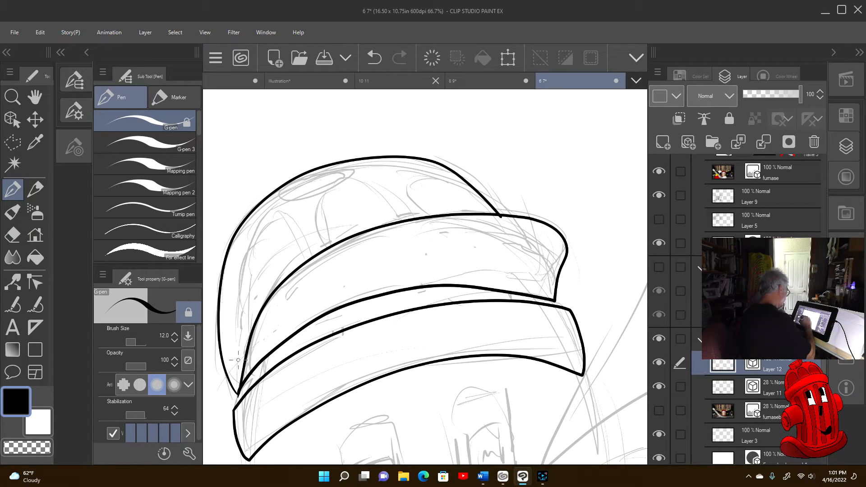
Ink the rounded segments and edge detail on the crown, plus the narrow slots just above the hat band.
mouse_move(232, 340)
left_mouse_down()
mouse_move(250, 334)
mouse_move(233, 317)
mouse_move(236, 278)
mouse_move(273, 206)
mouse_move(314, 255)
mouse_move(325, 193)
mouse_move(337, 178)
mouse_move(383, 185)
mouse_move(410, 221)
mouse_move(403, 185)
mouse_move(410, 169)
mouse_move(434, 174)
mouse_move(481, 212)
left_mouse_up()
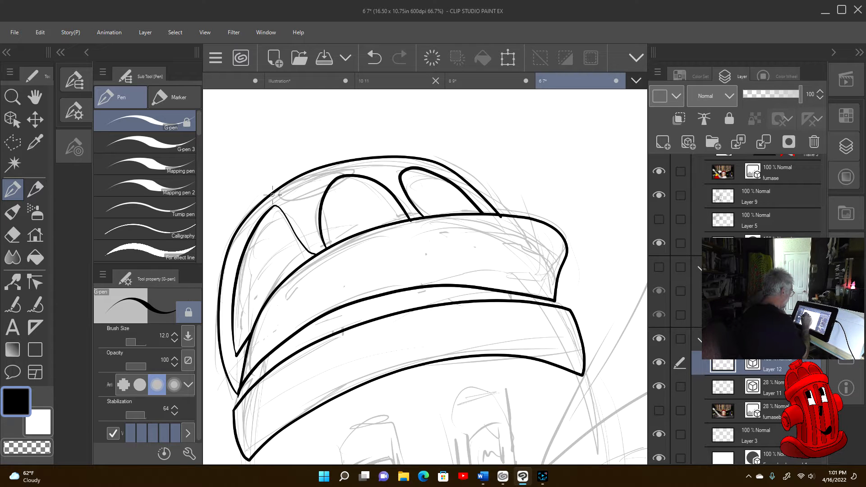
mouse_move(272, 194)
left_mouse_down()
mouse_move(307, 184)
mouse_move(332, 155)
left_mouse_up()
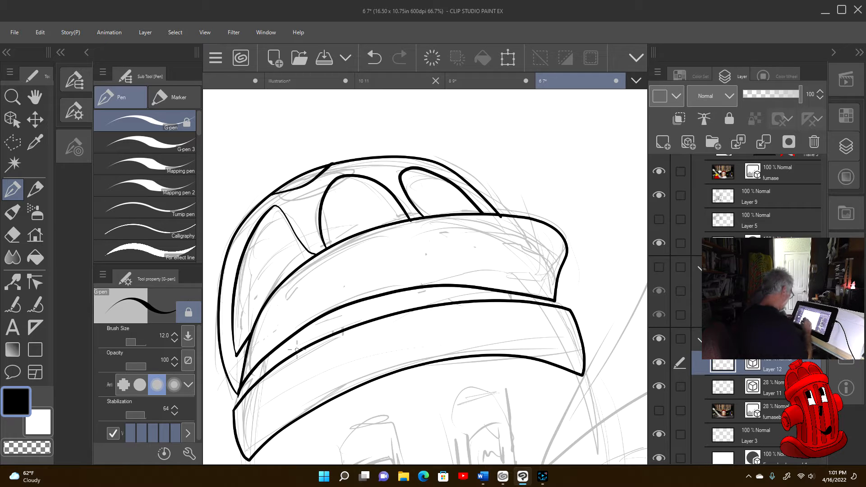
mouse_move(263, 361)
left_mouse_down()
mouse_move(316, 325)
mouse_move(349, 313)
mouse_move(452, 294)
mouse_move(449, 288)
mouse_move(506, 294)
left_mouse_up()
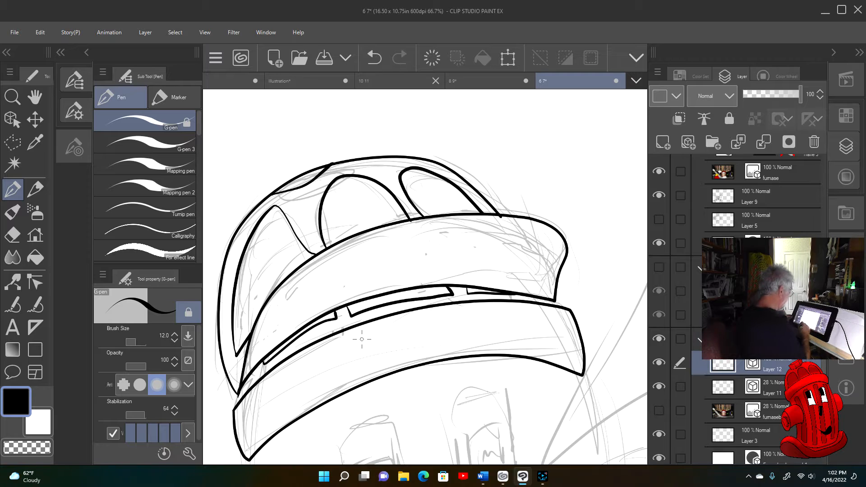
Ink the hydrant's left face edge and the left side nozzle with its inner rim down to the panel border.
key("ctrl+minus")
scroll(362, 339, "down", 5)
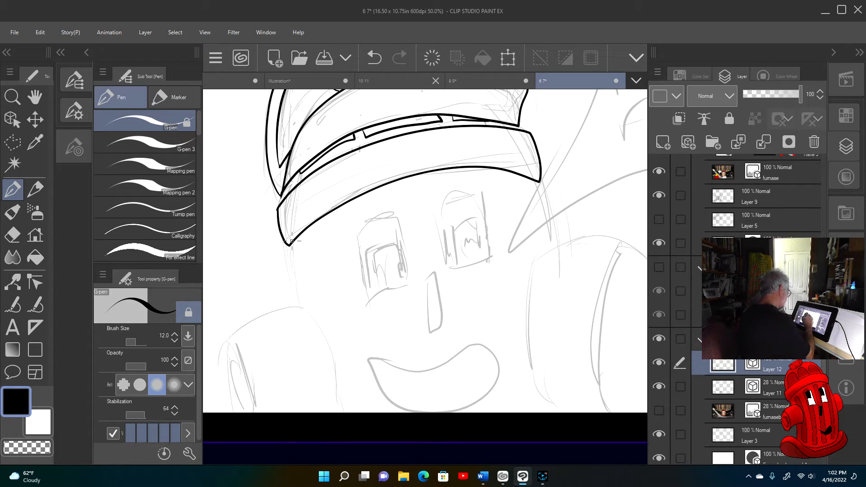
left_click_drag(291, 242, 303, 317)
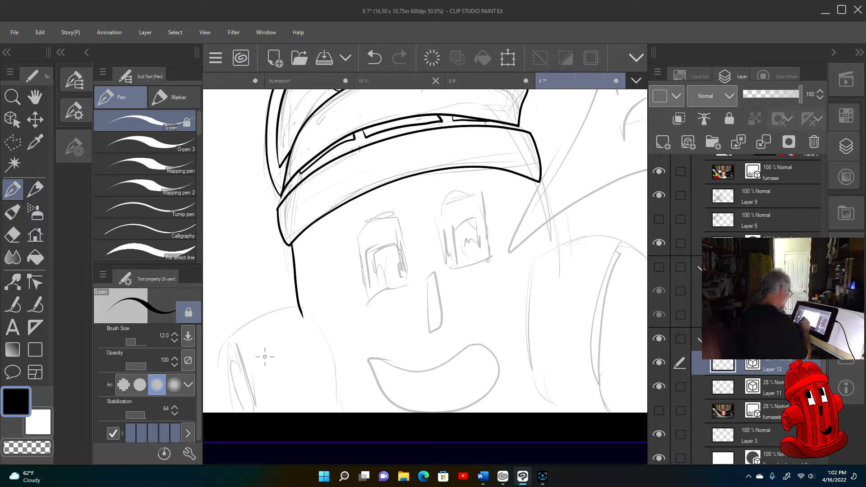
mouse_move(228, 343)
left_mouse_down()
mouse_move(256, 321)
mouse_move(315, 304)
mouse_move(349, 414)
left_mouse_up()
mouse_move(228, 341)
left_mouse_down()
mouse_move(260, 419)
mouse_move(228, 406)
mouse_move(229, 337)
left_mouse_up()
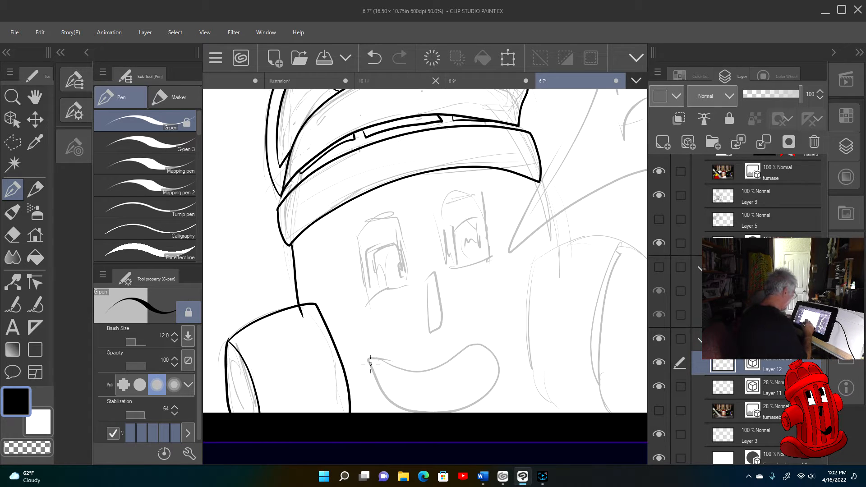
Ink the smiling mouth, the narrow rectangular nose and the outlines of both eyes.
mouse_move(367, 359)
left_mouse_down()
mouse_move(390, 396)
mouse_move(419, 409)
mouse_move(468, 407)
mouse_move(497, 386)
mouse_move(488, 346)
mouse_move(410, 370)
mouse_move(363, 358)
left_mouse_up()
mouse_move(424, 279)
left_mouse_down()
mouse_move(428, 334)
mouse_move(444, 333)
mouse_move(437, 274)
mouse_move(422, 279)
mouse_move(424, 270)
left_mouse_up()
mouse_move(357, 235)
left_mouse_down()
mouse_move(364, 295)
mouse_move(380, 305)
mouse_move(411, 294)
mouse_move(399, 220)
mouse_move(356, 235)
left_mouse_up()
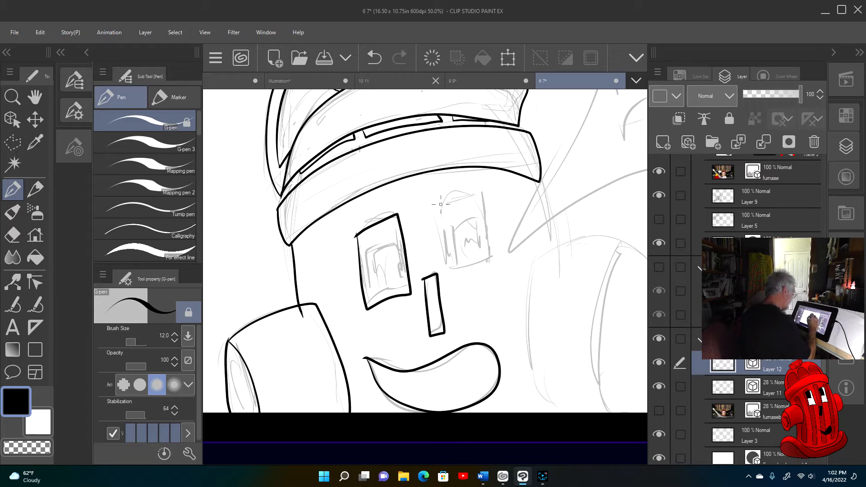
mouse_move(440, 204)
left_mouse_down()
mouse_move(451, 276)
mouse_move(492, 271)
mouse_move(479, 192)
mouse_move(437, 204)
left_mouse_up()
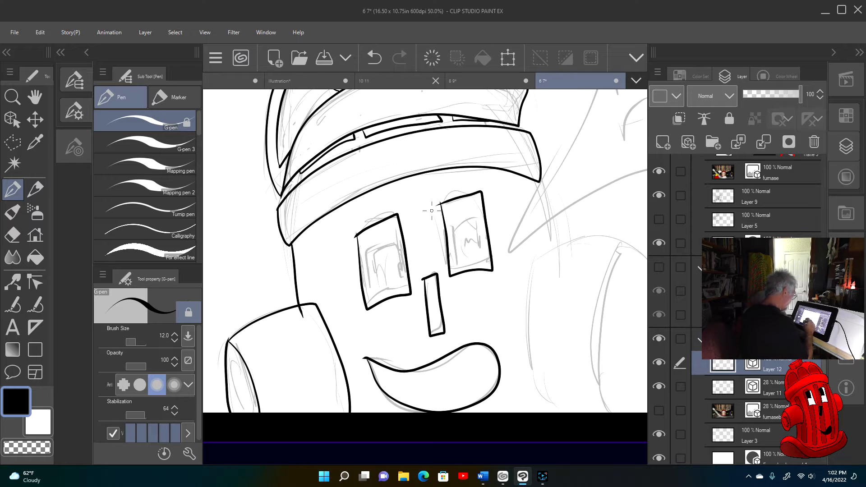
Ink an arched pupil outline inside each of the two eyes.
left_click_drag(368, 247, 377, 302)
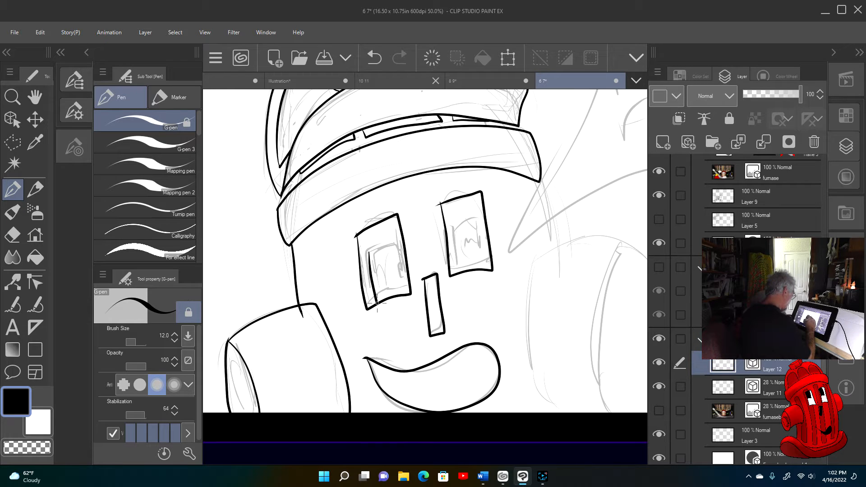
mouse_move(369, 249)
left_mouse_down()
mouse_move(395, 245)
mouse_move(406, 294)
left_mouse_up()
mouse_move(458, 274)
left_mouse_down()
mouse_move(456, 226)
mouse_move(479, 219)
mouse_move(486, 266)
left_mouse_up()
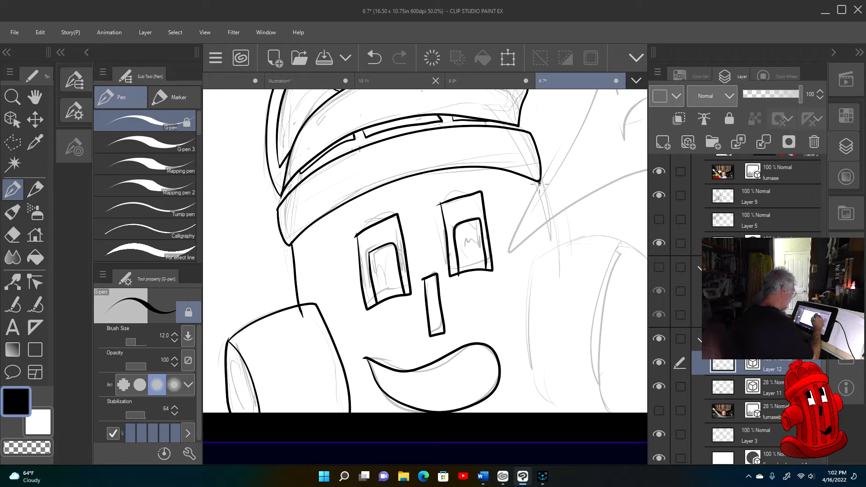
Ink the right face edge and the large right nozzle with its oval end down to the panel border.
mouse_move(539, 184)
left_mouse_down()
mouse_move(558, 261)
mouse_move(563, 248)
mouse_move(586, 240)
mouse_move(629, 244)
mouse_move(616, 258)
mouse_move(601, 318)
mouse_move(602, 378)
mouse_move(627, 415)
left_mouse_up()
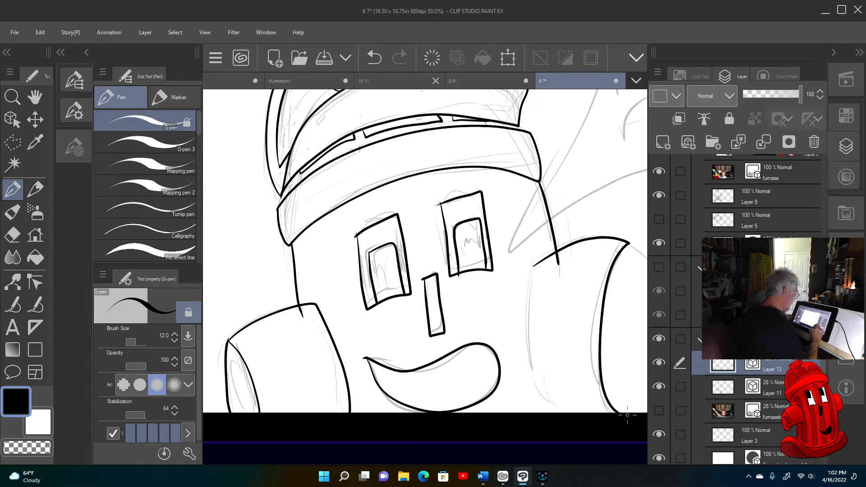
key("space")
left_click_drag(589, 319, 541, 283)
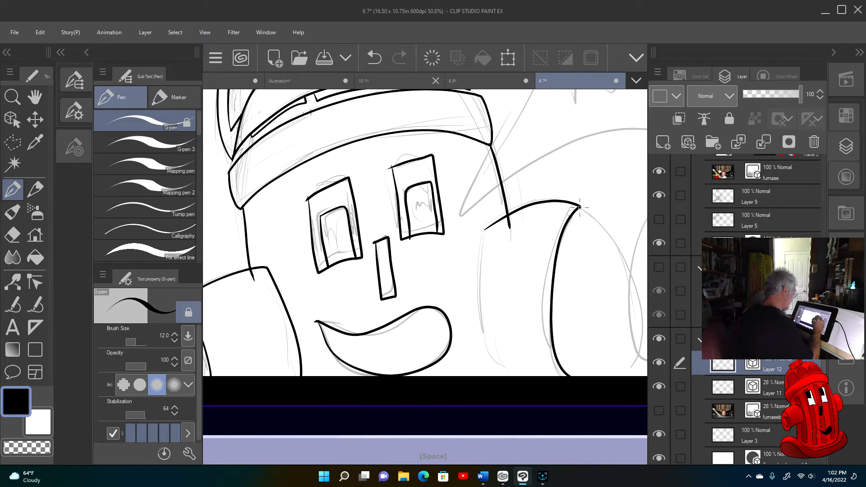
mouse_move(579, 207)
left_mouse_down()
mouse_move(608, 271)
mouse_move(617, 368)
left_mouse_up()
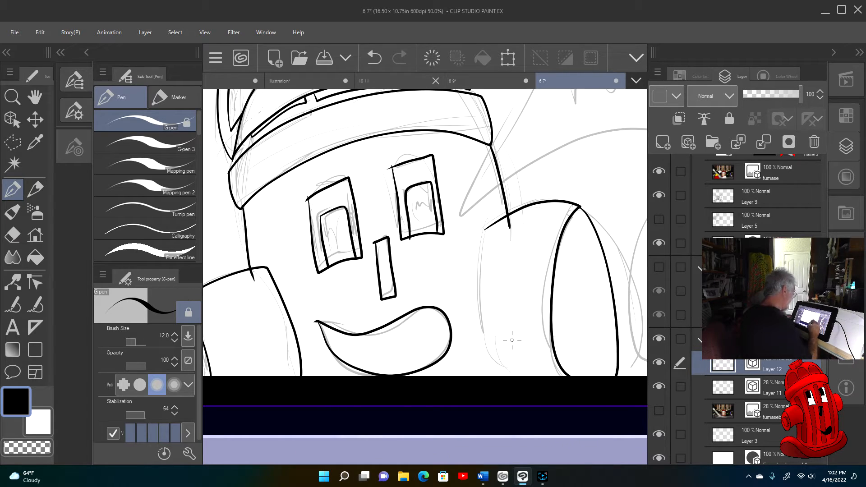
mouse_move(484, 229)
left_mouse_down()
mouse_move(489, 332)
mouse_move(514, 377)
left_mouse_up()
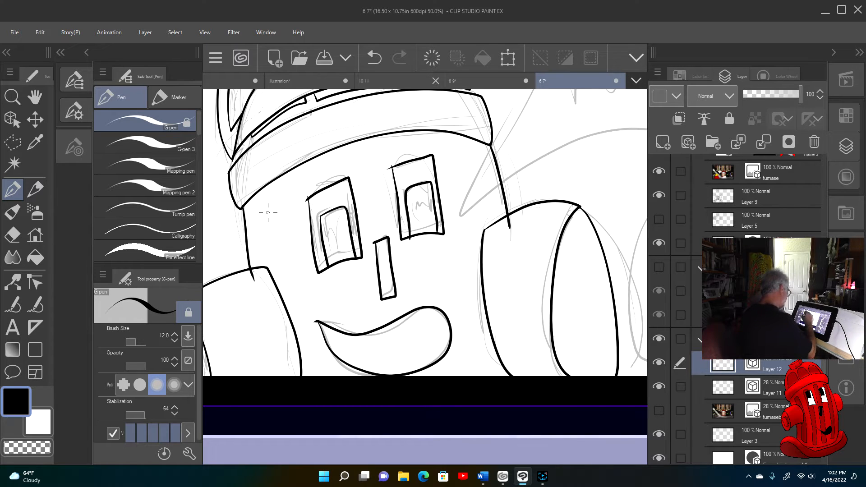
Ink the leftmost vertical rib on the hydrant's face and the rib running above and below the left eye.
left_click_drag(269, 202, 290, 378)
mouse_move(270, 206)
left_mouse_down()
mouse_move(293, 188)
mouse_move(313, 376)
left_mouse_up()
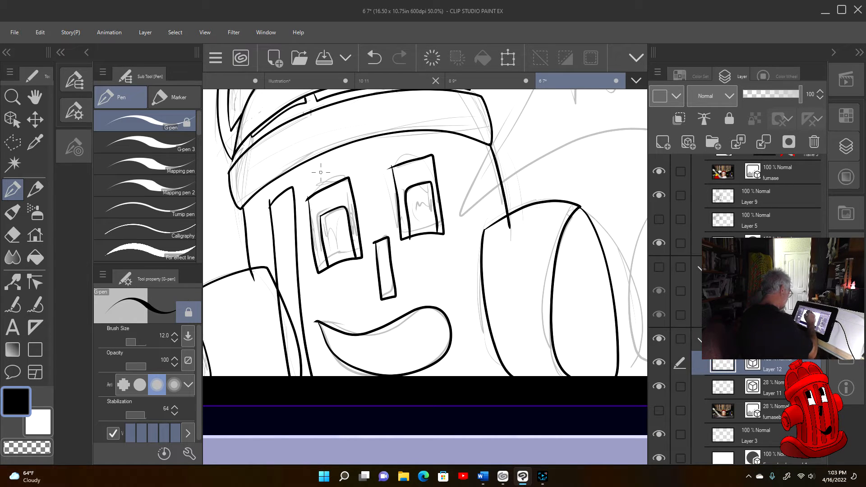
mouse_move(320, 174)
left_mouse_down()
mouse_move(349, 156)
mouse_move(351, 187)
left_mouse_up()
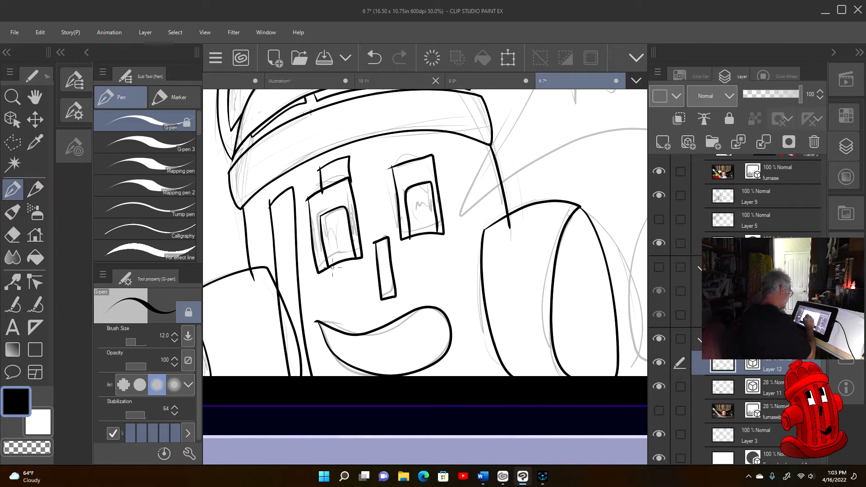
left_click_drag(333, 263, 349, 376)
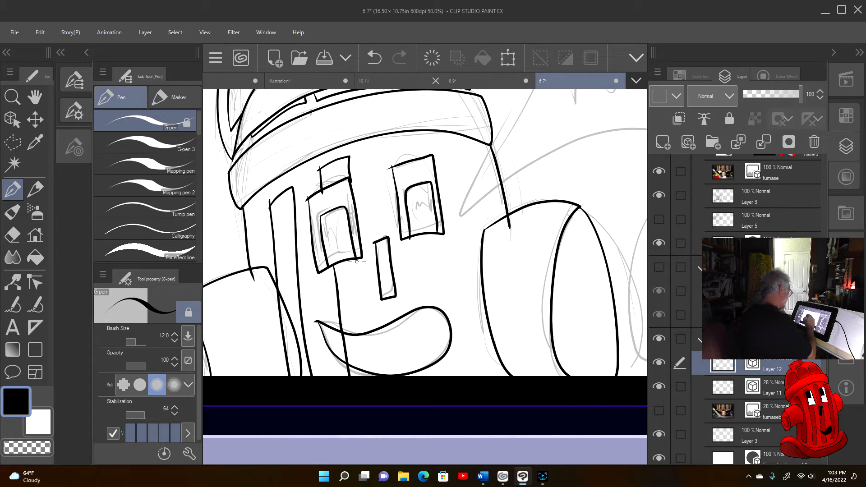
left_click_drag(360, 257, 382, 375)
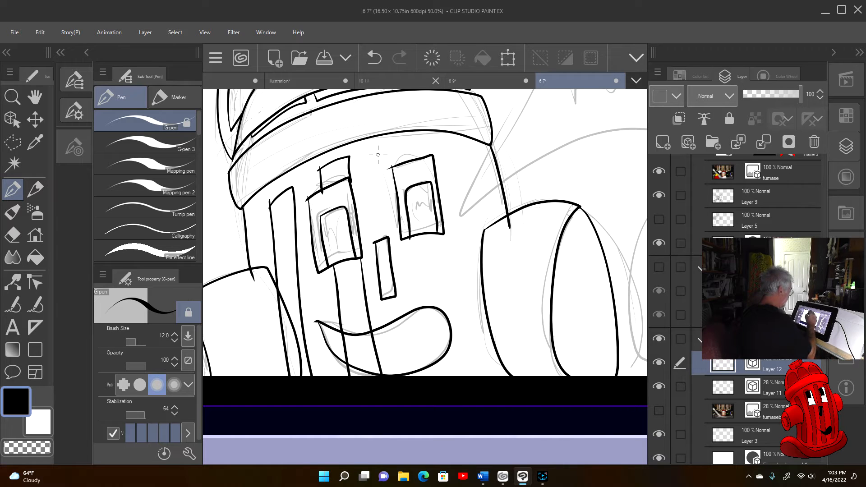
Ink the vertical rib running behind the right eye and the rib beside the right face edge.
mouse_move(379, 149)
left_mouse_down()
mouse_move(411, 141)
mouse_move(415, 154)
mouse_move(441, 392)
mouse_move(378, 150)
mouse_move(389, 237)
left_mouse_up()
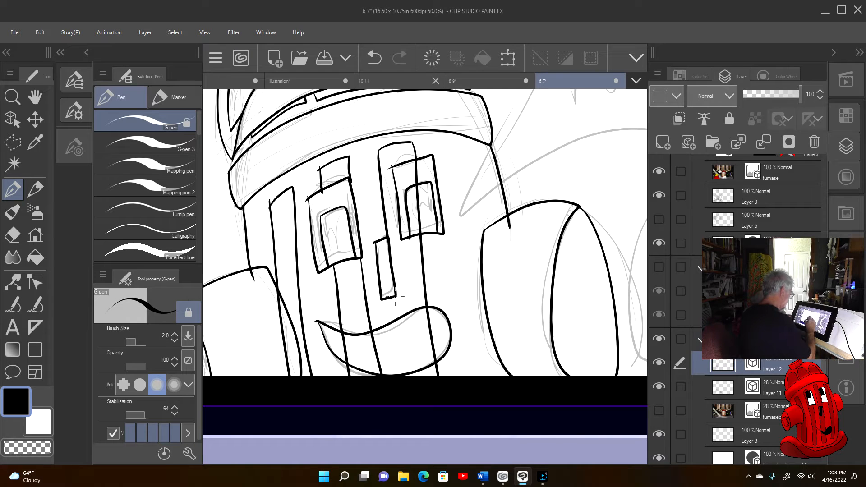
left_click_drag(395, 297, 411, 376)
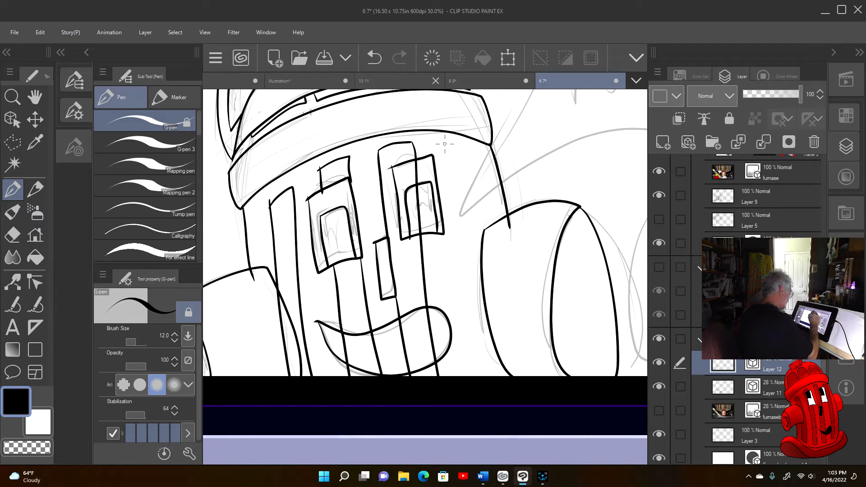
left_click_drag(445, 144, 472, 370)
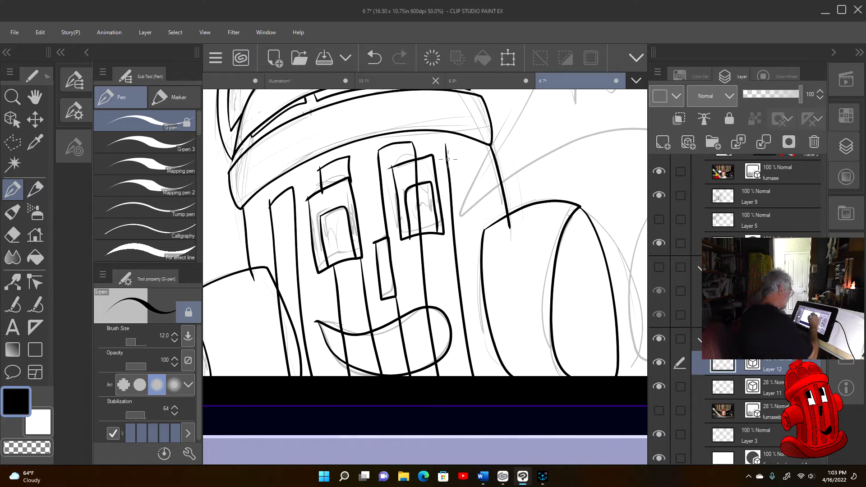
left_click_drag(445, 145, 463, 145)
left_click_drag(477, 148, 489, 247)
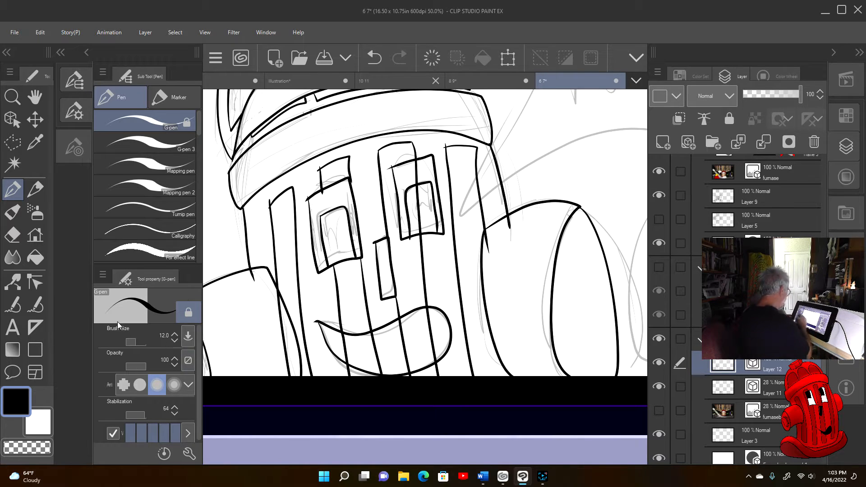
Hide the rough sketch layer and trim the right face edge's overshoot inside the right nozzle with the Vector eraser.
left_click(46, 255)
left_click(13, 235)
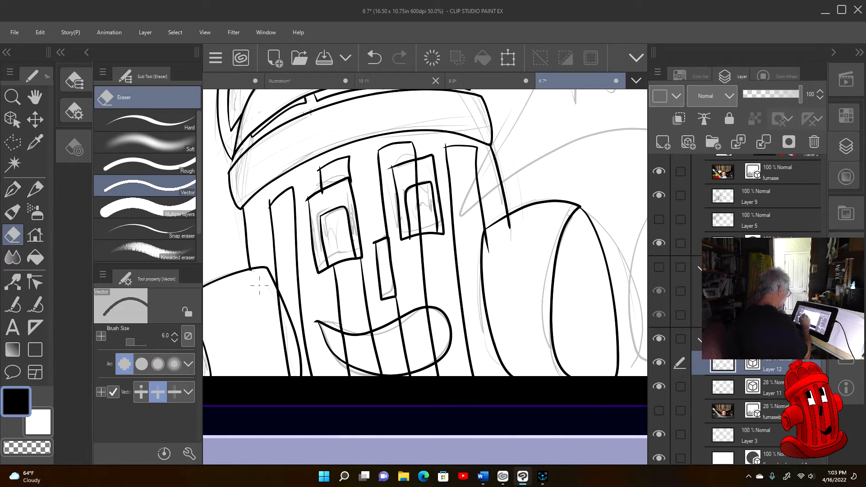
key("ctrl+minus")
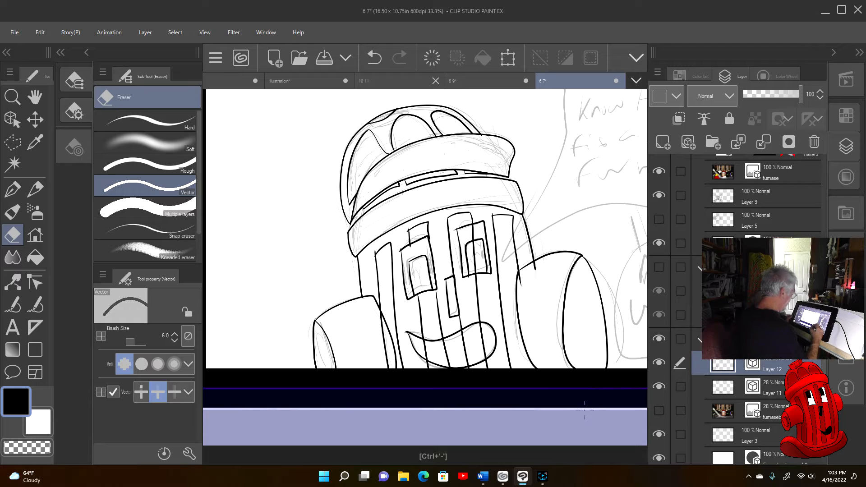
left_click(659, 387)
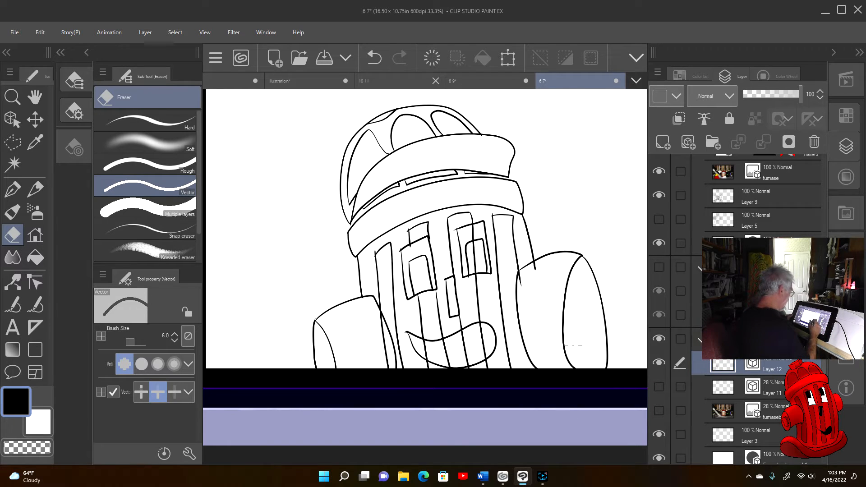
key("ctrl+plus")
key("ctrl+plus")
key("ctrl+plus")
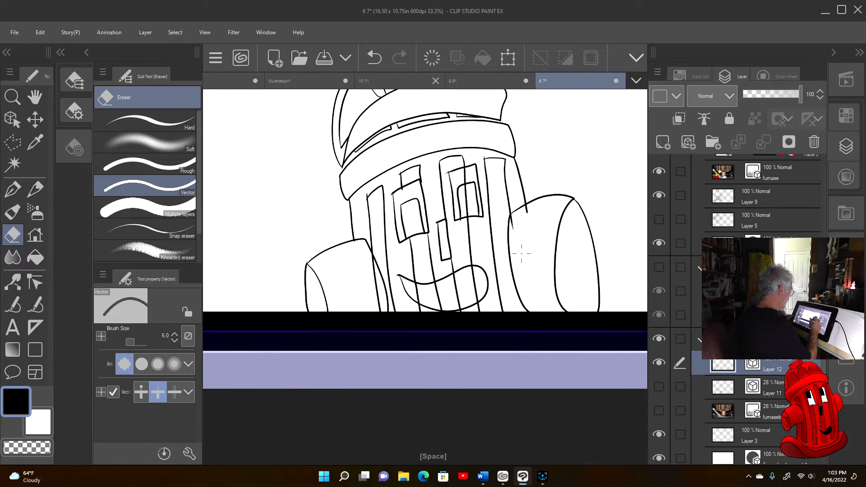
mouse_move(525, 196)
left_mouse_down()
mouse_move(483, 325)
mouse_move(439, 309)
left_mouse_up()
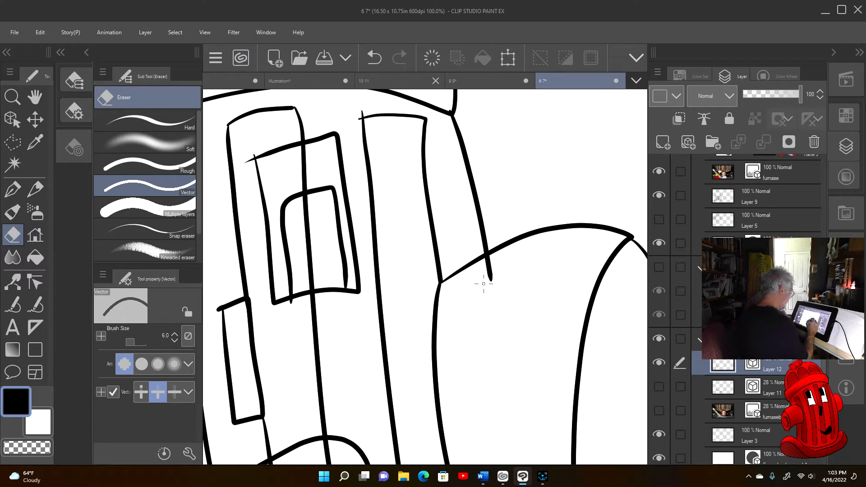
left_click_drag(483, 284, 496, 270)
Erase the rib line crossing the right eye and trim the stray line ends at the eye's and right rib's upper corners.
left_click_drag(361, 275, 484, 227)
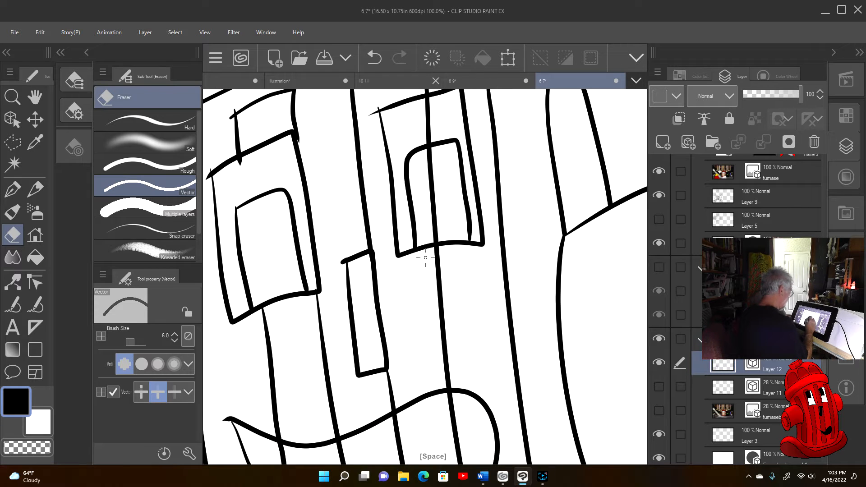
left_click_drag(365, 140, 363, 143)
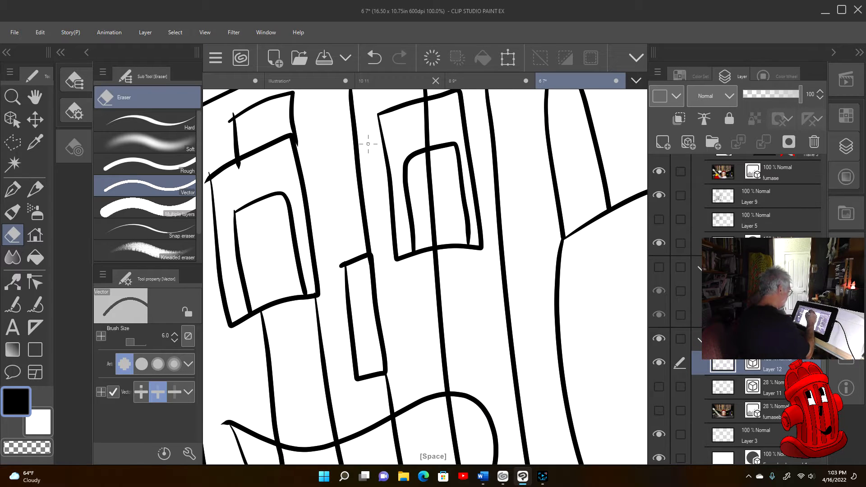
mouse_move(457, 208)
left_mouse_down()
mouse_move(436, 279)
mouse_move(403, 292)
left_mouse_up()
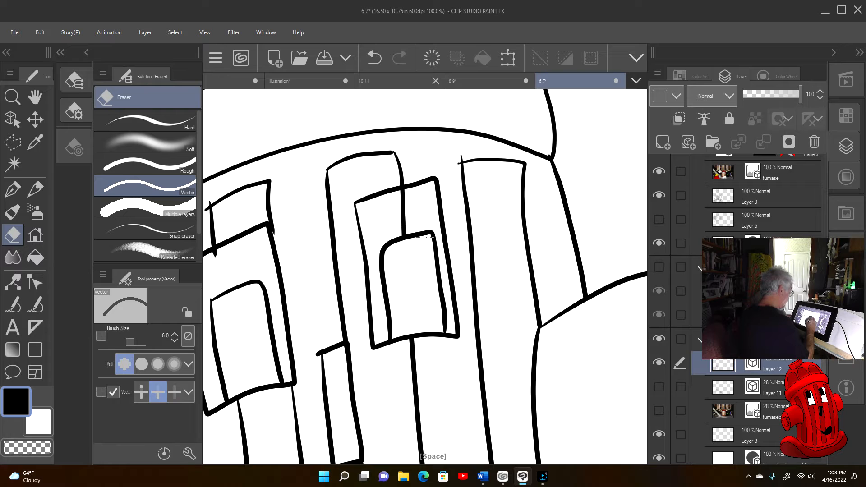
left_click_drag(397, 211, 414, 203)
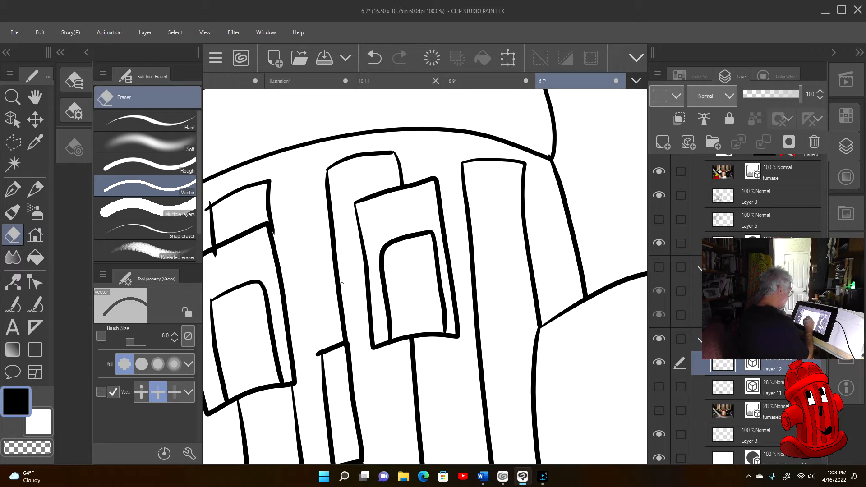
Trim the overshooting line ends at the corners of the left eye, the rib above it and the leftmost rib.
left_click_drag(311, 247, 463, 259)
left_click(359, 222)
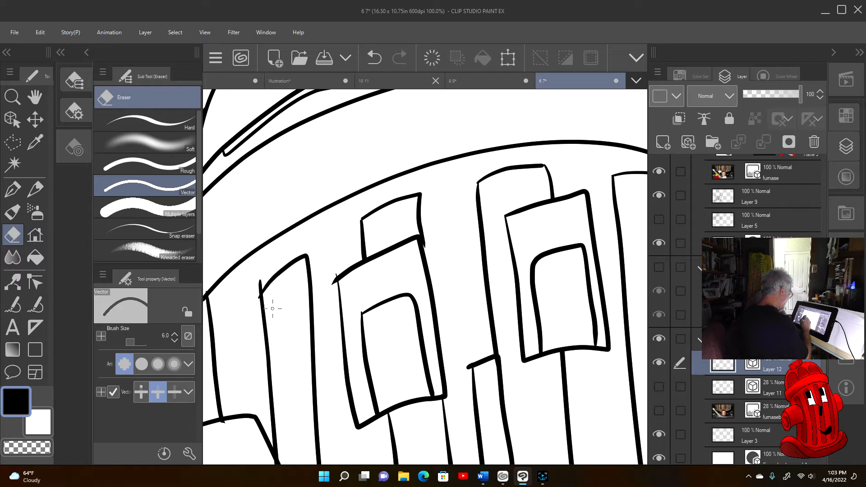
key("space")
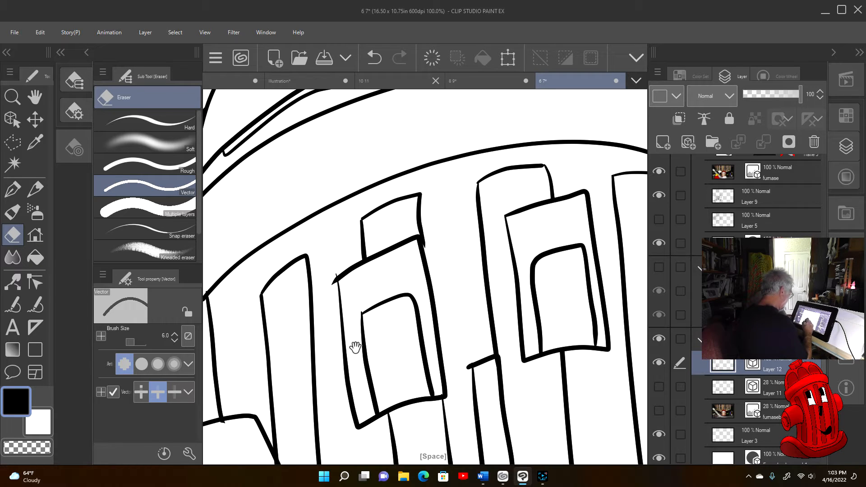
left_click_drag(333, 286, 336, 275)
Erase the leftmost rib's line inside the left nozzle and the rib lines crossing the smiling mouth.
left_click_drag(454, 452, 453, 313)
key("space")
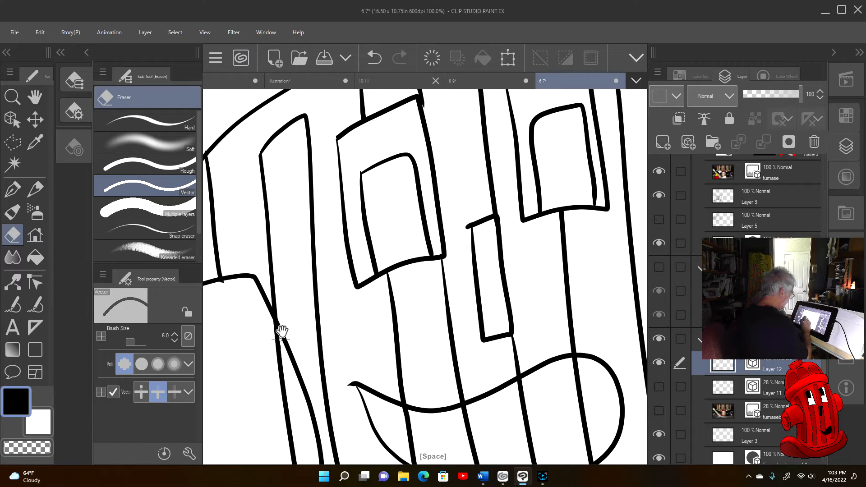
left_click_drag(282, 334, 407, 258)
left_click_drag(420, 340, 422, 343)
key("space")
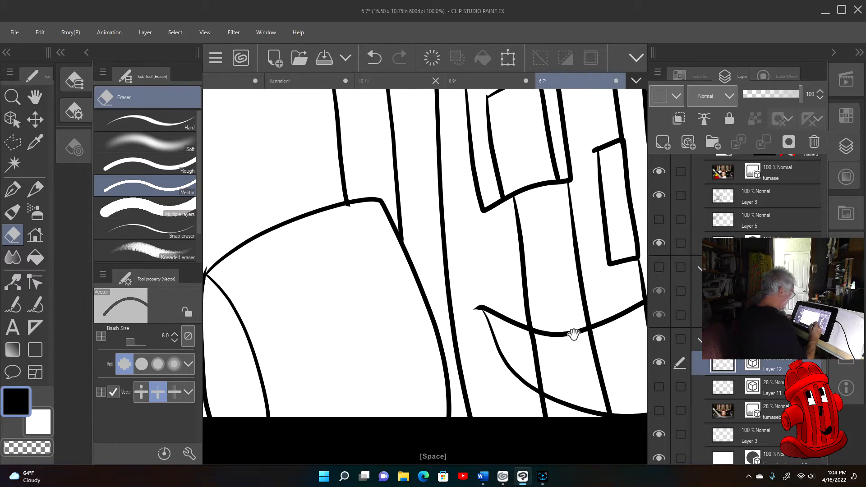
mouse_move(575, 332)
left_mouse_down()
mouse_move(408, 326)
mouse_move(508, 345)
mouse_move(567, 318)
mouse_move(557, 338)
left_mouse_up()
key("ctrl+minus")
key("ctrl+minus")
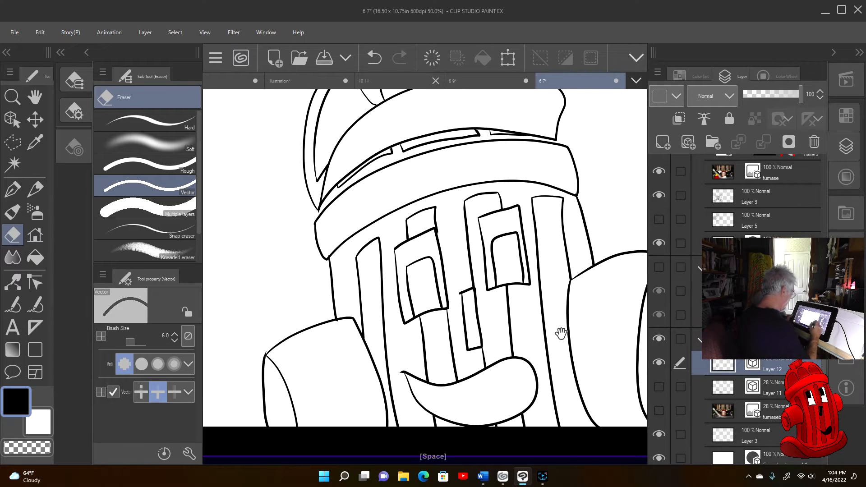
Ink a faceted nut with a many-sided face on the right nozzle's oval end using the G-pen.
left_click_drag(560, 332, 522, 304)
left_click_drag(570, 279, 487, 290)
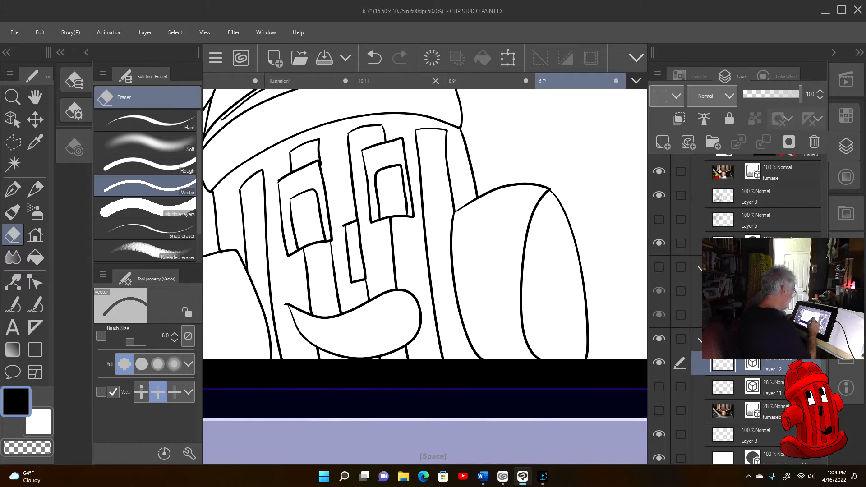
left_click(12, 189)
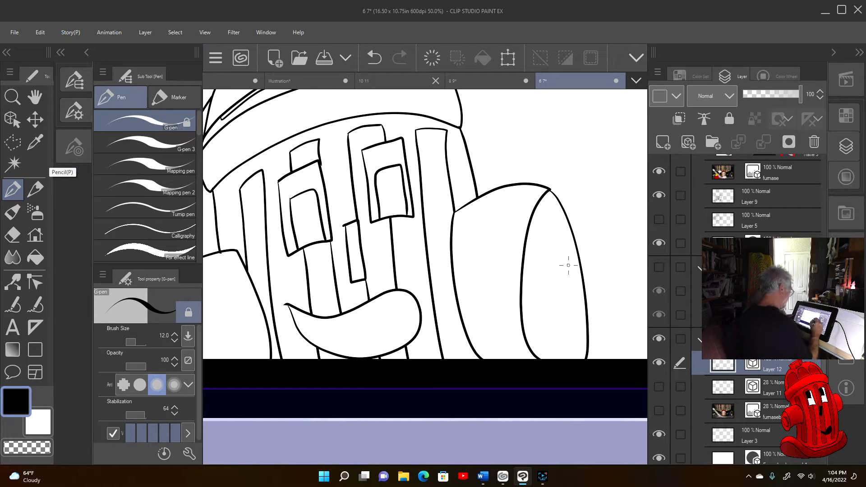
key("ctrl+plus")
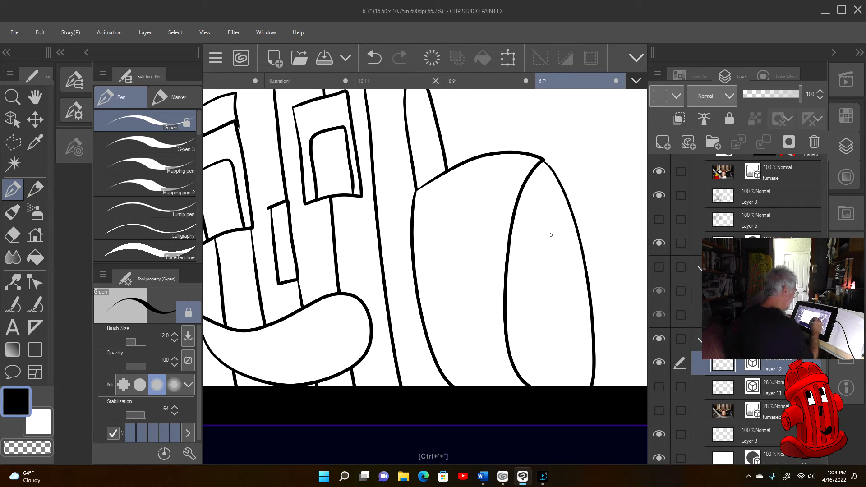
mouse_move(550, 228)
left_mouse_down()
mouse_move(593, 227)
mouse_move(559, 301)
mouse_move(534, 303)
mouse_move(543, 360)
mouse_move(563, 374)
left_mouse_up()
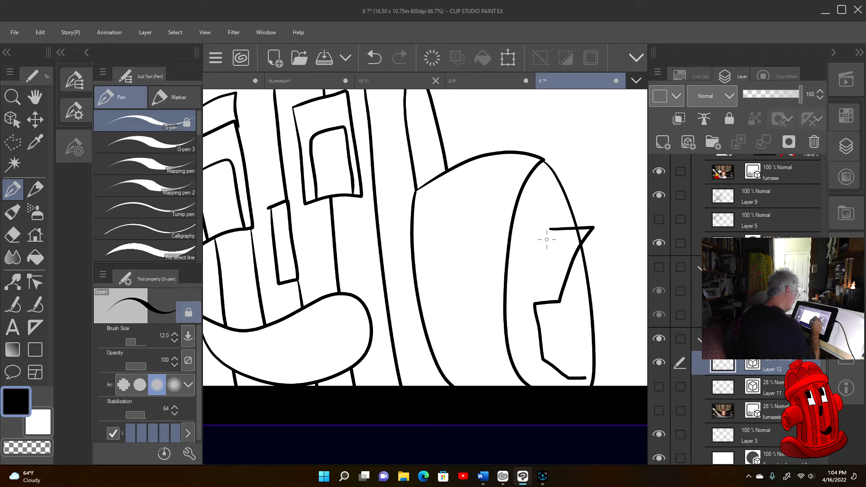
left_click_drag(552, 228, 533, 297)
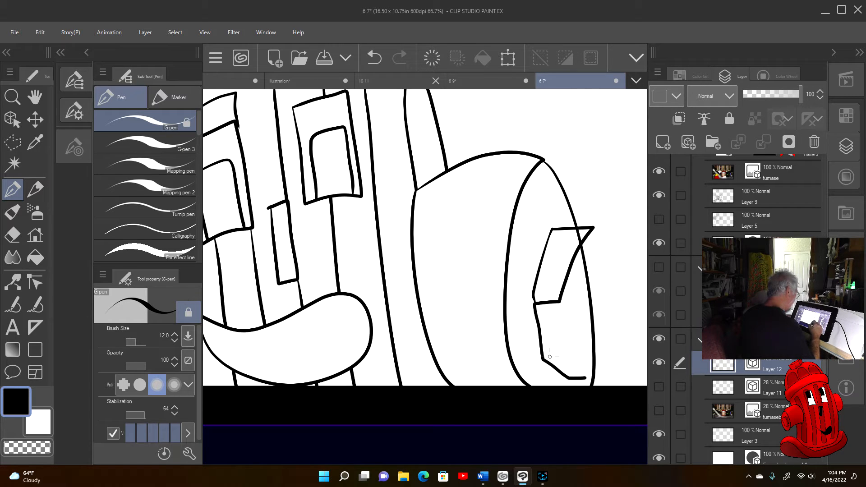
mouse_move(574, 351)
left_mouse_down()
mouse_move(586, 377)
mouse_move(564, 312)
left_mouse_up()
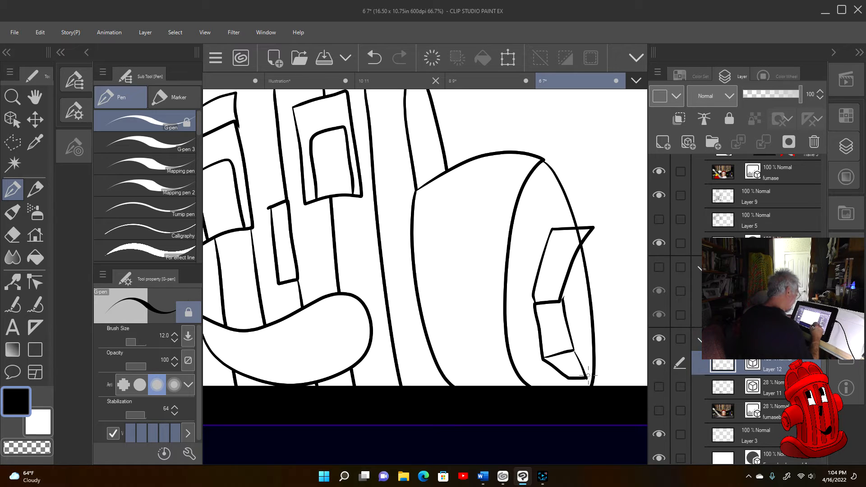
mouse_move(586, 378)
left_mouse_down()
mouse_move(612, 348)
mouse_move(594, 233)
left_mouse_up()
Erase the part of the right nozzle's oval outline that crosses the nut.
key("space")
left_click_drag(595, 305, 555, 252)
key("ctrl+plus")
key("ctrl+plus")
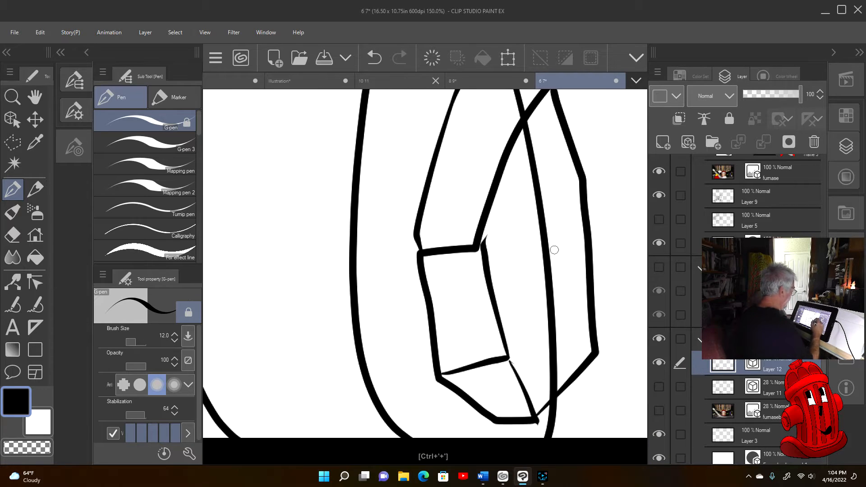
left_click(14, 235)
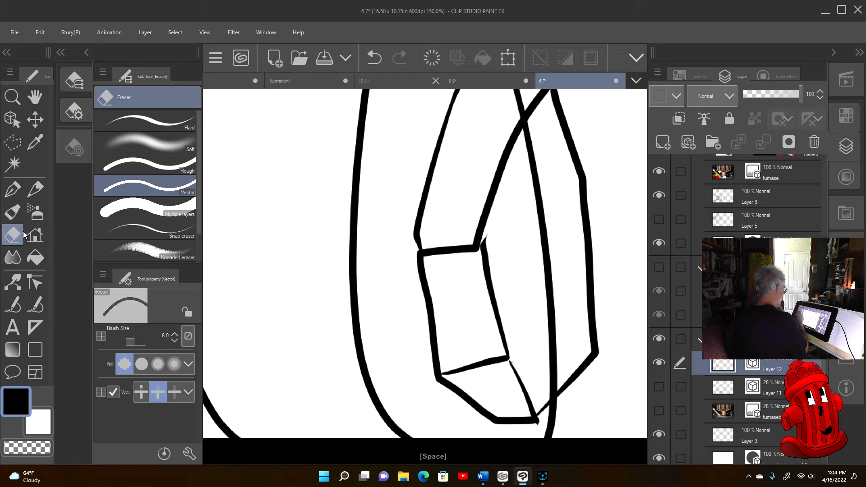
left_click(544, 224)
key("space")
left_click_drag(541, 219, 518, 284)
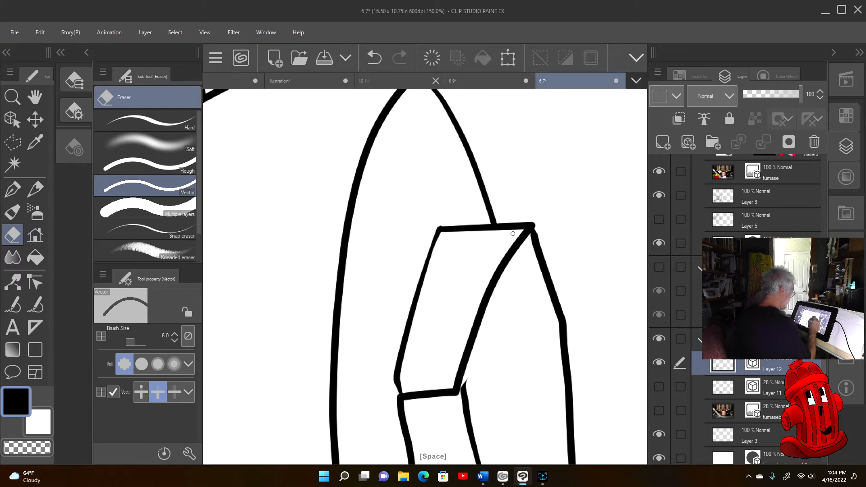
mouse_move(523, 346)
left_mouse_down()
mouse_move(501, 269)
mouse_move(545, 239)
left_mouse_up()
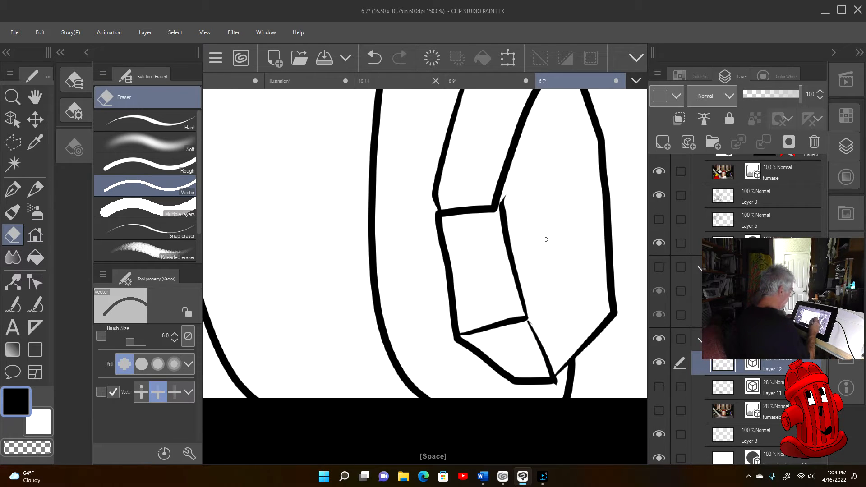
Simplify the inner edge line of the right nozzle's nut with the Simplify vector line tool.
left_click(35, 282)
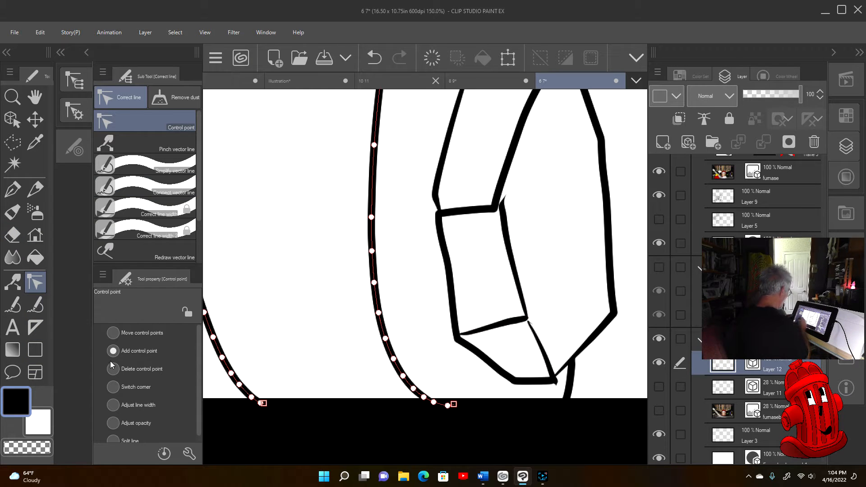
left_click(36, 306)
left_click_drag(504, 199, 526, 315)
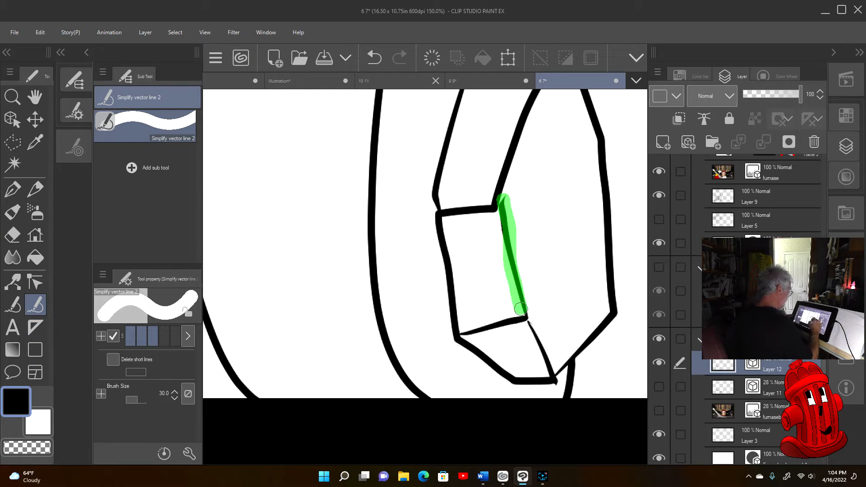
Move the end control points of the right nut's inner edges so the lines meet exactly at the facet corners.
left_click(35, 282)
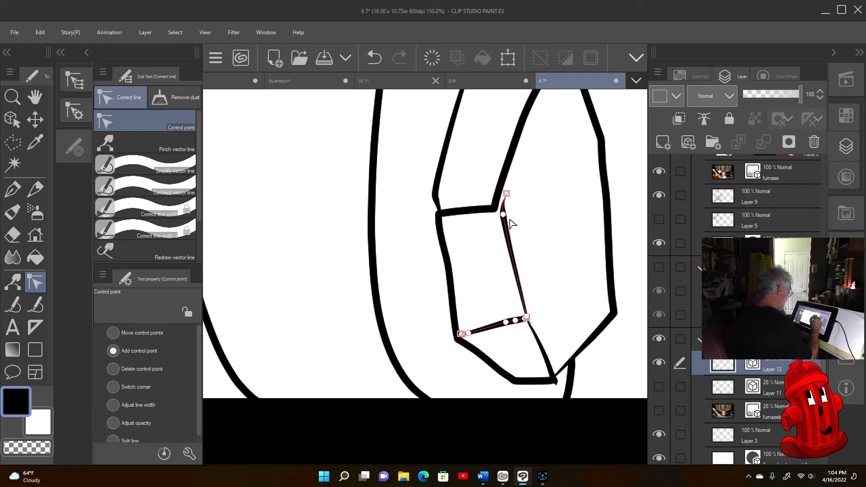
left_click_drag(507, 218, 495, 198)
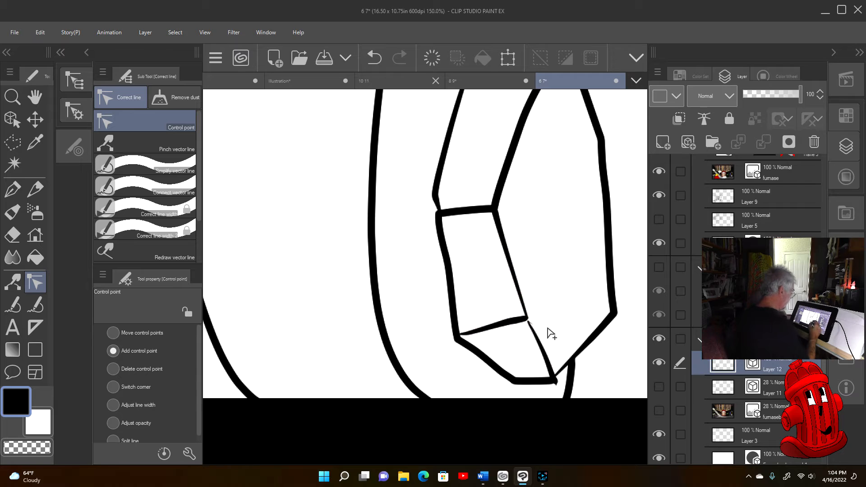
left_click_drag(534, 334, 526, 318)
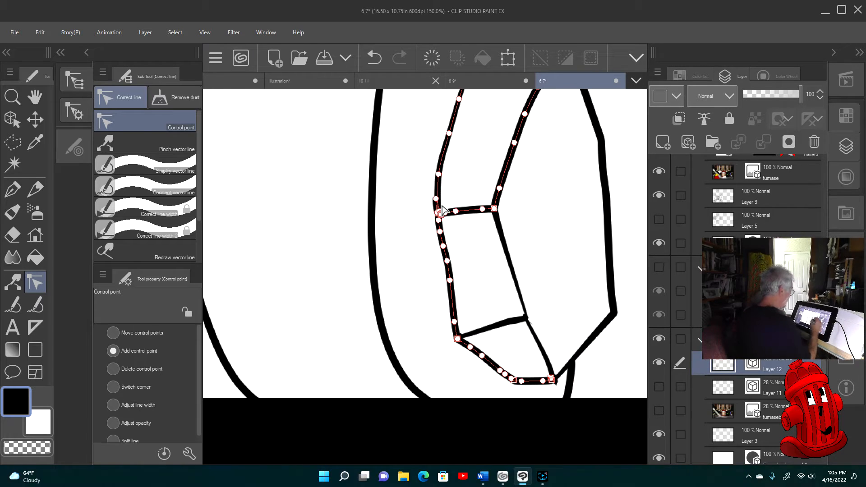
Adjust the end control point at the left nozzle's upper corner to remove the overshooting tip.
key("ctrl+minus")
key("ctrl+minus")
key("ctrl+minus")
key("space")
left_click_drag(546, 223, 610, 267)
left_click_drag(423, 297, 508, 263)
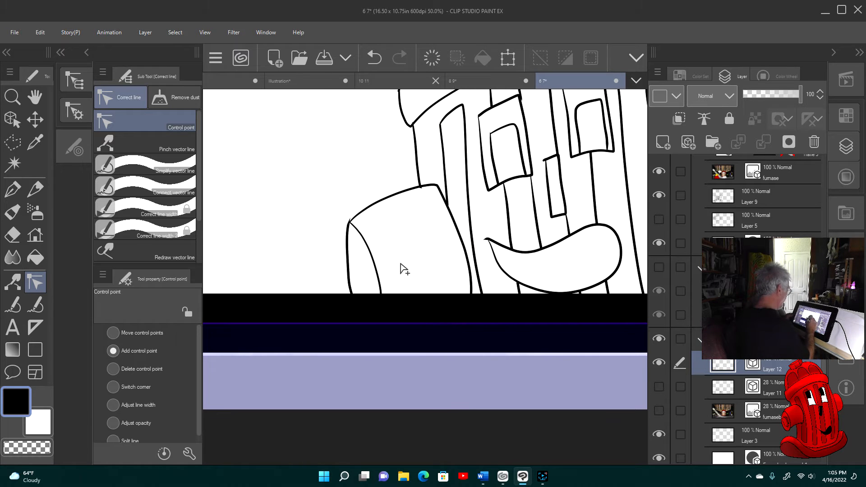
key("ctrl+plus")
key("ctrl+plus")
key("ctrl+plus")
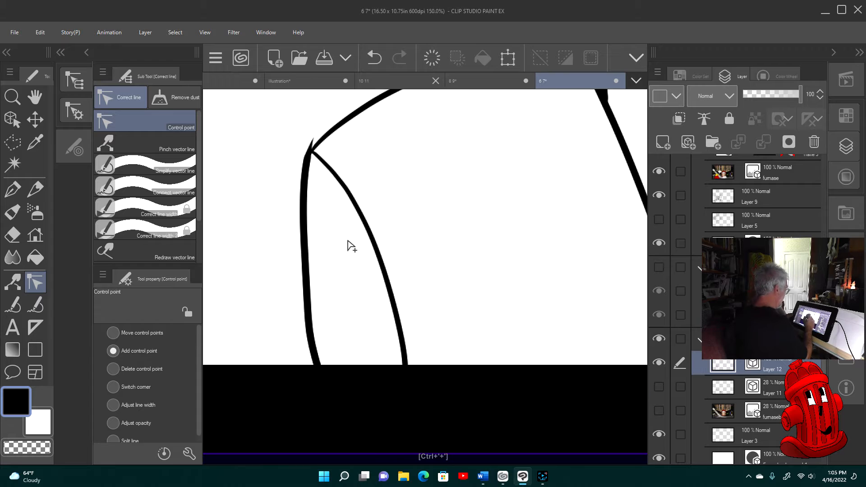
left_click(14, 234)
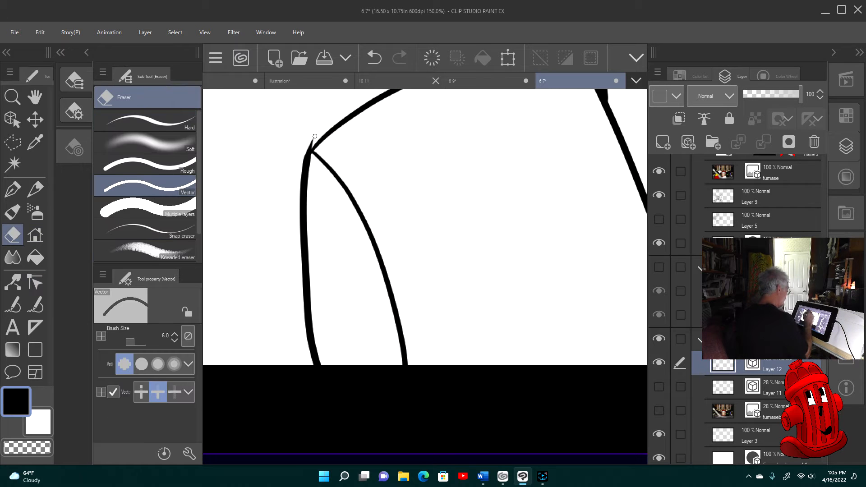
left_click(310, 141)
key("ctrl+z")
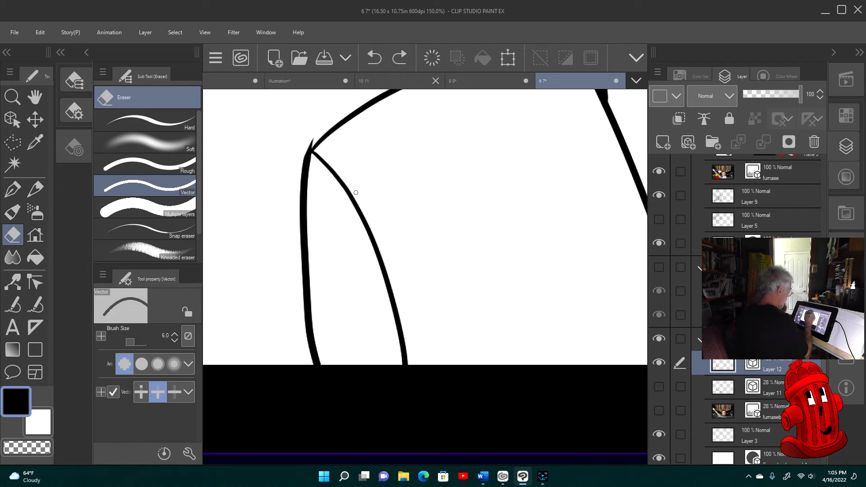
left_click(35, 282)
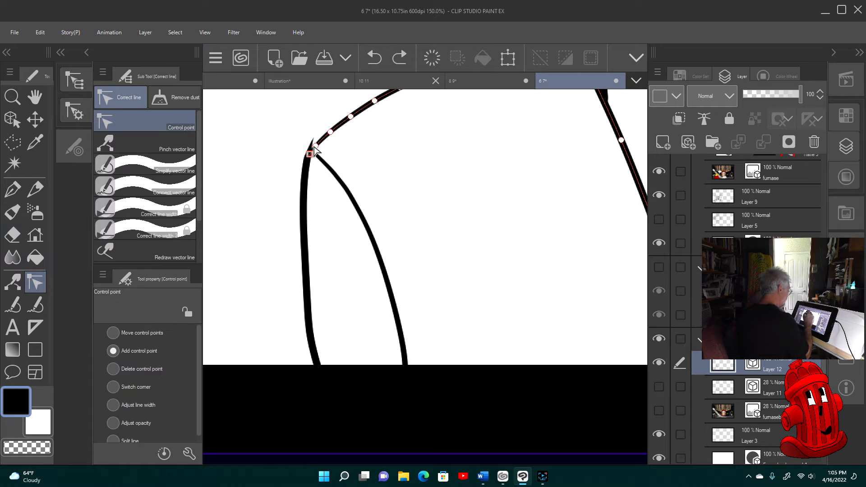
left_click_drag(312, 149, 317, 145)
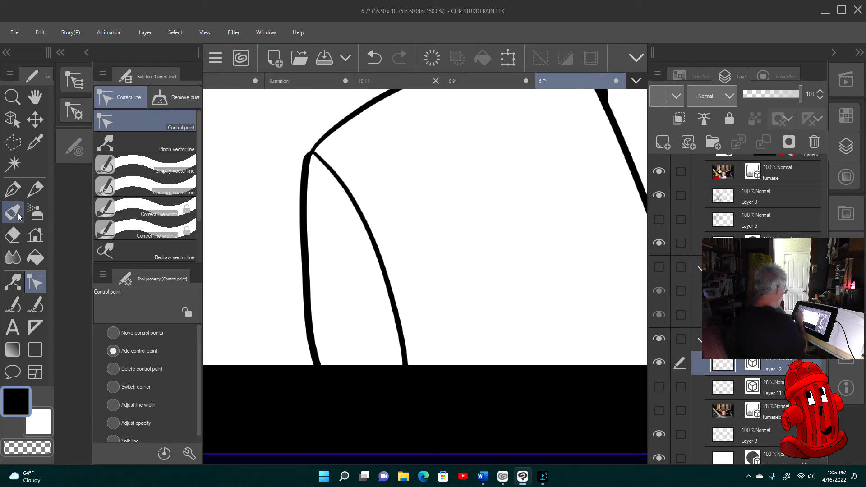
Ink a faceted nut with a four-sided top face over the left nozzle's end using the G-pen.
left_click(18, 189)
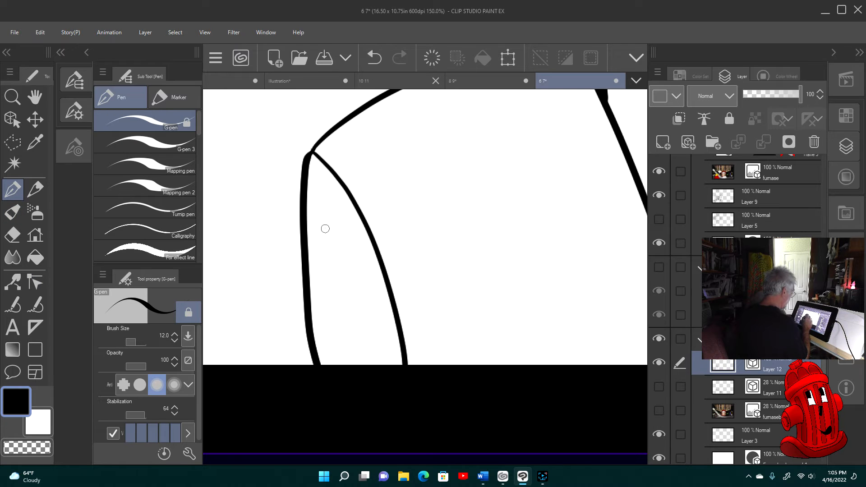
left_click_drag(325, 228, 278, 255)
mouse_move(326, 229)
left_mouse_down()
mouse_move(358, 271)
mouse_move(367, 385)
left_mouse_up()
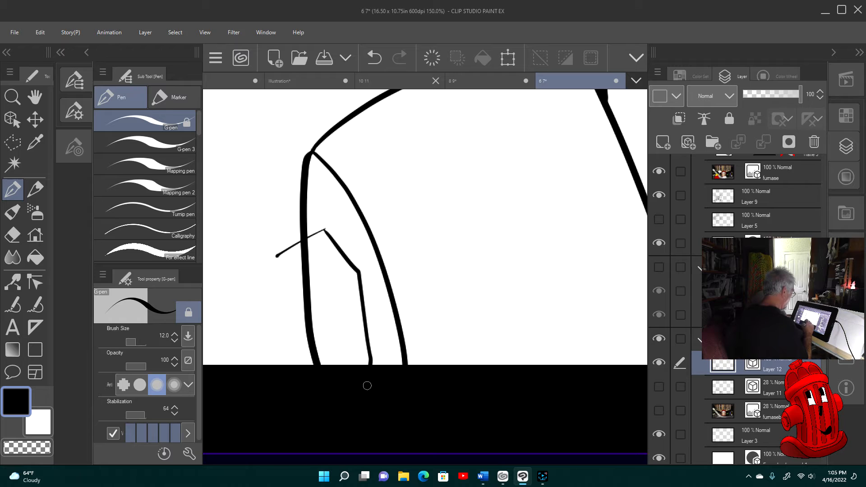
left_click_drag(303, 302, 359, 277)
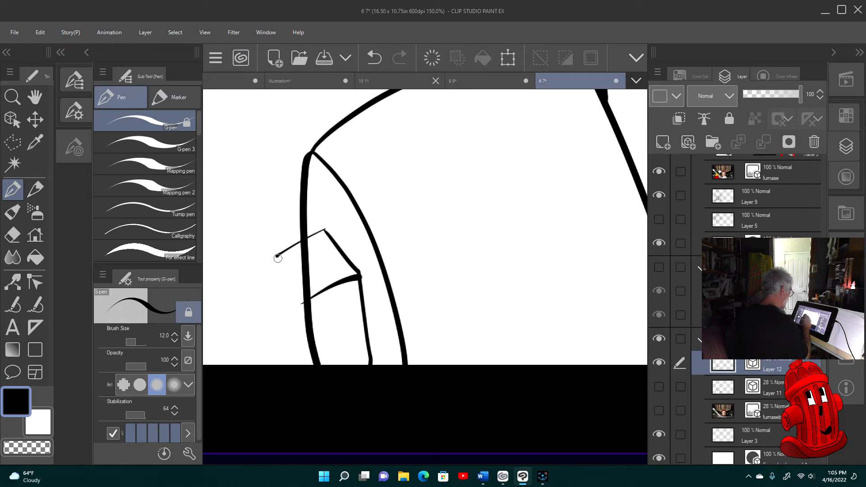
left_click_drag(276, 257, 309, 300)
mouse_move(276, 258)
left_mouse_down()
mouse_move(270, 297)
mouse_move(287, 364)
left_mouse_up()
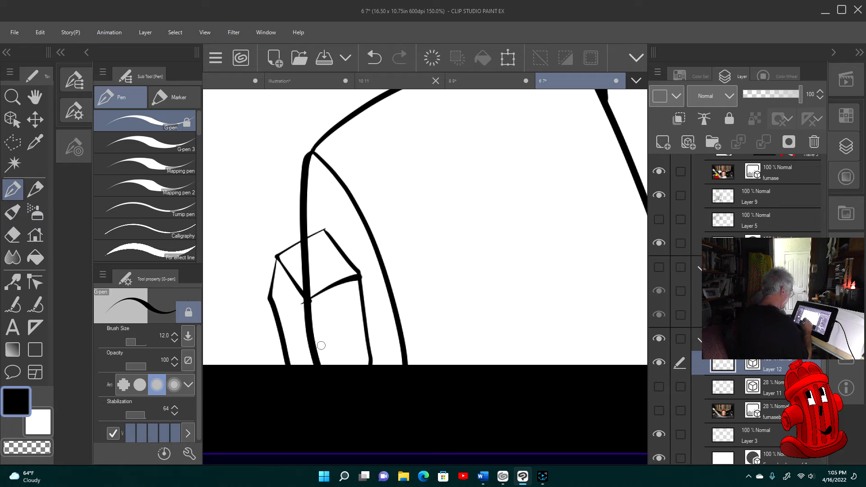
Erase the left nozzle's outline and inner curve where they run through the new nut.
left_click(18, 237)
left_click_drag(309, 328, 336, 310)
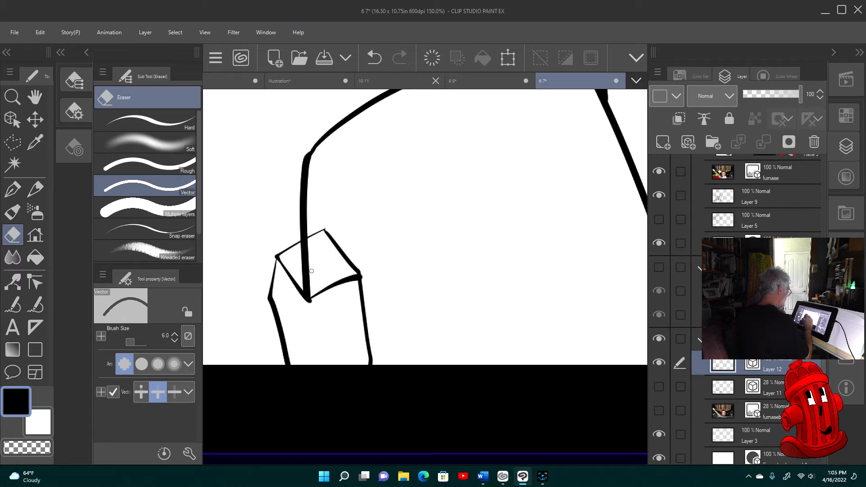
left_click_drag(305, 262, 330, 275)
Ink the left nut's middle edge and redraw the nozzle's inner curve from its upper corner to the panel border.
left_click(13, 189)
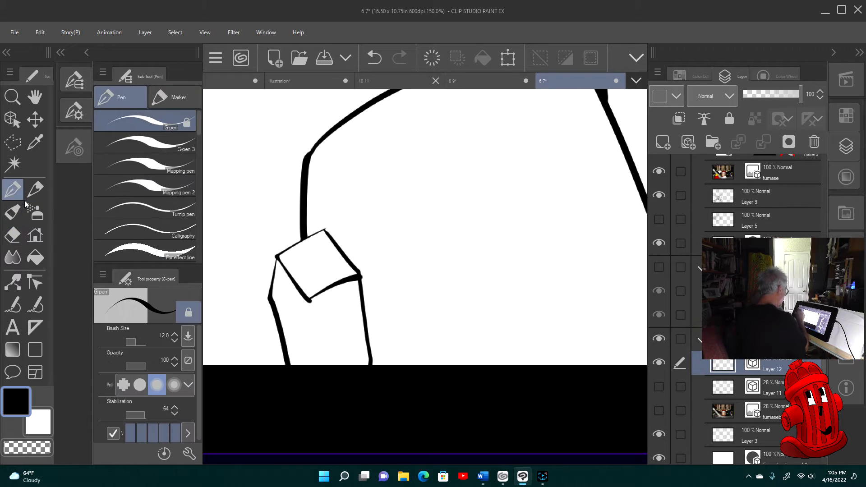
left_click_drag(311, 301, 324, 364)
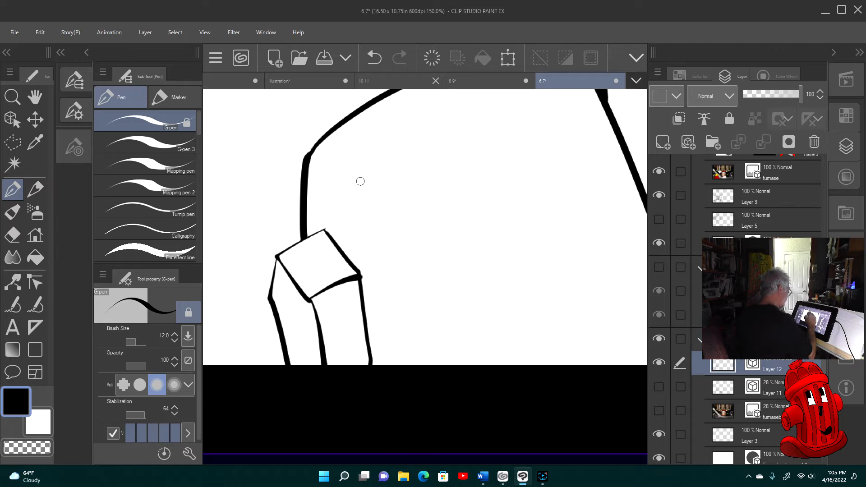
mouse_move(316, 152)
left_mouse_down()
mouse_move(337, 157)
mouse_move(367, 198)
mouse_move(388, 258)
mouse_move(399, 378)
left_mouse_up()
Sketch a large hexagonal nut with a round hole in the empty area beside the hydrant, plus an arrow towards the left nozzle.
key("ctrl+minus")
key("ctrl+minus")
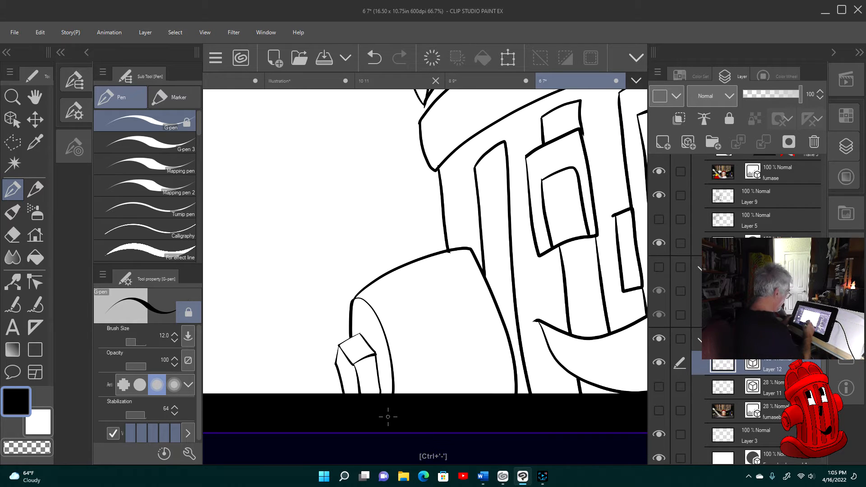
key("space")
left_click_drag(425, 320, 535, 314)
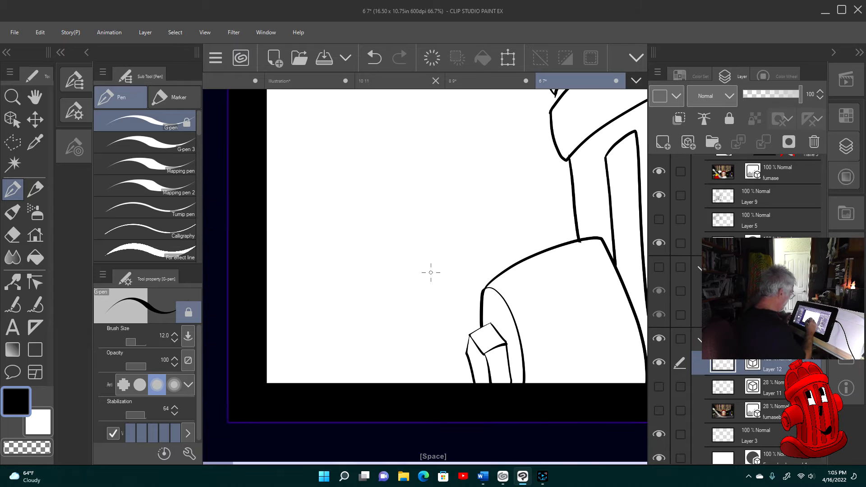
mouse_move(342, 173)
left_mouse_down()
mouse_move(342, 218)
mouse_move(393, 267)
mouse_move(434, 243)
mouse_move(435, 165)
mouse_move(386, 127)
mouse_move(346, 166)
mouse_move(401, 215)
mouse_move(373, 184)
left_mouse_up()
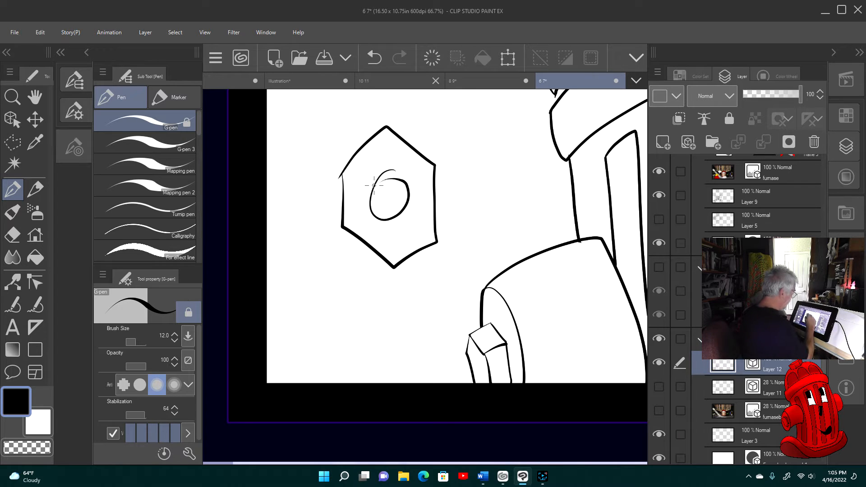
mouse_move(421, 261)
left_mouse_down()
mouse_move(443, 285)
mouse_move(435, 306)
left_mouse_up()
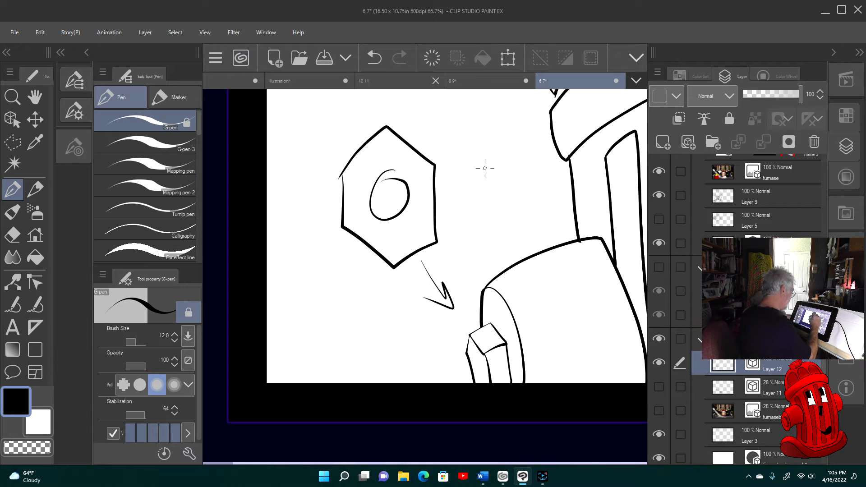
Sketch a smaller hexagonal nut in side perspective, with its thickness facets, beside the large one.
mouse_move(481, 166)
left_mouse_down()
mouse_move(466, 205)
mouse_move(449, 216)
left_mouse_up()
left_click_drag(479, 166, 473, 149)
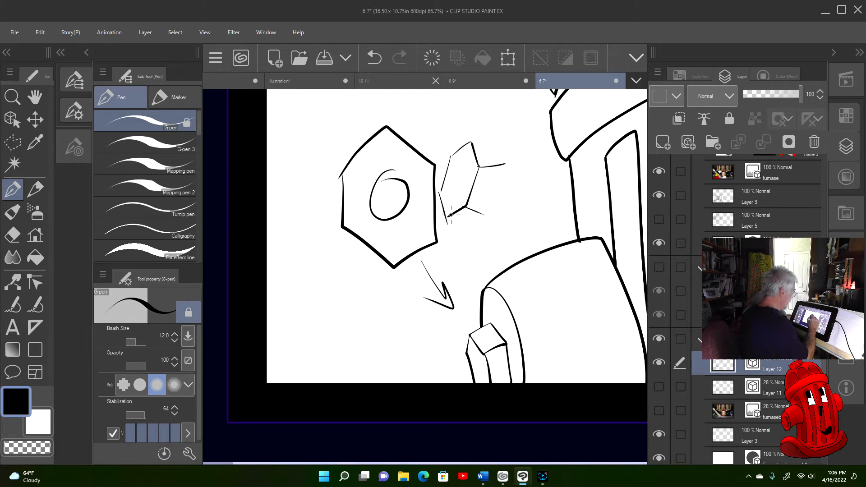
mouse_move(488, 213)
left_mouse_down()
mouse_move(507, 155)
mouse_move(504, 163)
mouse_move(496, 143)
mouse_move(472, 144)
mouse_move(509, 136)
left_mouse_up()
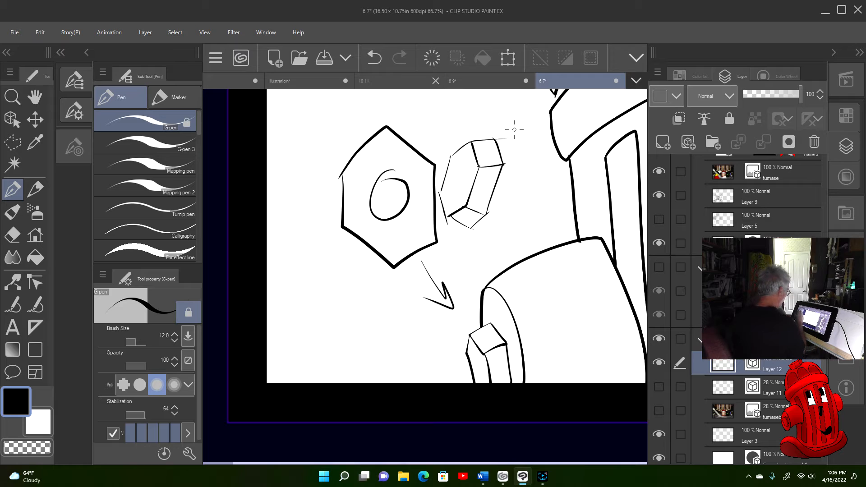
Enclose both example nuts and the arrow in a polyline selection, delete them and deselect.
left_click(12, 142)
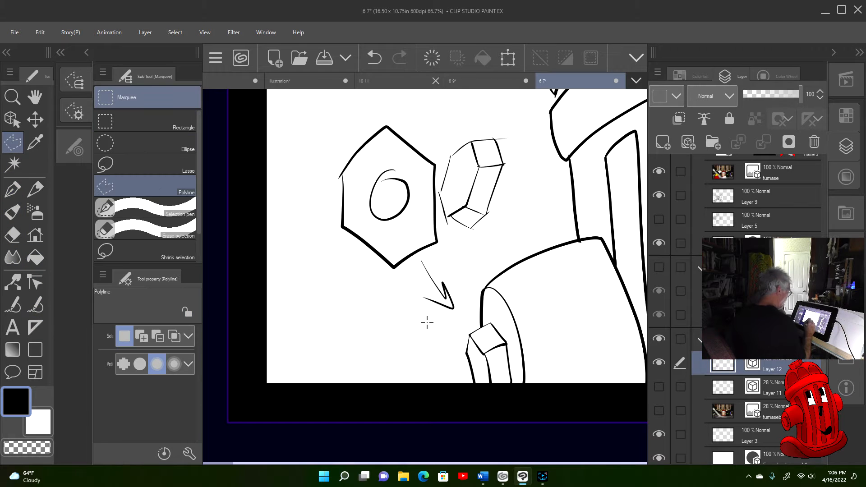
left_click(507, 240)
left_click(521, 123)
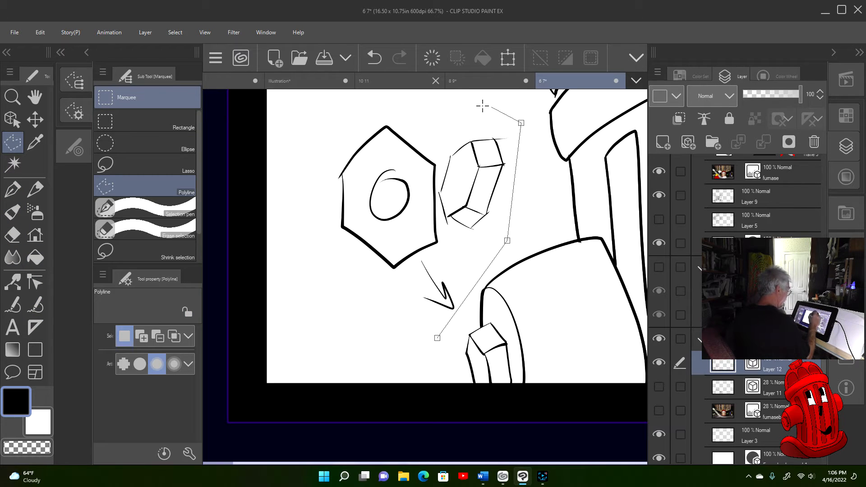
left_click(421, 101)
left_click(315, 130)
left_click(307, 276)
left_click(411, 338)
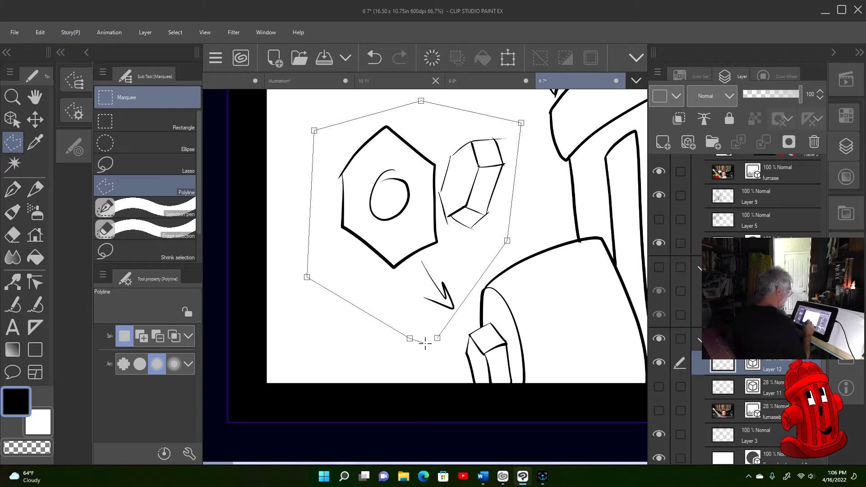
left_click(437, 337)
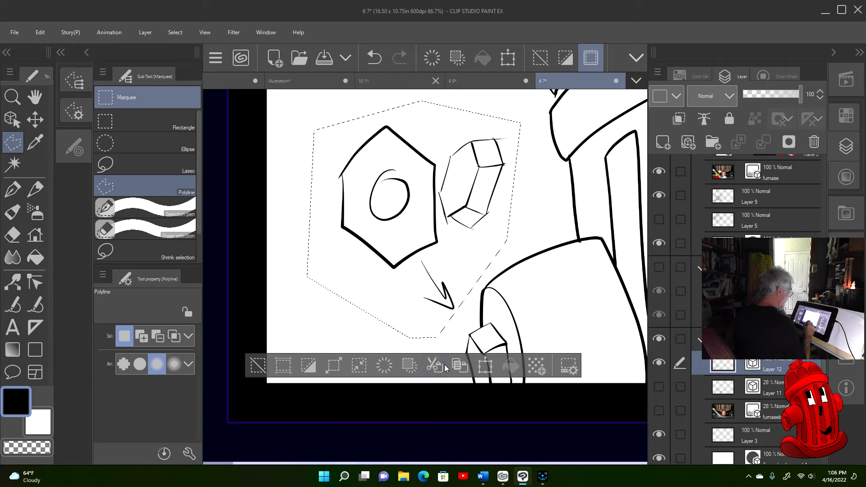
left_click(384, 366)
left_click(257, 365)
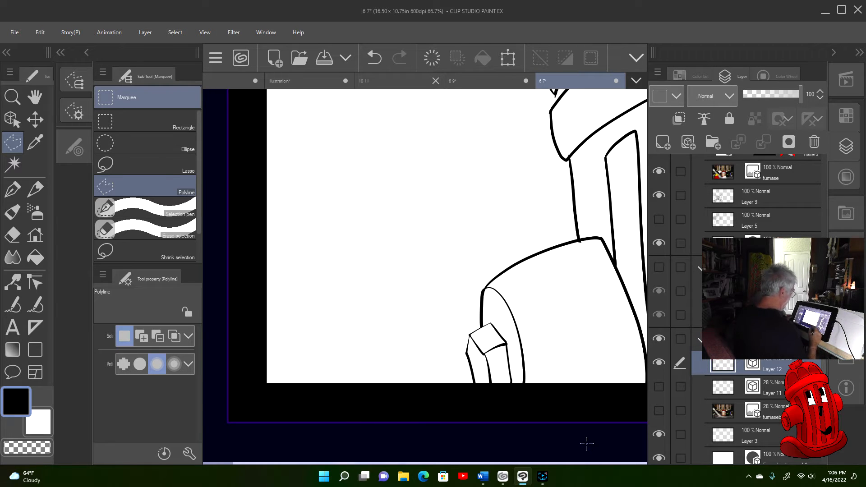
Ink a short G-pen stroke joining the cap brim's left tip to the upper edge line of the band below.
left_click_drag(583, 338, 415, 265)
key("ctrl+minus")
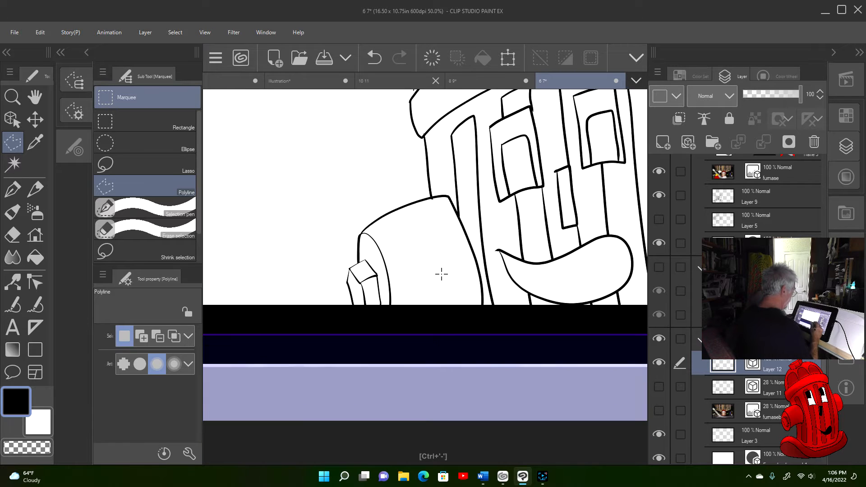
key("ctrl+minus")
left_click_drag(579, 248, 529, 310)
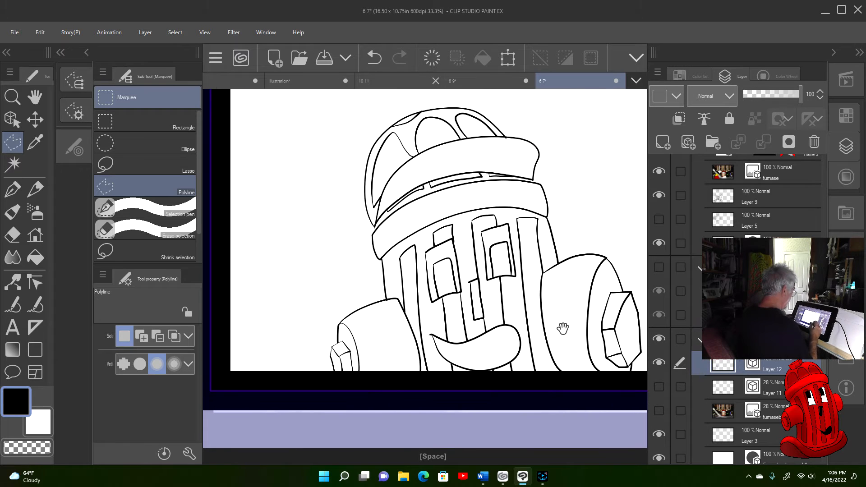
key("ctrl+plus")
key("ctrl+plus")
key("ctrl+plus")
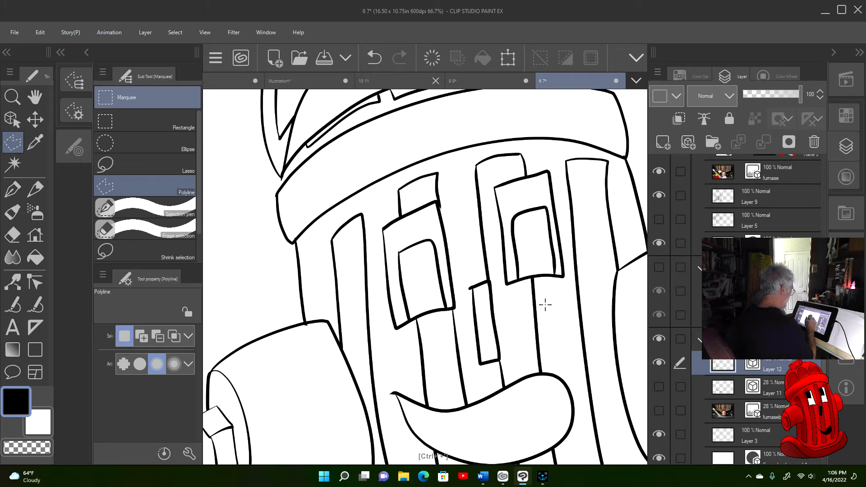
key("ctrl+plus")
key("ctrl+plus")
key("ctrl+plus")
key("ctrl+plus")
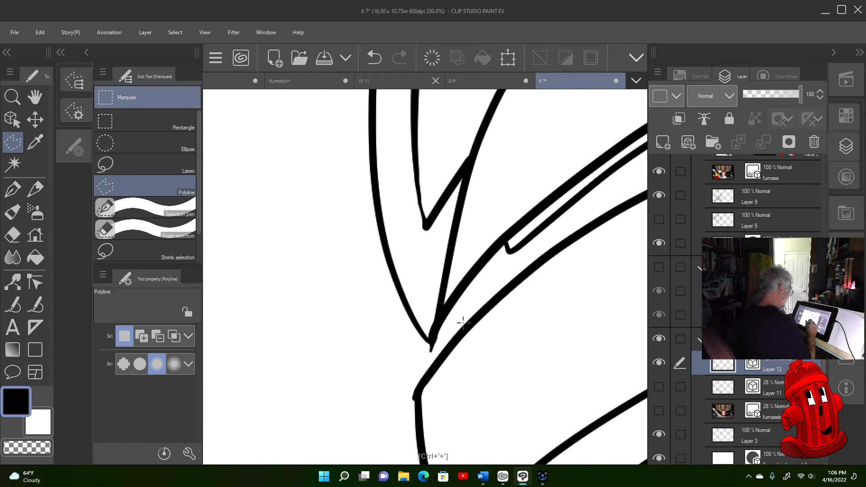
left_click(411, 347)
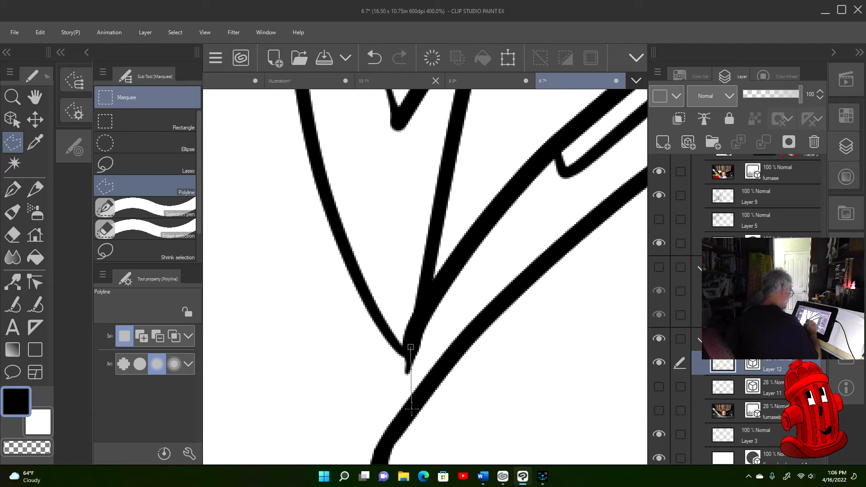
left_click(13, 190)
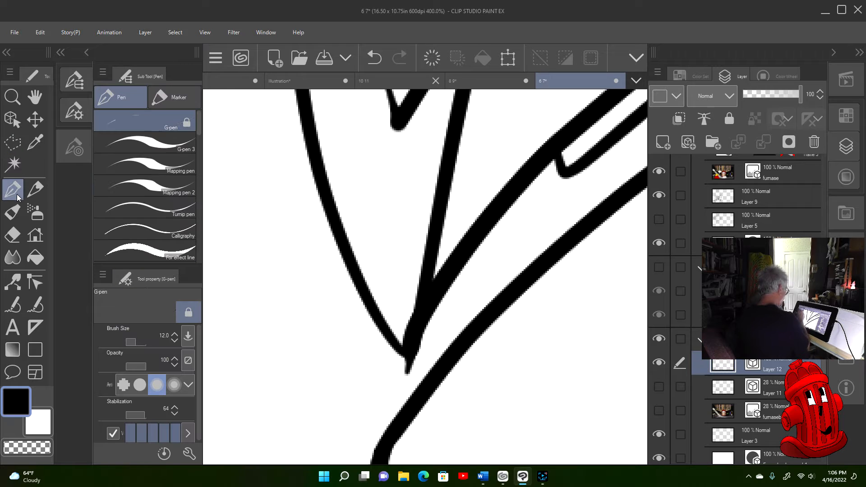
left_click_drag(407, 347, 410, 404)
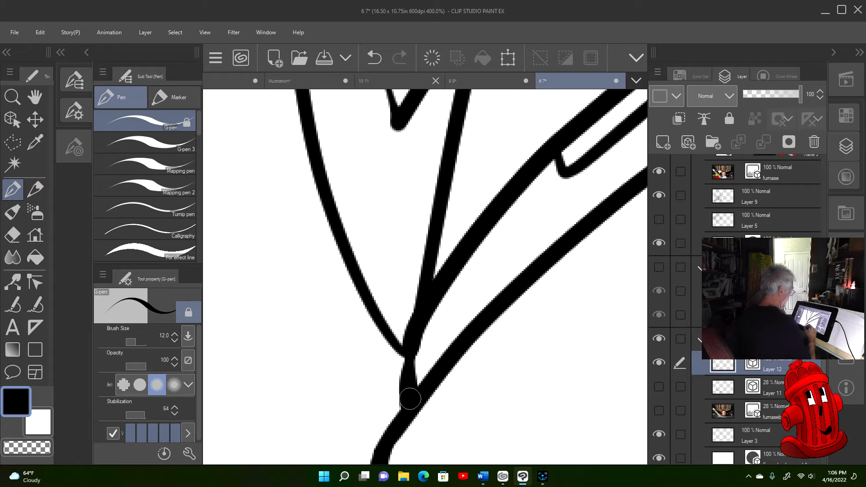
Ink a tiny stroke at the brim's lower right corner to close it against the band's upper line.
key("ctrl+minus")
key("ctrl+minus")
key("ctrl+minus")
key("ctrl+minus")
key("ctrl+minus")
key("ctrl+minus")
key("ctrl+minus")
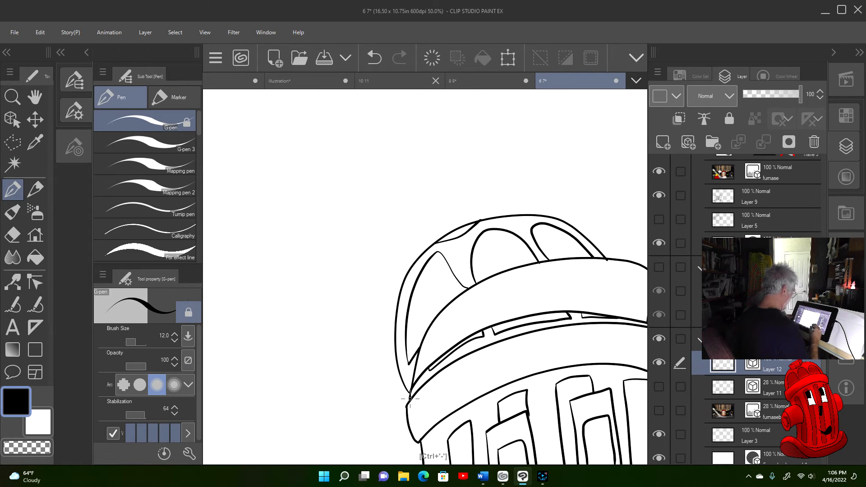
mouse_move(580, 384)
left_mouse_down()
mouse_move(527, 316)
mouse_move(499, 311)
left_mouse_up()
left_click_drag(565, 371, 528, 300)
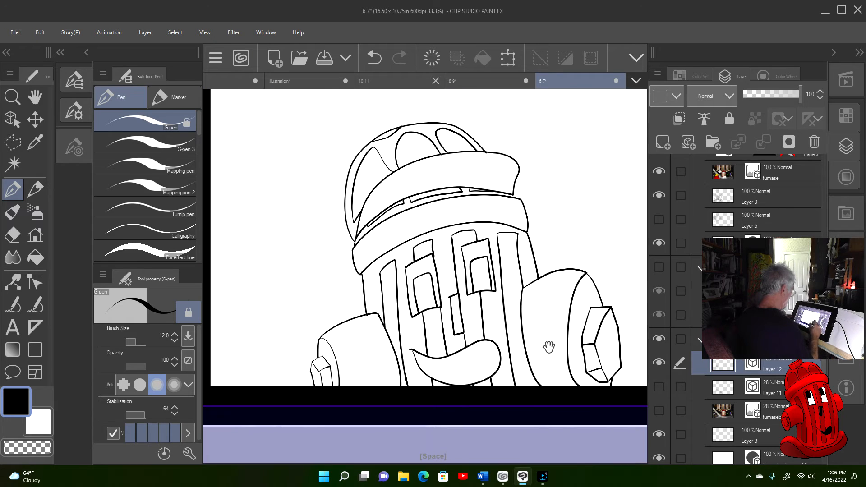
key("ctrl+plus")
key("ctrl+plus")
key("ctrl+plus")
key("ctrl+plus")
key("ctrl+plus")
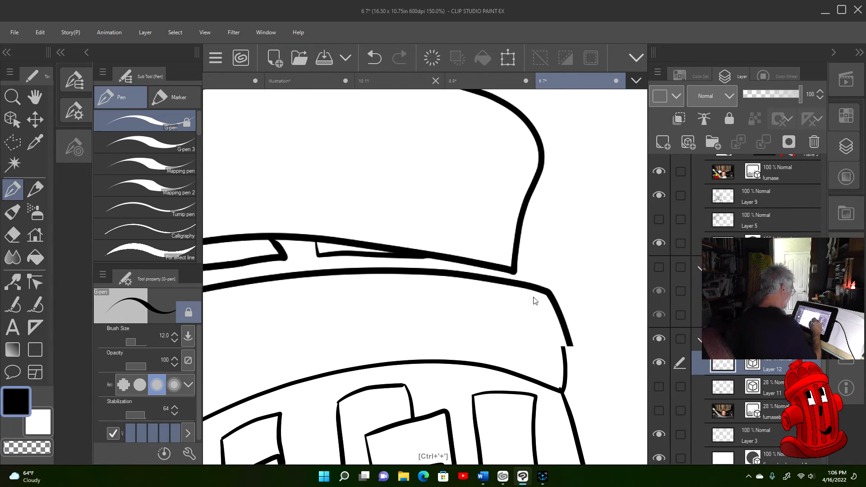
left_click_drag(512, 258, 513, 269)
Examine the hydrant's cap, face and right nozzle for flaws in the linework.
key("ctrl+minus")
key("ctrl+minus")
key("ctrl+minus")
key("ctrl+minus")
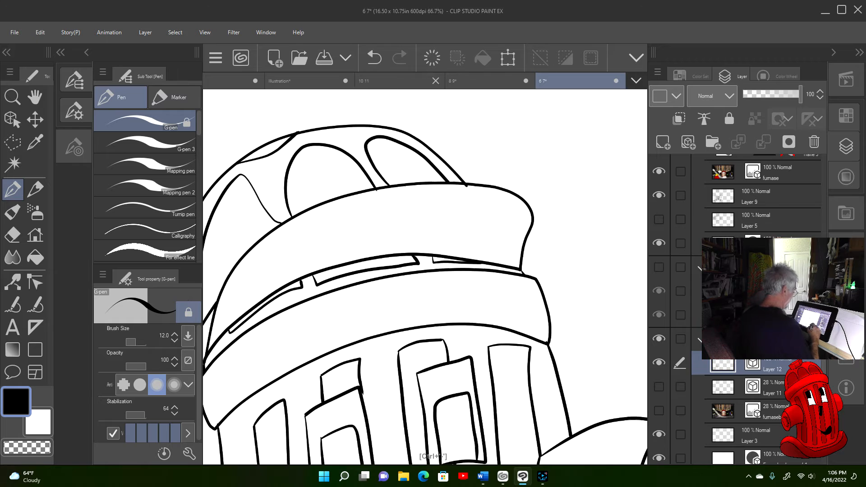
left_click_drag(524, 419, 488, 291)
left_click_drag(510, 394, 496, 314)
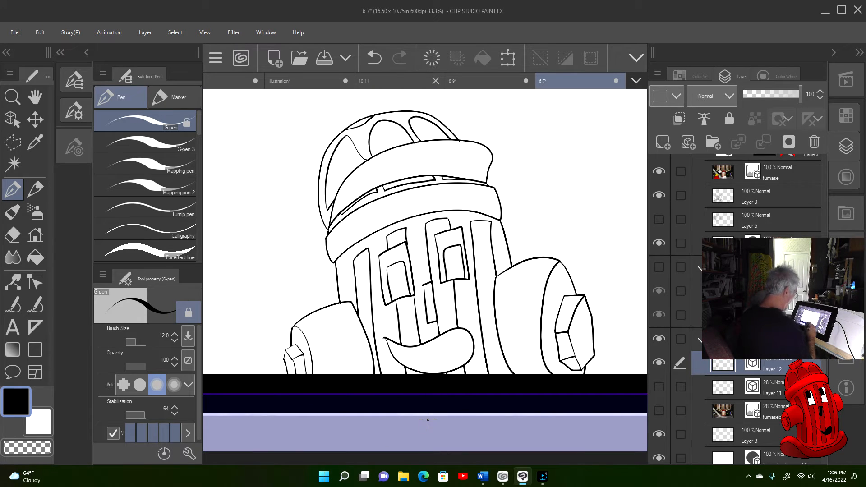
key("ctrl+plus")
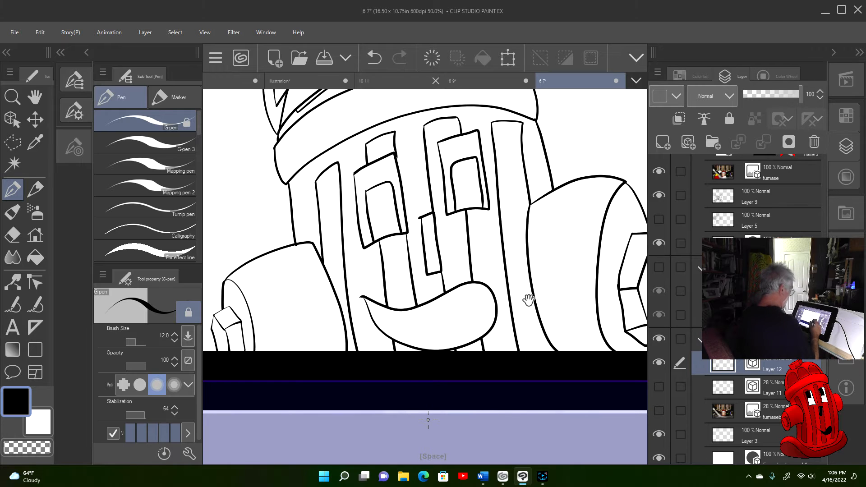
left_click_drag(528, 300, 505, 384)
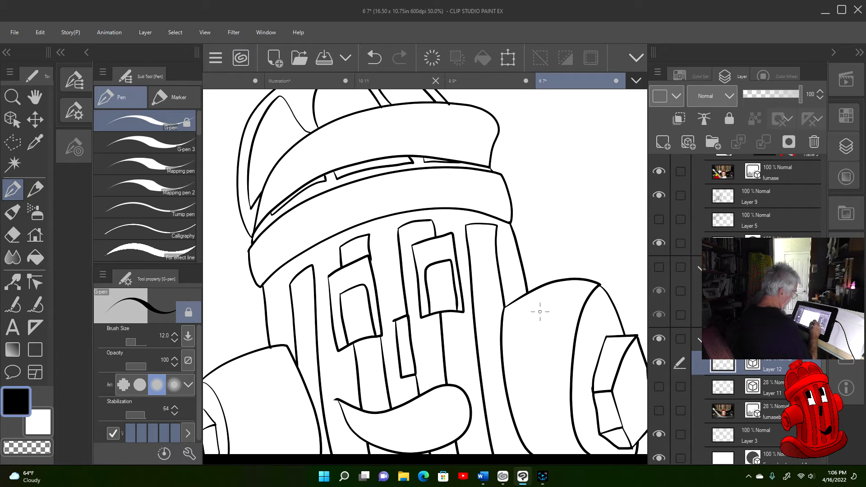
key("ctrl+minus")
key("ctrl+minus")
key("ctrl+plus")
key("ctrl+plus")
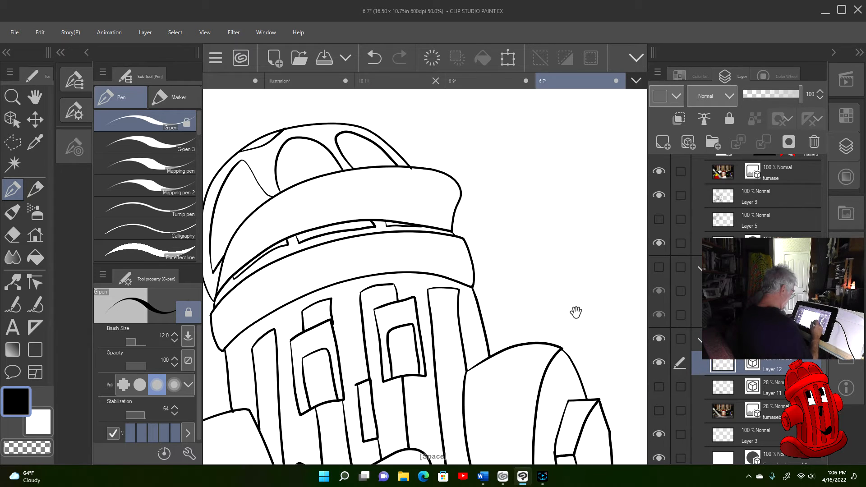
left_click_drag(576, 312, 564, 236)
key("ctrl+plus")
key("ctrl+plus")
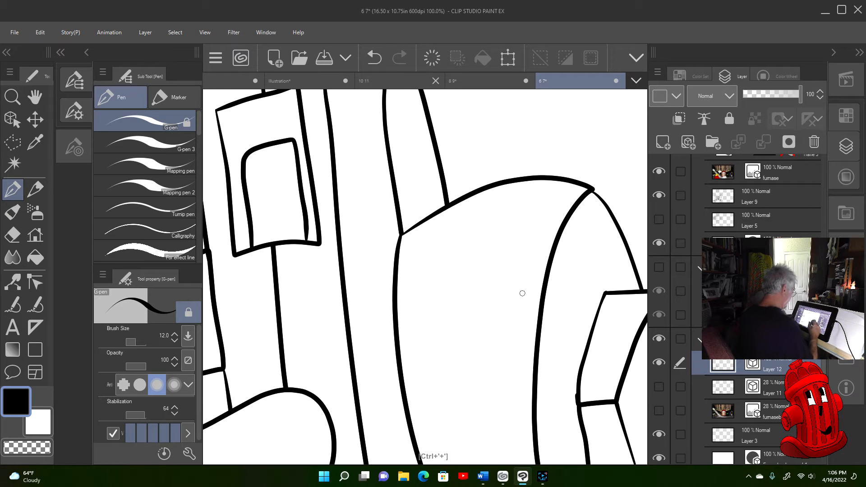
key("ctrl+minus")
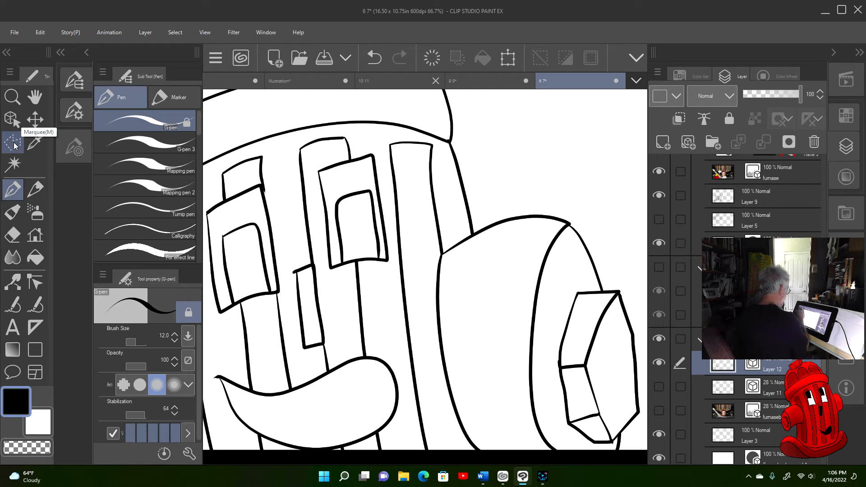
Move the right nozzle's main outline downward, away from the hydrant's body lines.
left_click(12, 119)
left_click(510, 246)
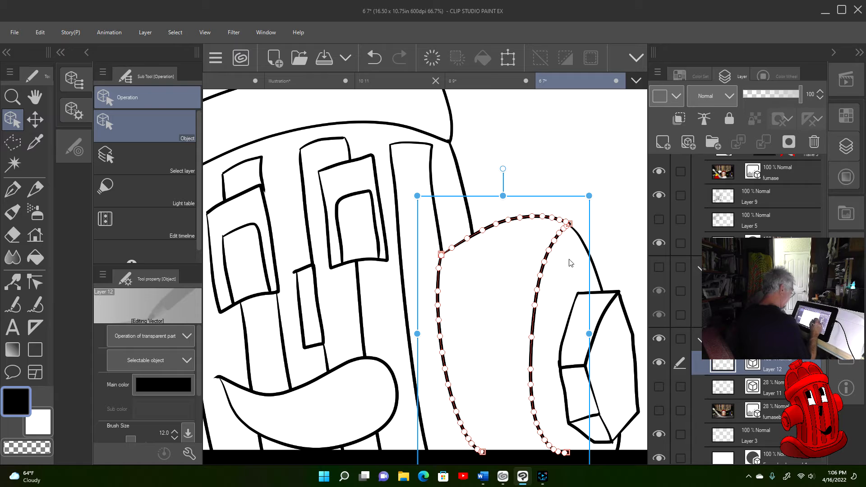
left_click_drag(545, 197, 550, 232)
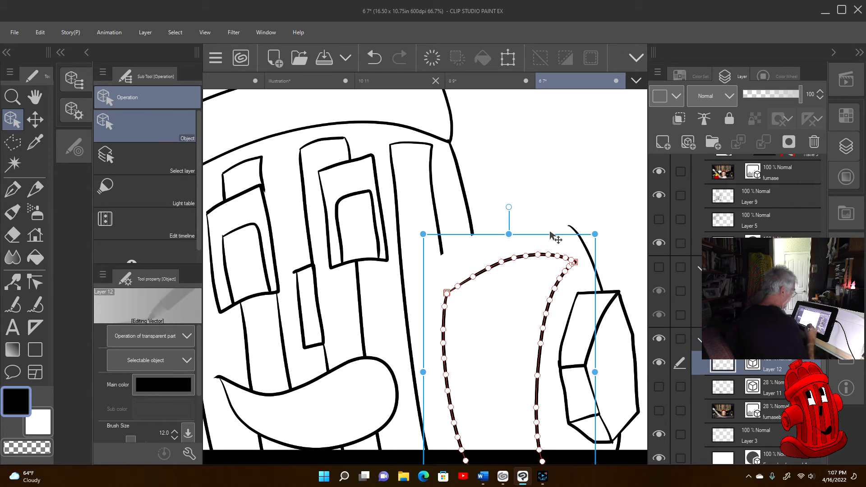
Move the short curve above the right nut down to the nozzle's corner and erase its overlap inside the nut.
left_click(599, 276)
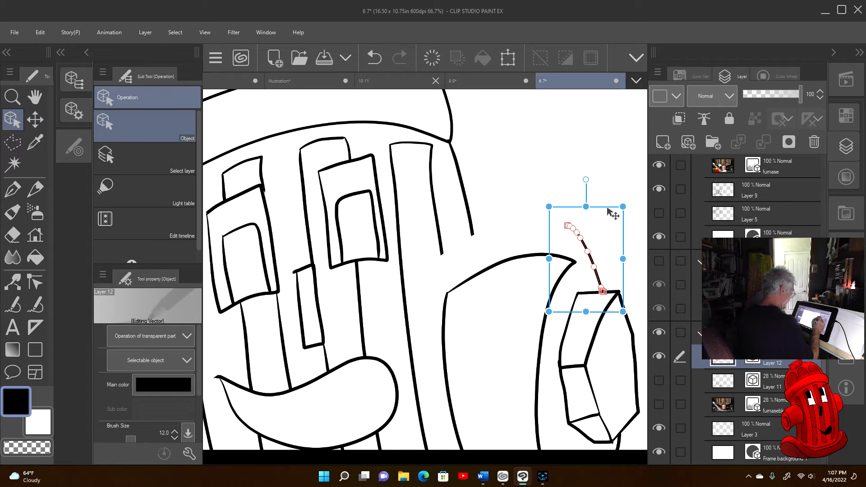
left_click_drag(607, 207, 611, 244)
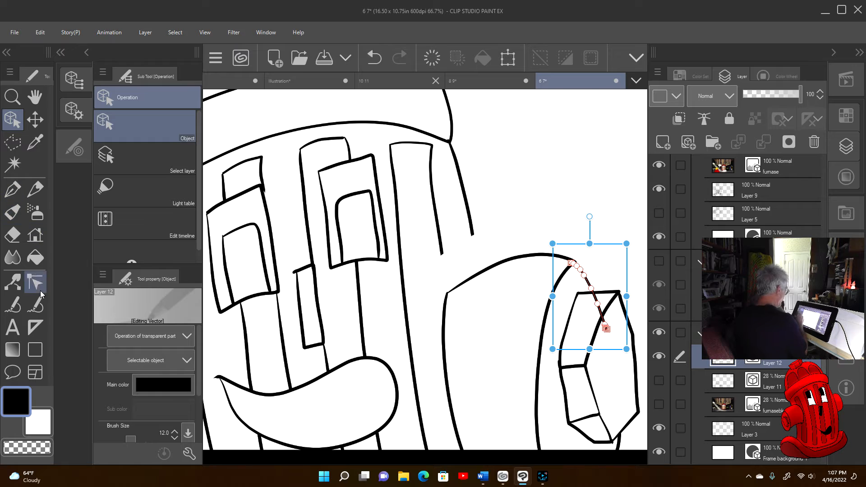
left_click(14, 240)
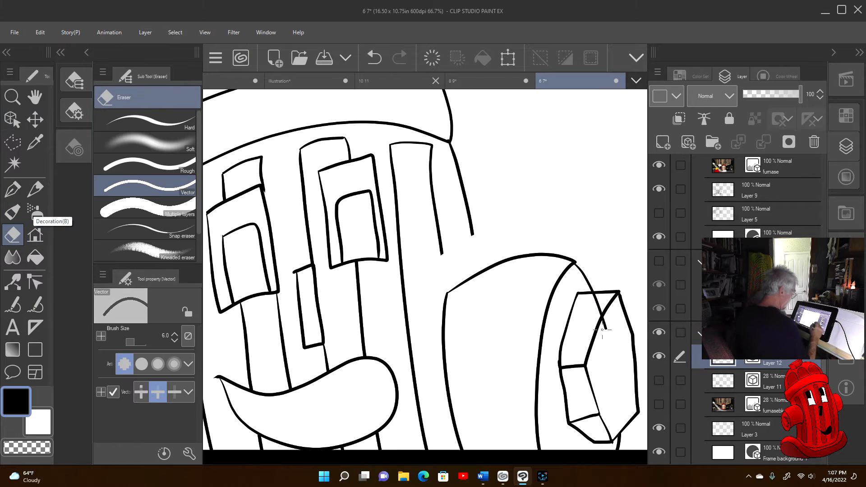
left_click_drag(594, 299, 617, 326)
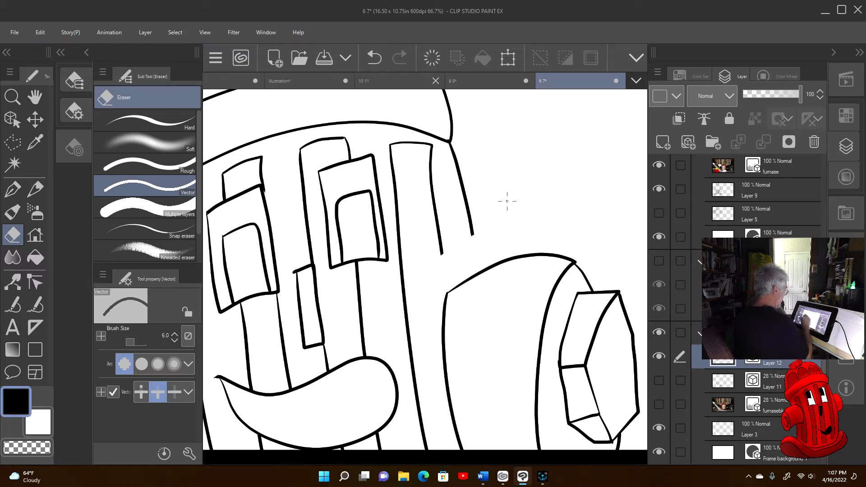
Extend the body's right edge and the adjacent panel line with control points to the nozzle's top line, trimming the overrun.
left_click(39, 274)
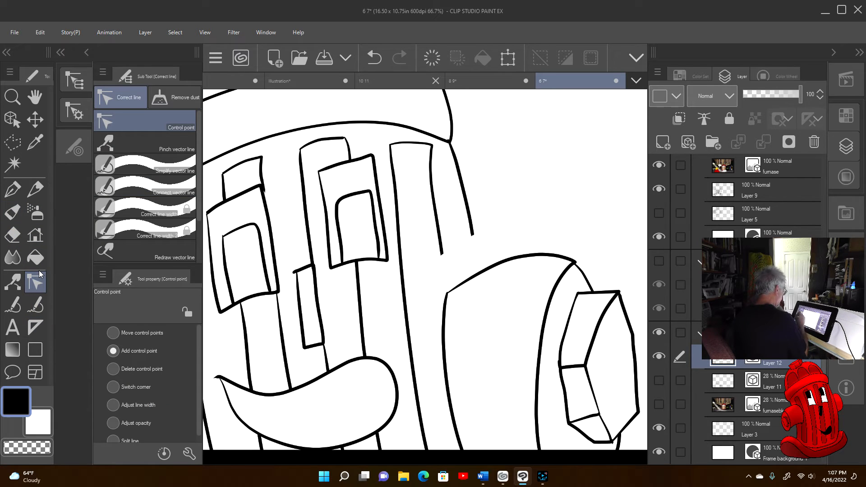
left_click(472, 234)
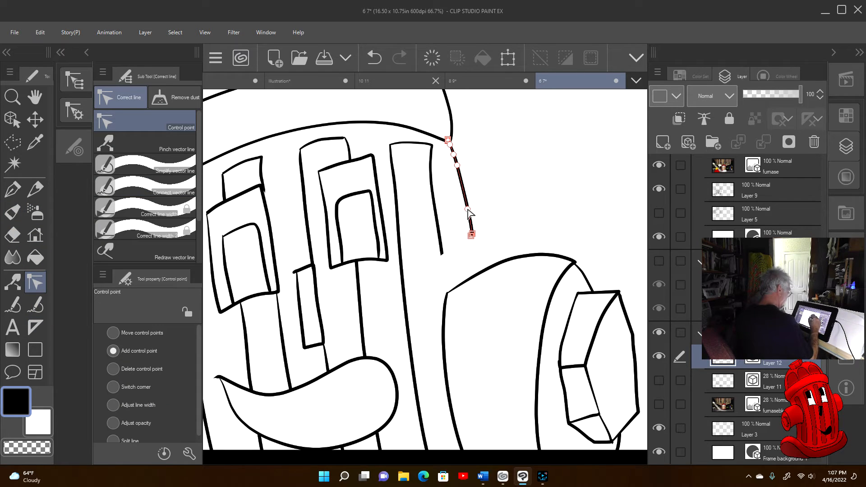
left_click_drag(468, 210, 448, 294)
left_click(440, 241)
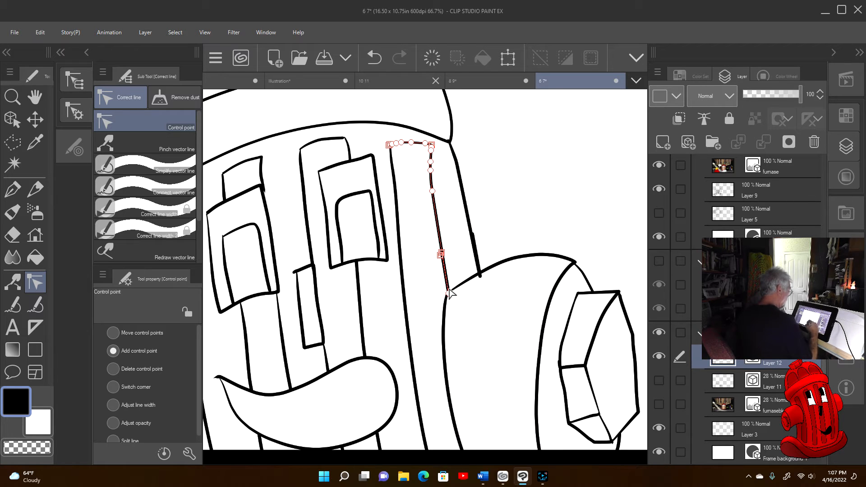
left_click(14, 234)
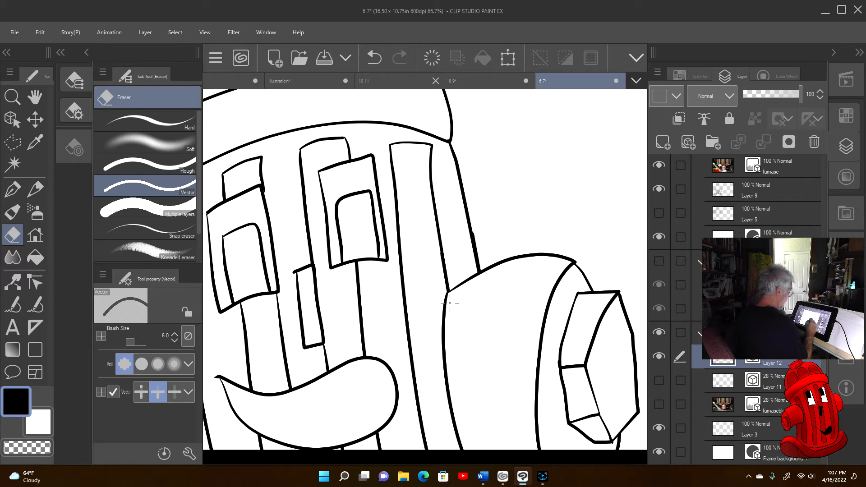
Examine the linework around the right nozzle, mouth and lower border, and the whole hydrant.
key("ctrl+minus")
key("ctrl+minus")
key("ctrl+minus")
key("space")
left_click_drag(522, 277, 503, 168)
key("ctrl+plus")
key("ctrl+plus")
key("ctrl+plus")
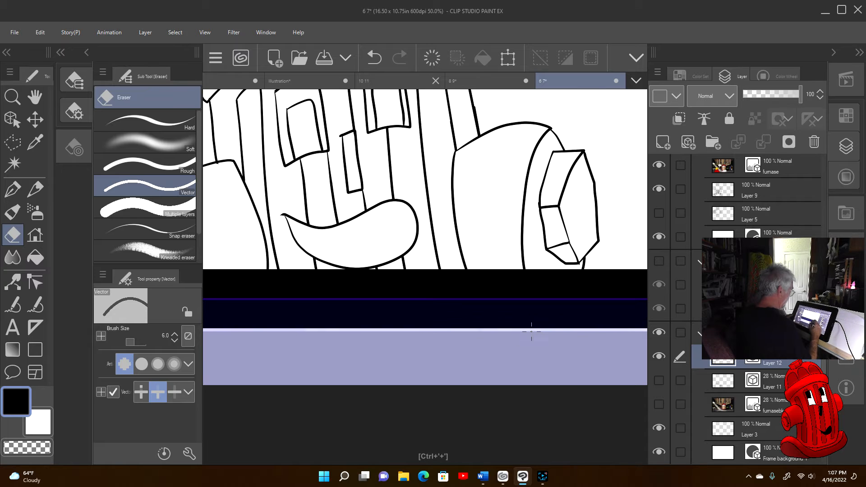
mouse_move(554, 289)
left_mouse_down()
mouse_move(526, 348)
mouse_move(599, 404)
left_mouse_up()
scroll(532, 408, "down", 4)
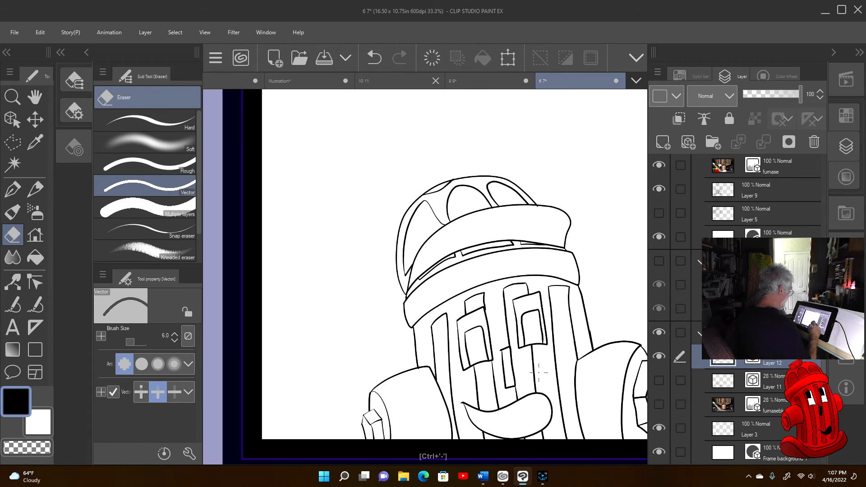
left_click_drag(519, 372, 500, 366)
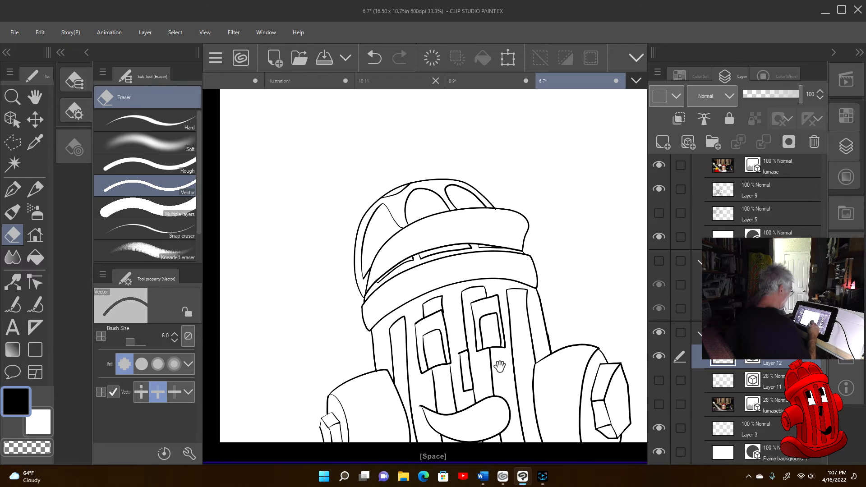
Add a new raster layer directly above Layer 11, beneath the hydrant's line art.
left_click(781, 386)
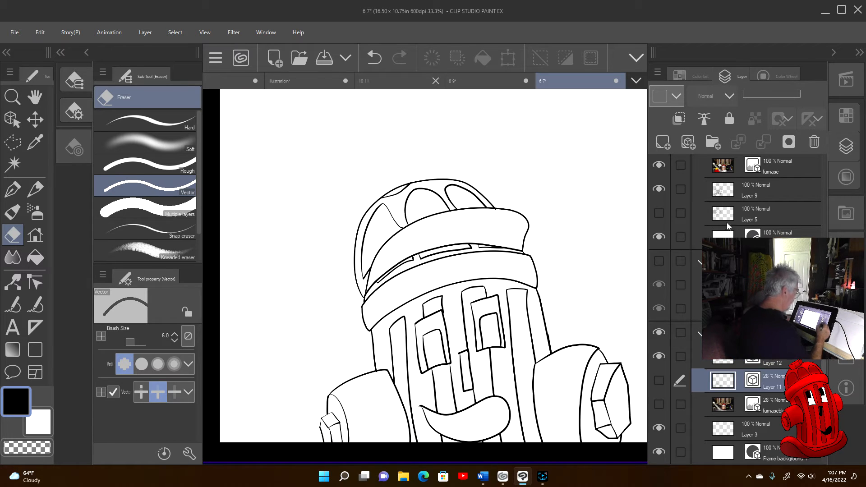
left_click(665, 144)
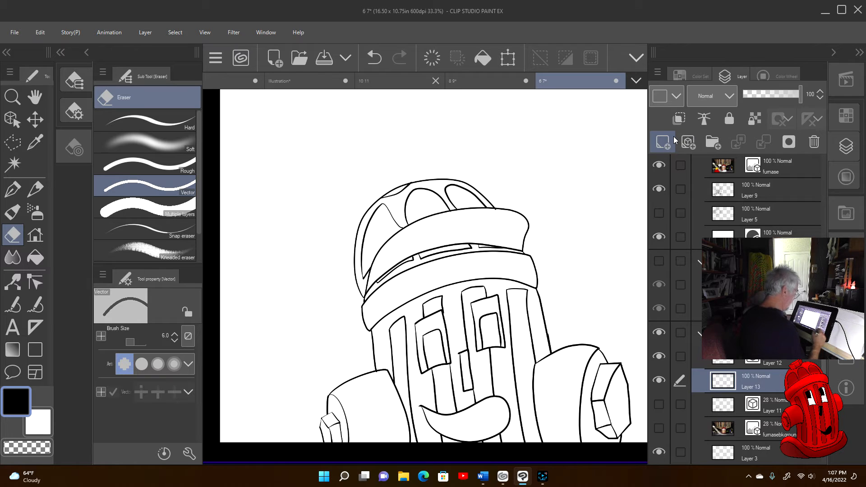
left_click_drag(518, 334, 524, 296)
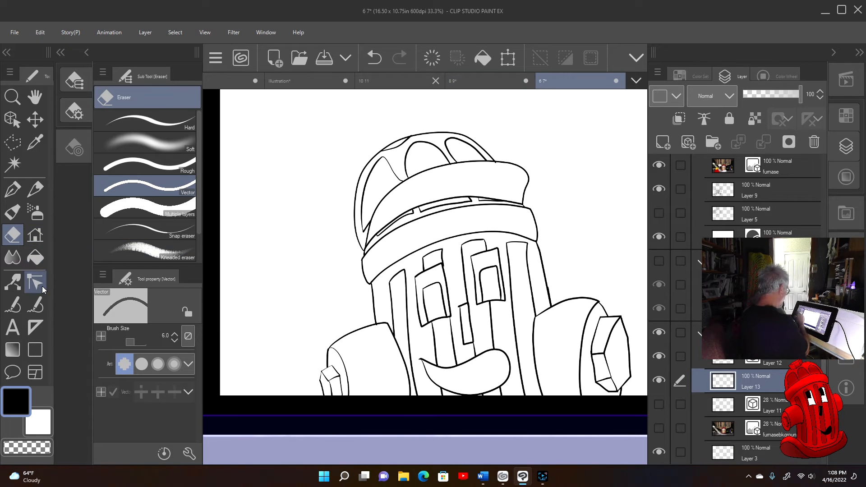
Set the drawing colour to a bright red with hue 9 and saturation 100.
left_click(763, 75)
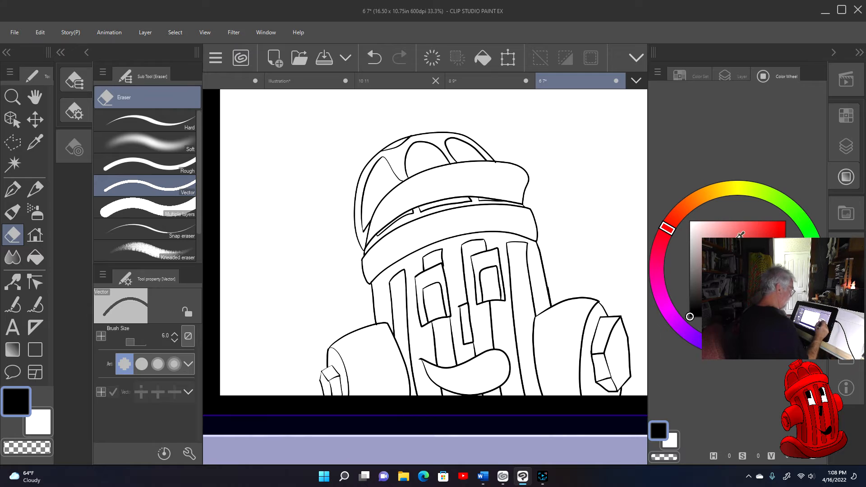
left_click(785, 221)
left_click(675, 217)
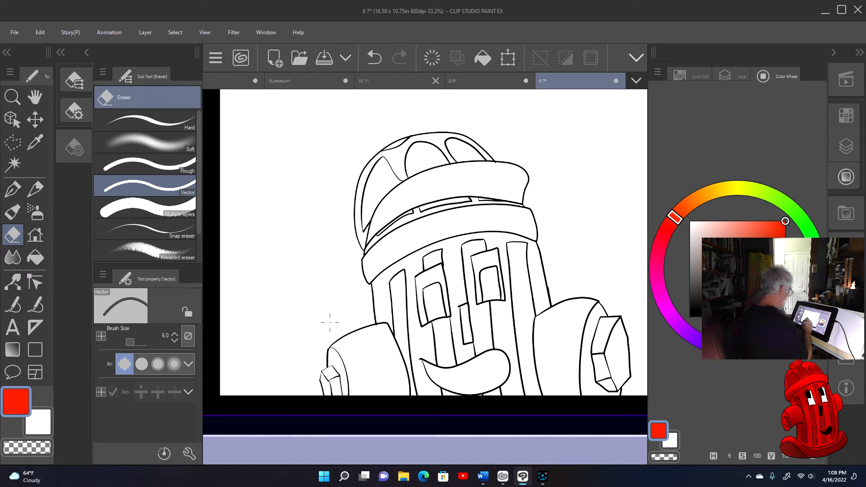
Fill the hydrant's striped body and its right nozzle, including the cap facets, with bright red, referring to other layers.
left_click(35, 257)
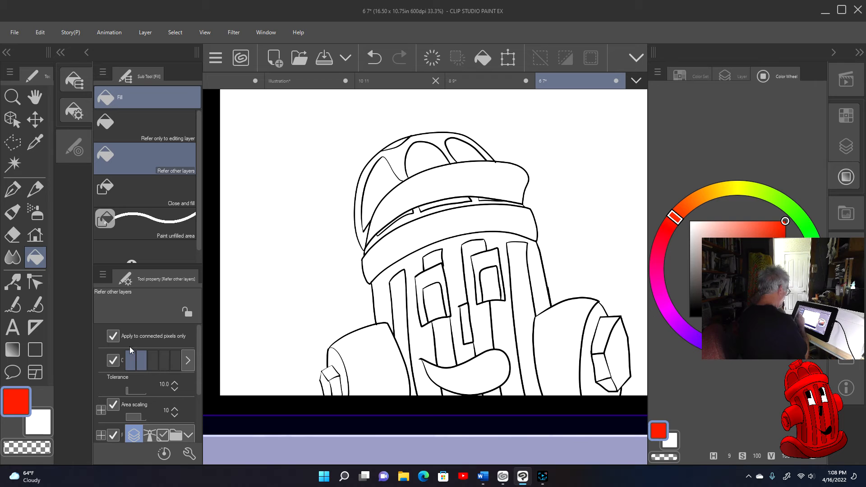
left_click(544, 282)
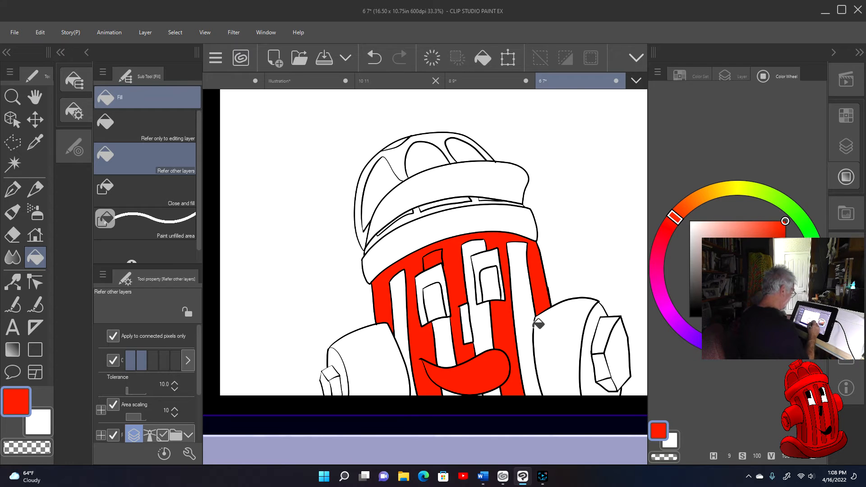
left_click(560, 367)
left_click(604, 383)
left_click(607, 368)
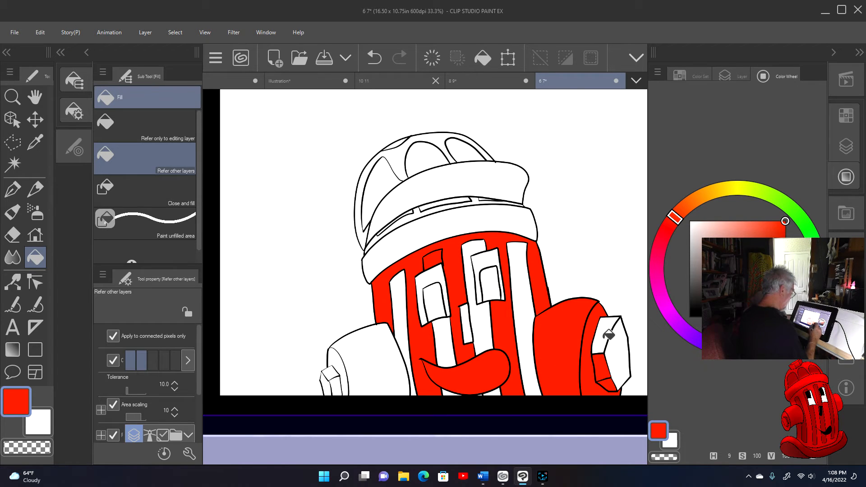
left_click(608, 334)
left_click(618, 354)
Fill the left nozzle with its cap facets and the band below the helmet with bright red.
left_click(391, 369)
left_click(339, 363)
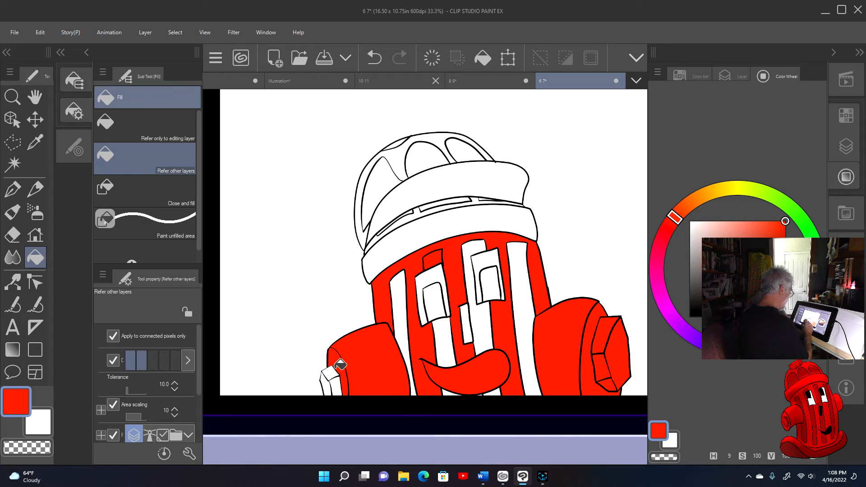
left_click(330, 372)
left_click(336, 384)
left_click(325, 384)
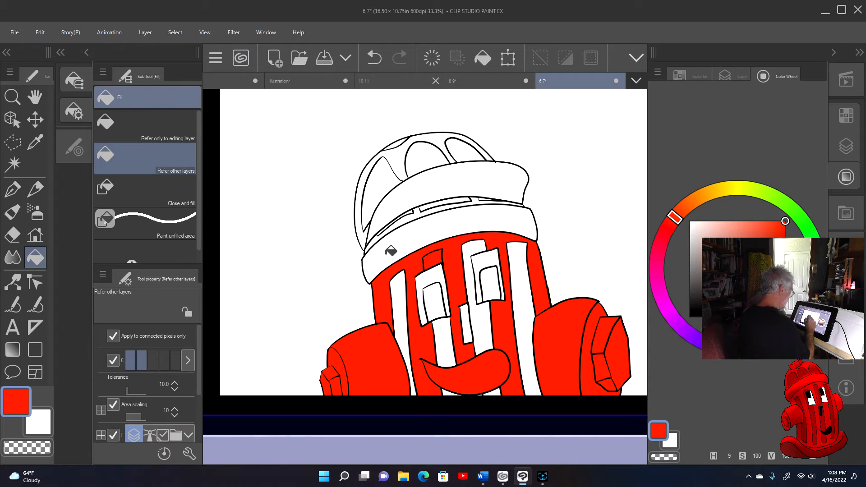
left_click(408, 224)
left_click(406, 221)
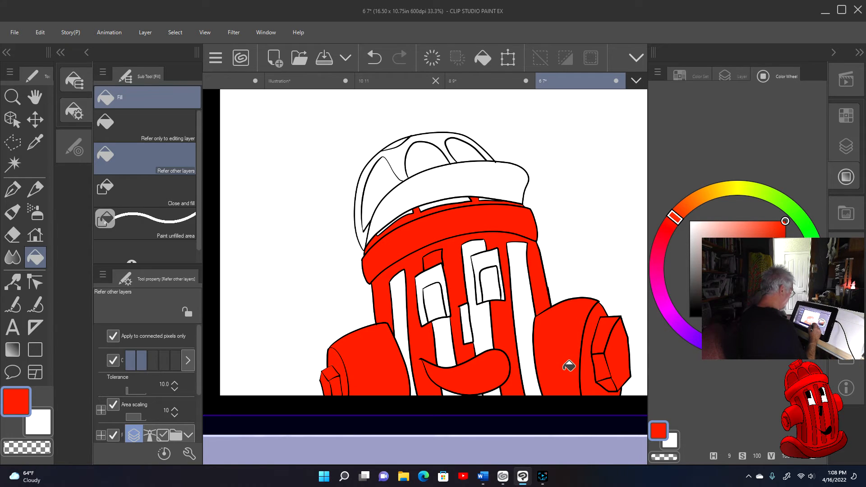
Try a dark red with hue 9 and saturation 99 on the body's rightmost groove.
left_click(690, 316)
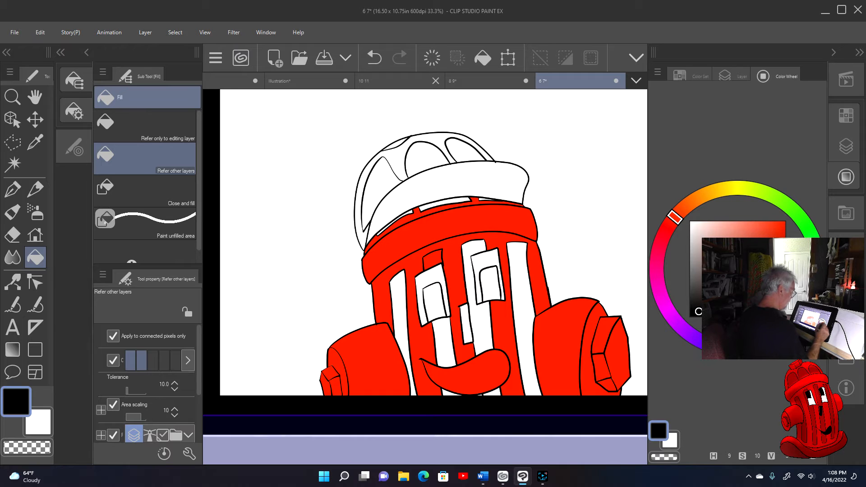
left_click_drag(699, 311, 785, 277)
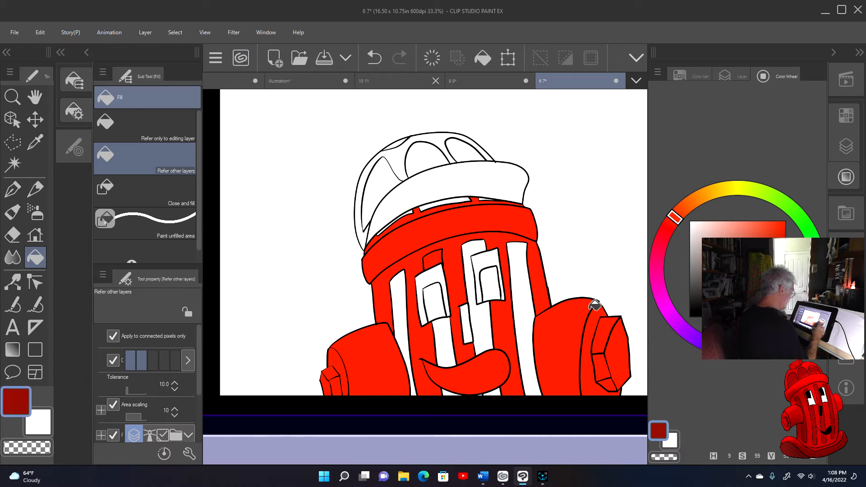
left_click(533, 319)
Set a slightly darker red with saturation 90 and fill the rightmost groove, the groove behind the right eye and the one below the left eye.
left_click(786, 236)
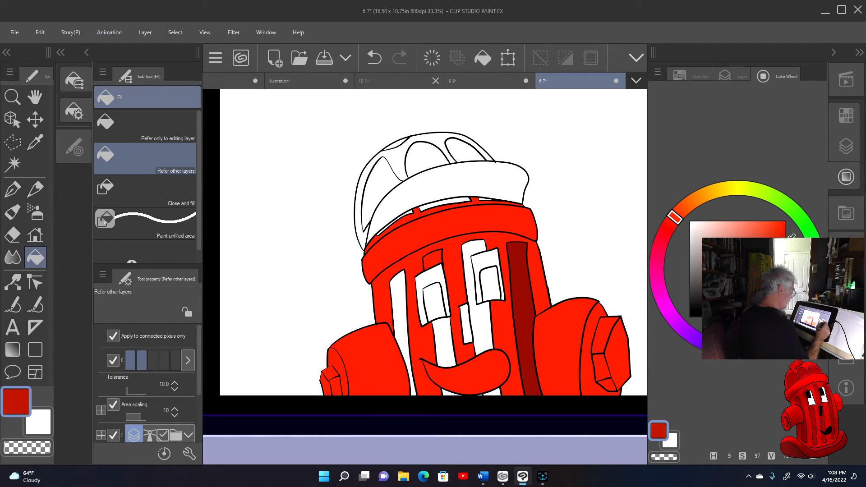
left_click(530, 311)
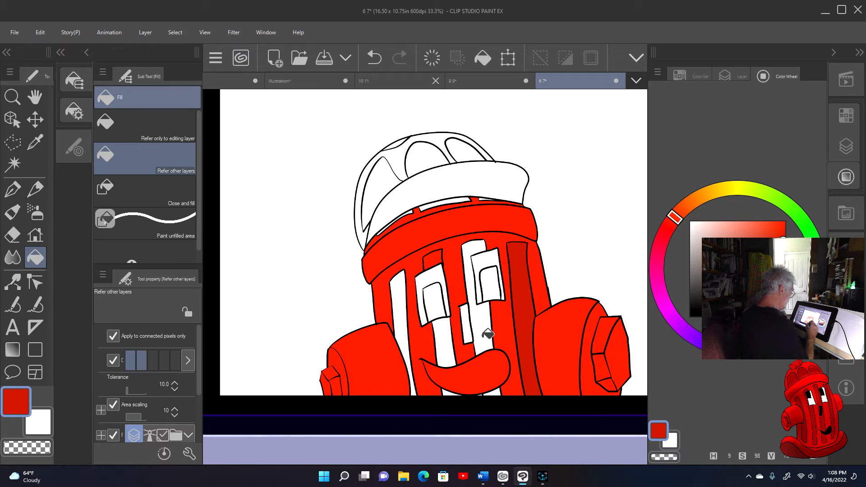
left_click(487, 334)
left_click(450, 339)
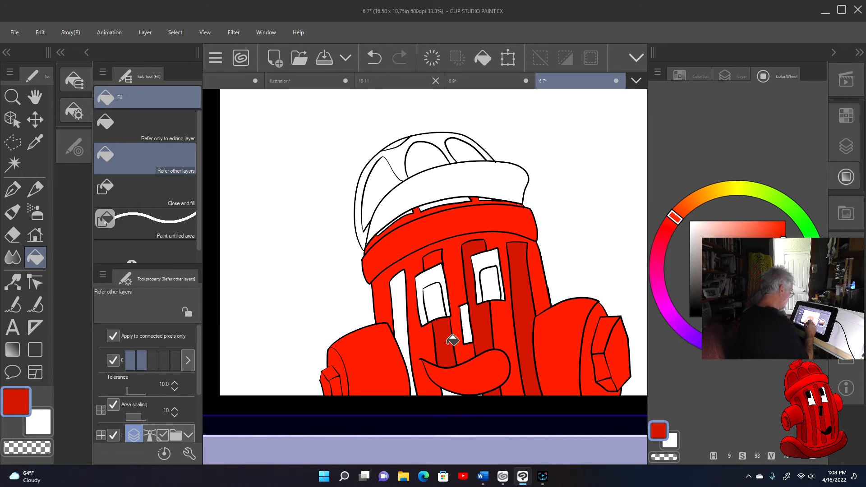
left_click(440, 251)
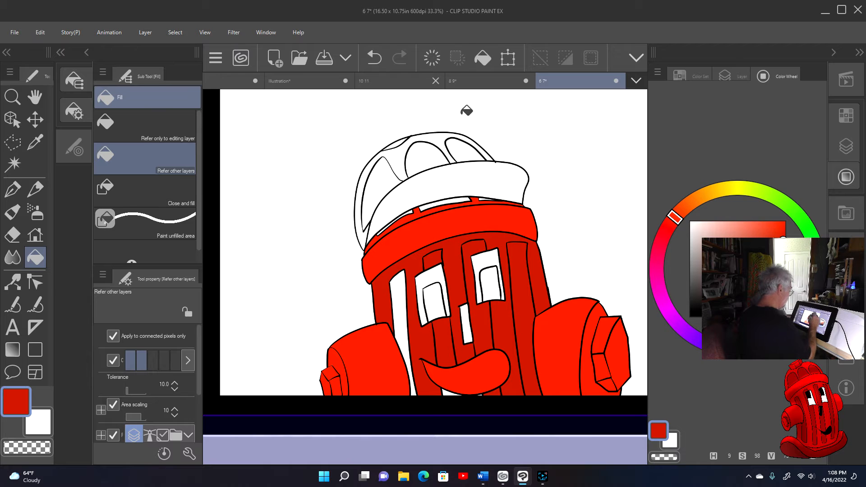
left_click(381, 58)
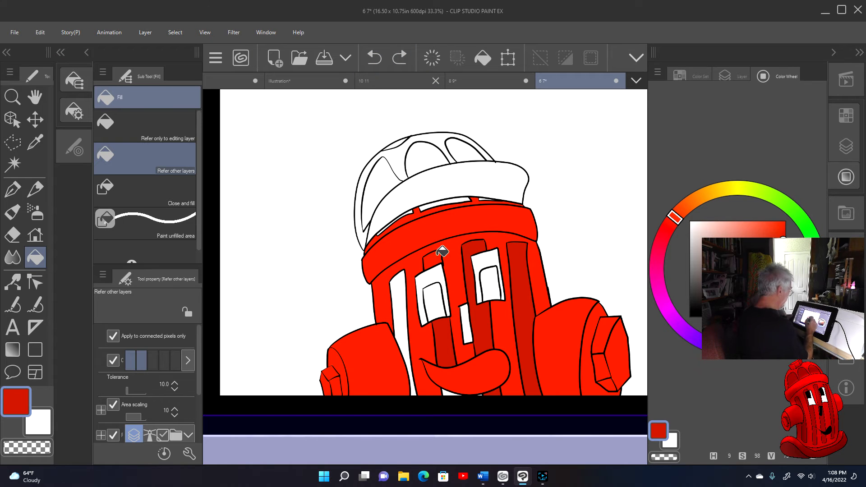
Auto-select the small groove piece above the left eye, fill it with the darker red and clear the selection.
key("ctrl+plus")
key("ctrl+plus")
key("ctrl+plus")
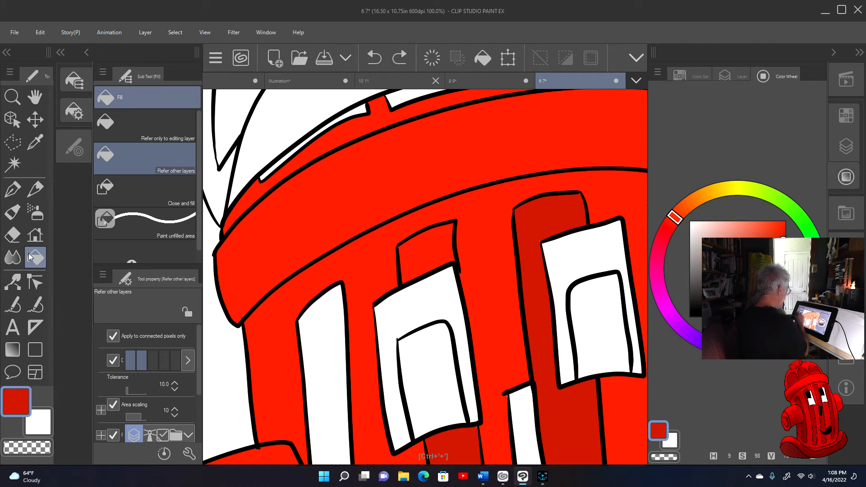
left_click(12, 164)
left_click(439, 270)
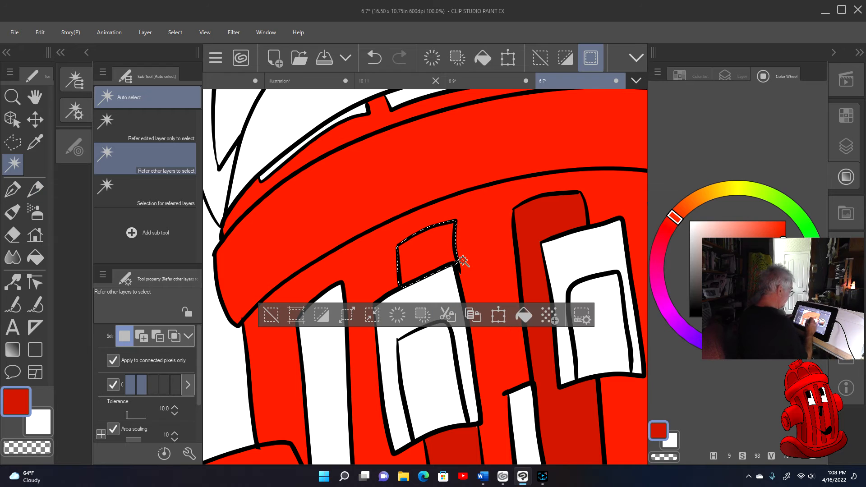
left_click(523, 316)
left_click(260, 320)
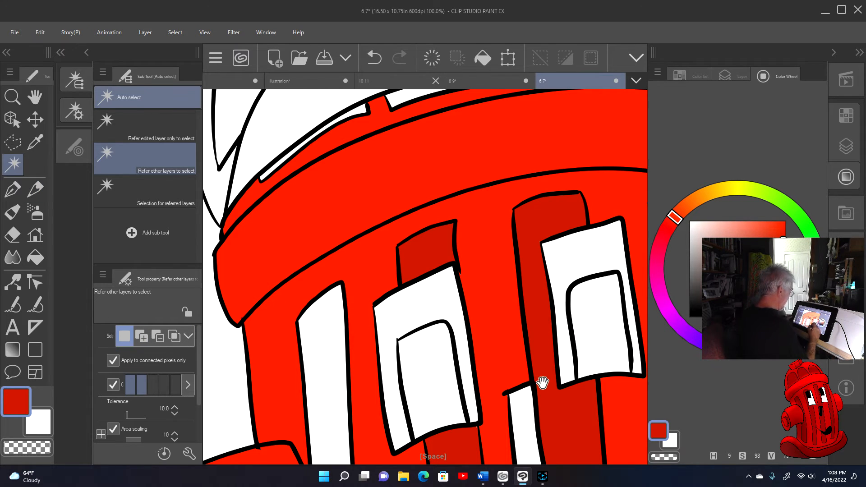
Fill the groove slivers below the mouth and the leftmost body groove with the darker red.
key("space")
left_click_drag(543, 383, 532, 261)
left_click_drag(540, 351, 490, 304)
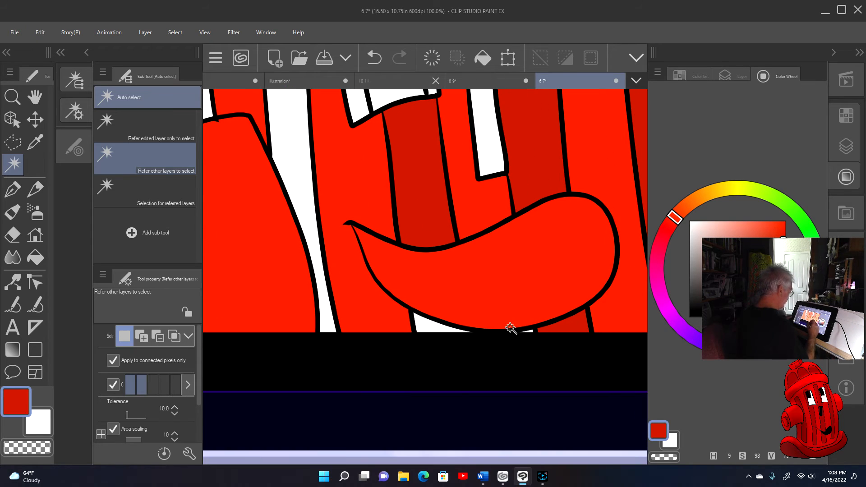
left_click(36, 257)
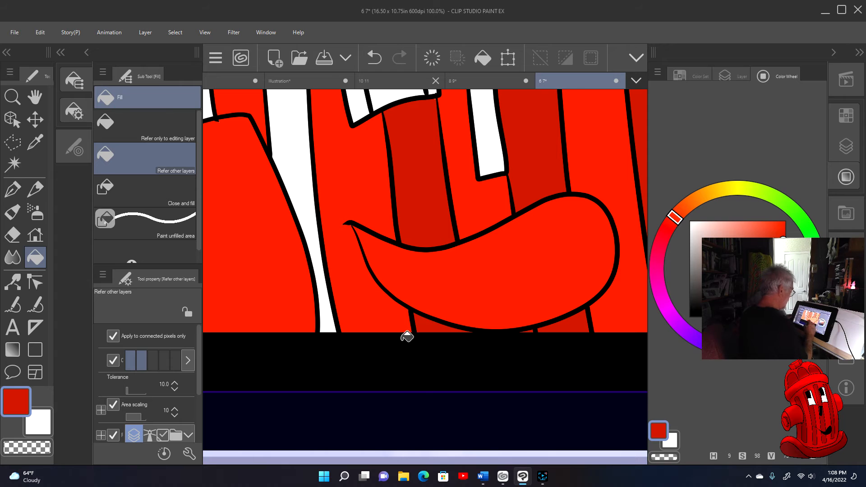
left_click(321, 292)
Fill the three narrow slots between the helmet brim and the upper band with the darker red.
key("space")
left_click_drag(430, 116, 507, 365)
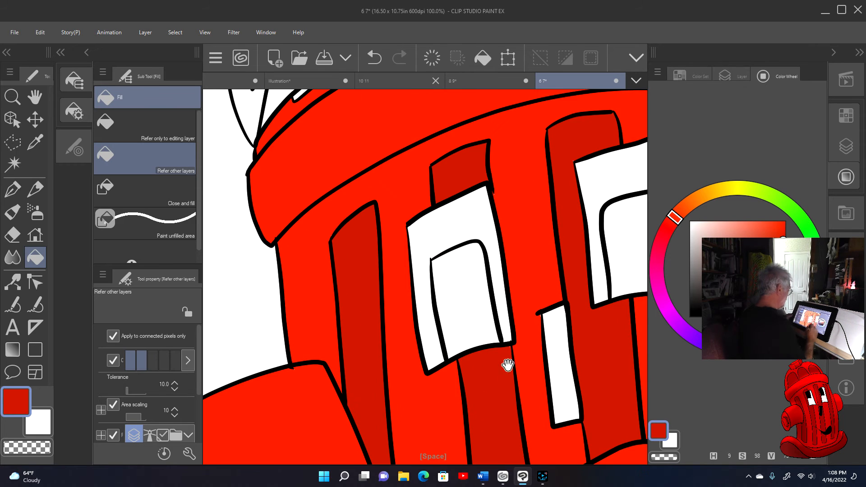
left_click_drag(484, 266, 522, 420)
left_click_drag(451, 265, 461, 295)
left_click(445, 200)
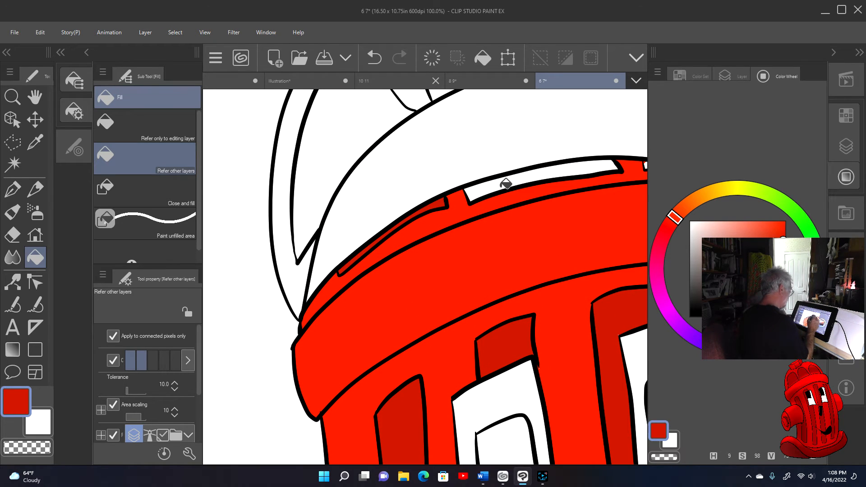
left_click(505, 182)
key("space")
left_click_drag(591, 221, 416, 309)
left_click(501, 260)
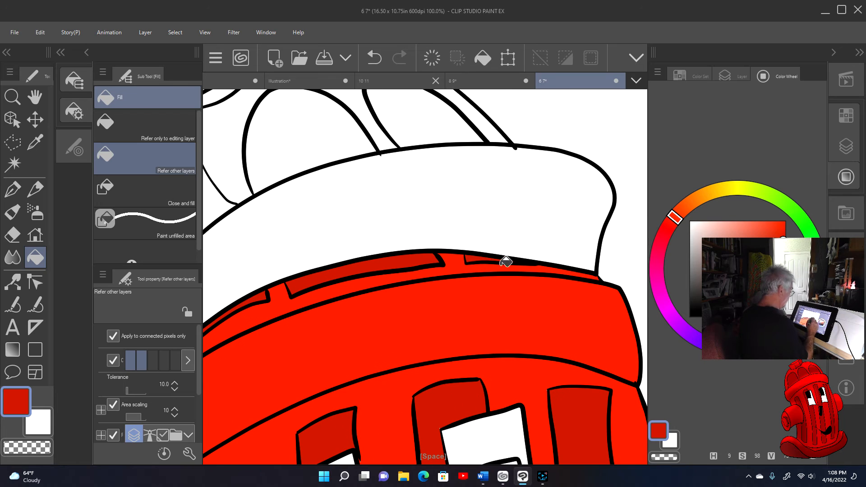
Hide the Frame 1 background layer, layer 12 and the Paper layer so the unfilled areas show transparency.
scroll(482, 367, "down", 1)
key("space")
left_click_drag(496, 351, 504, 186)
mouse_move(479, 336)
left_mouse_down()
mouse_move(469, 261)
mouse_move(489, 306)
left_mouse_up()
left_click(846, 147)
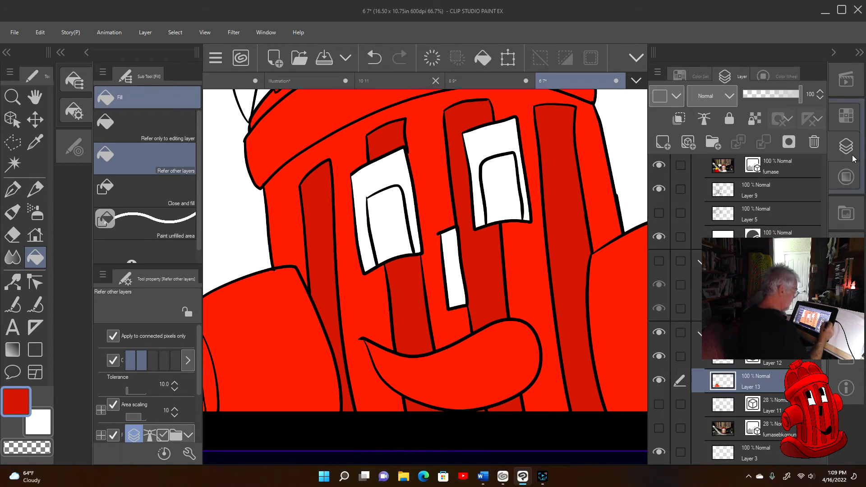
scroll(731, 360, "down", 5)
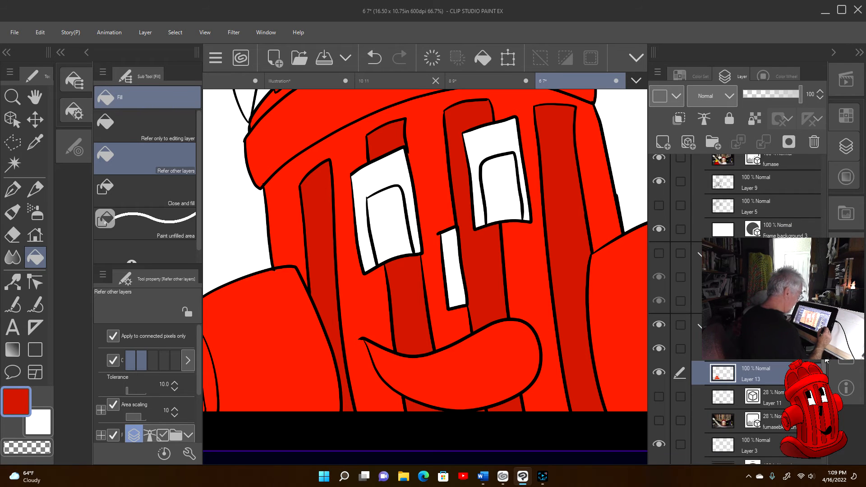
left_click(659, 356)
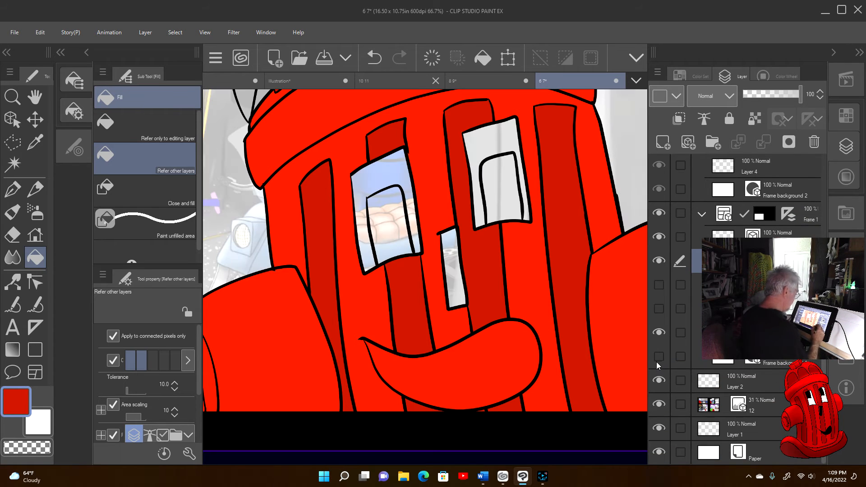
left_click(660, 404)
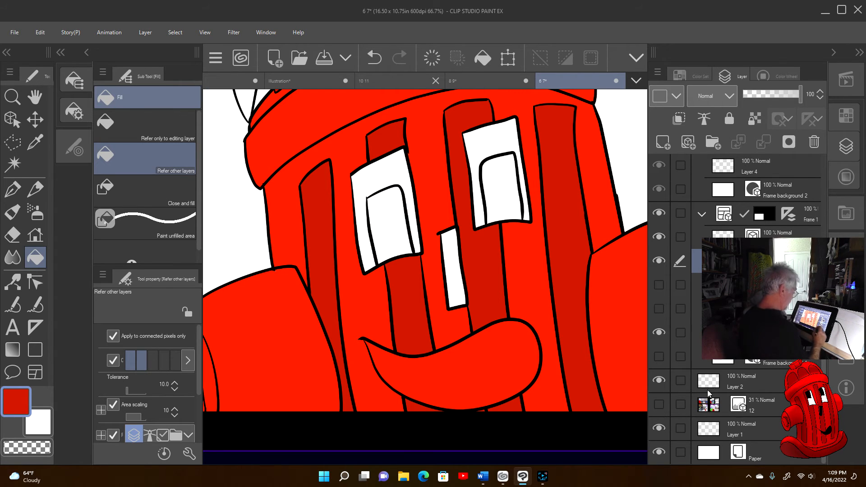
left_click(660, 452)
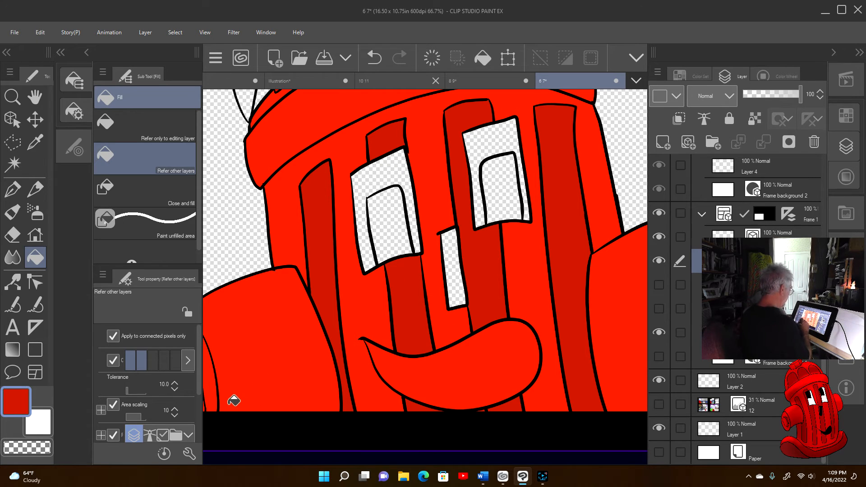
Fill the whites of both eyes with the white background colour.
left_click(43, 429)
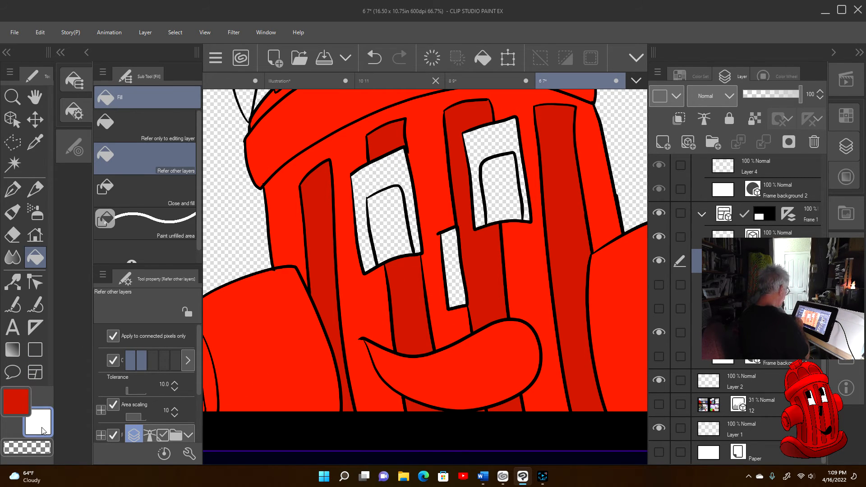
left_click(397, 170)
left_click(501, 138)
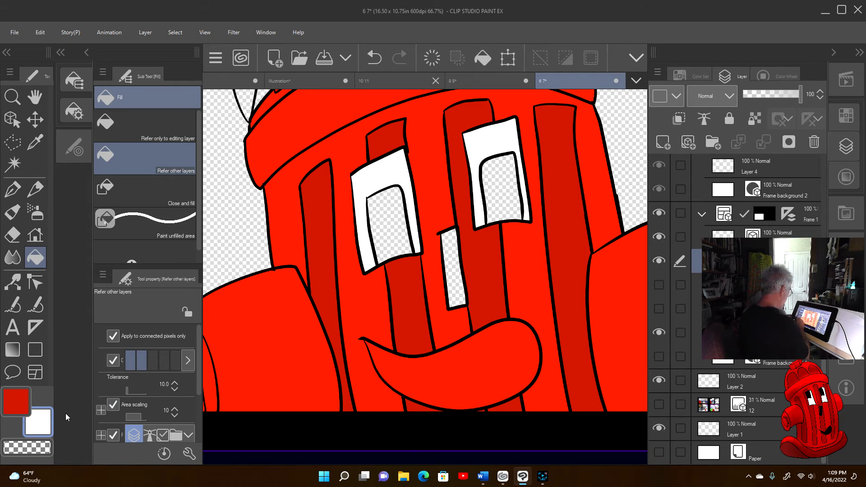
Change the white background colour to black and fill both pupils and the nose with it.
left_click(773, 76)
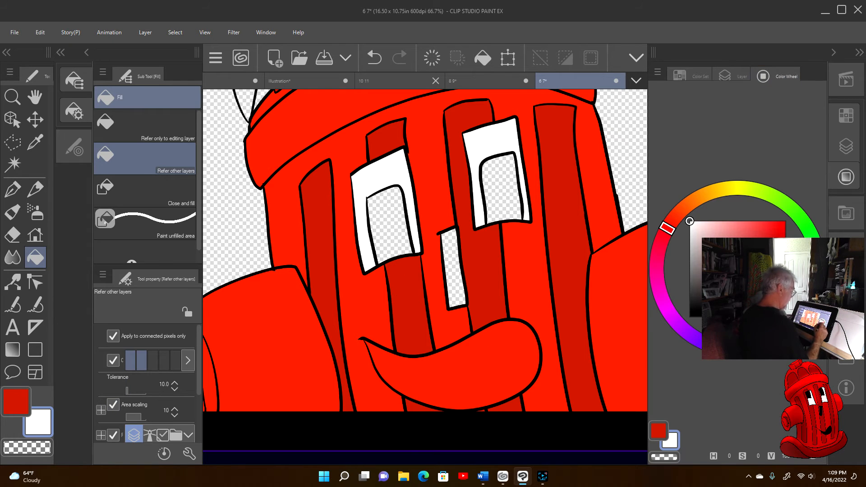
left_click(690, 317)
left_click(502, 199)
left_click(460, 276)
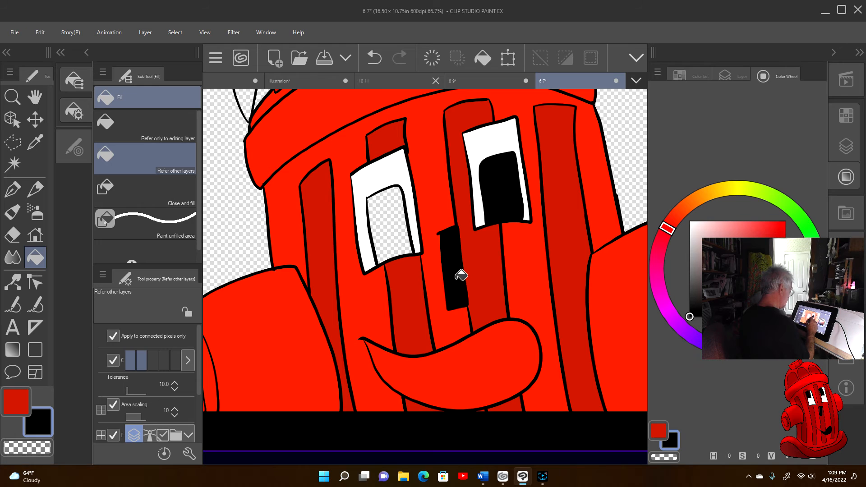
left_click(400, 228)
Auto-select the mouth area and fill it with black.
left_click(14, 164)
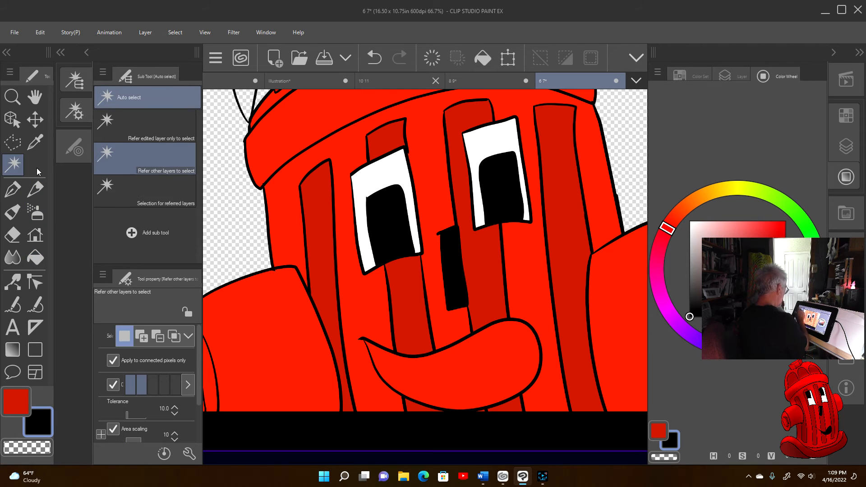
left_click(487, 375)
left_click(35, 258)
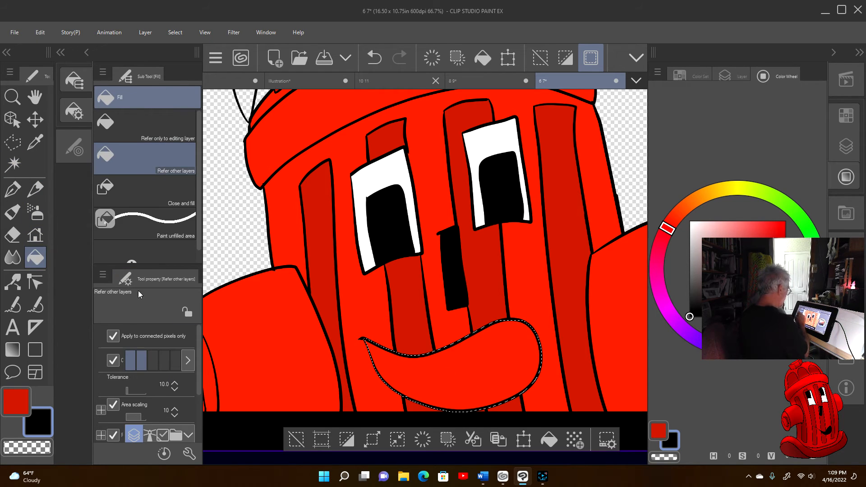
left_click(478, 361)
Sample the bright helmet yellow, hue 55 and saturation 95, from the coloured hydrant in the panel above.
left_click_drag(486, 236, 543, 383)
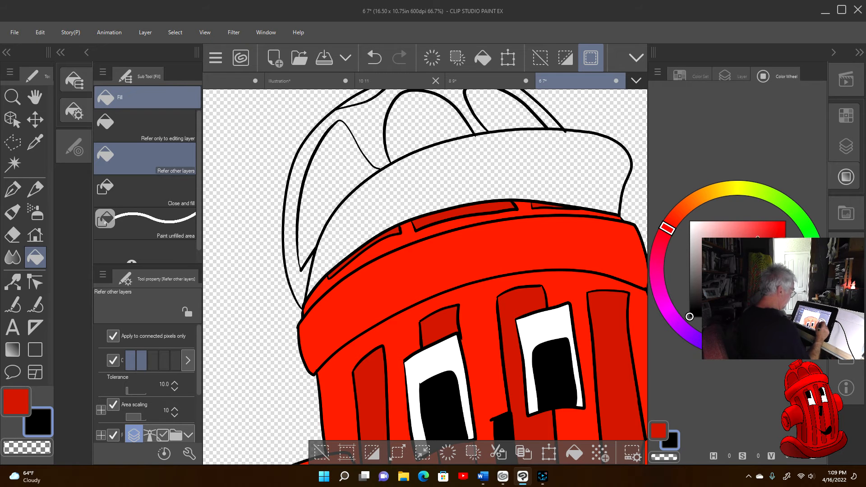
key("ctrl+minus")
key("ctrl+minus")
left_click_drag(589, 285, 542, 316)
key("ctrl+minus")
left_click_drag(442, 166, 475, 268)
key("ctrl+plus")
key("ctrl+plus")
key("ctrl+plus")
key("ctrl+plus")
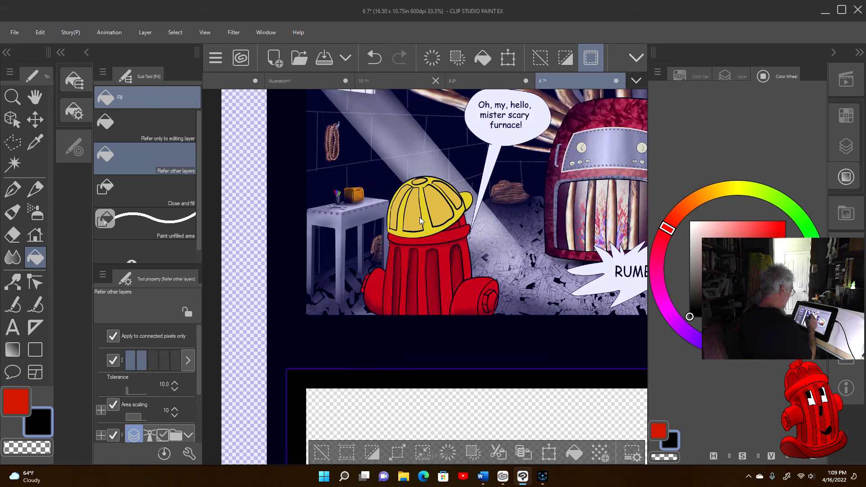
right_click(433, 222)
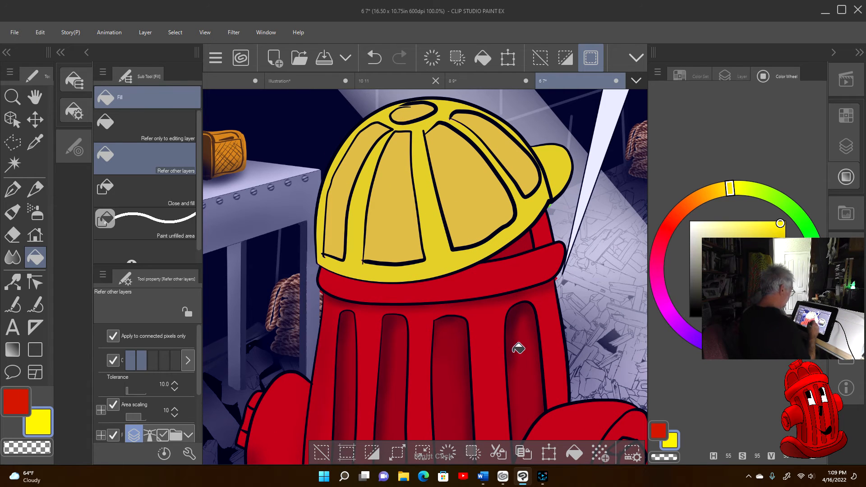
Auto-select the unfilled outer shell and ribs of the second panel's helmet and fill them with the bright yellow background colour.
left_click_drag(533, 378, 450, 136)
left_click_drag(526, 367, 512, 310)
scroll(512, 310, "down", 15)
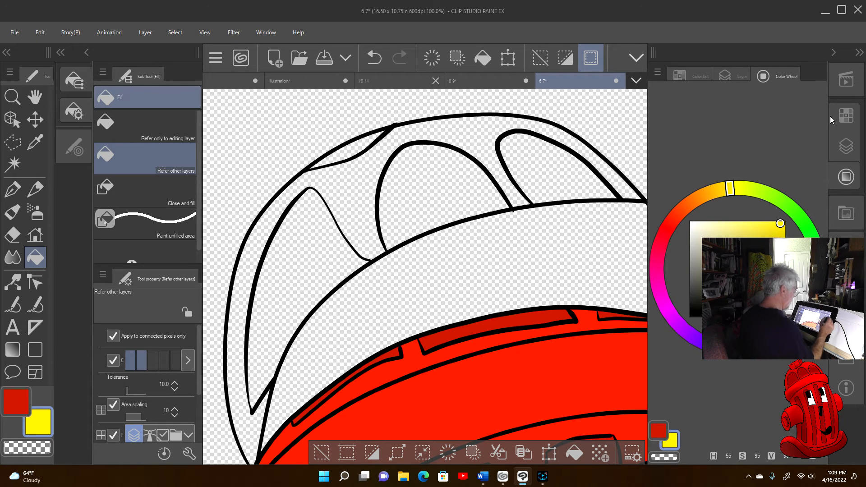
left_click(846, 146)
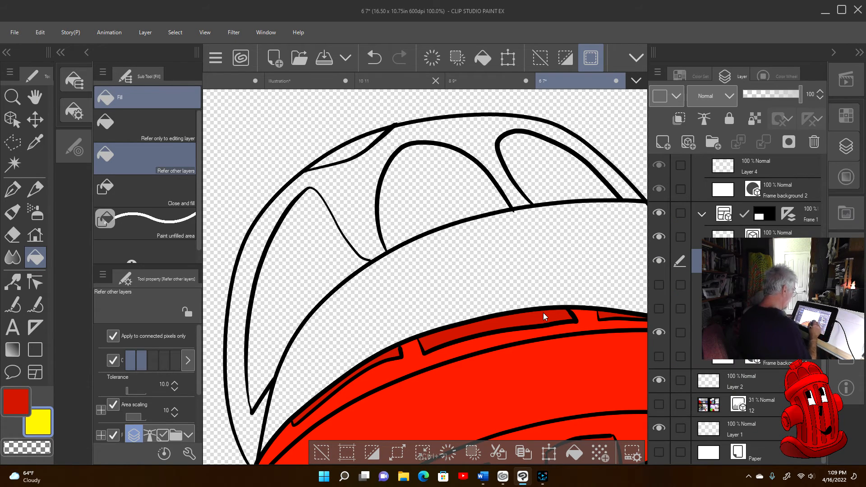
scroll(543, 316, "down", 3)
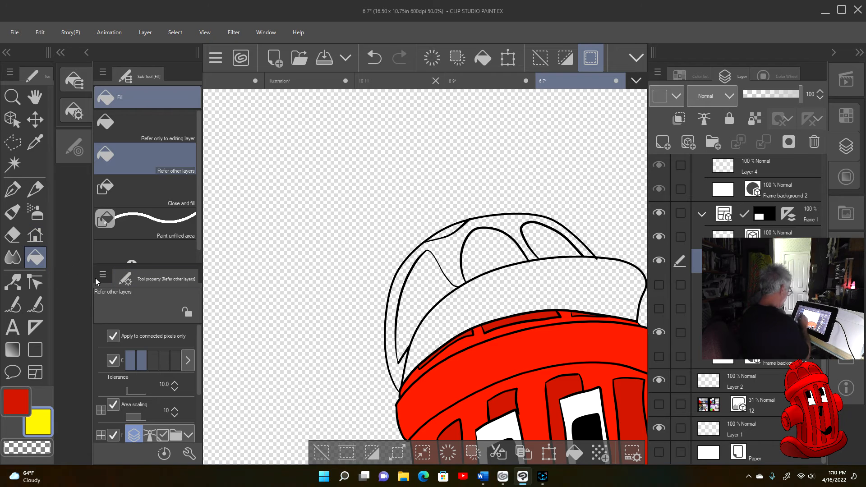
left_click(13, 164)
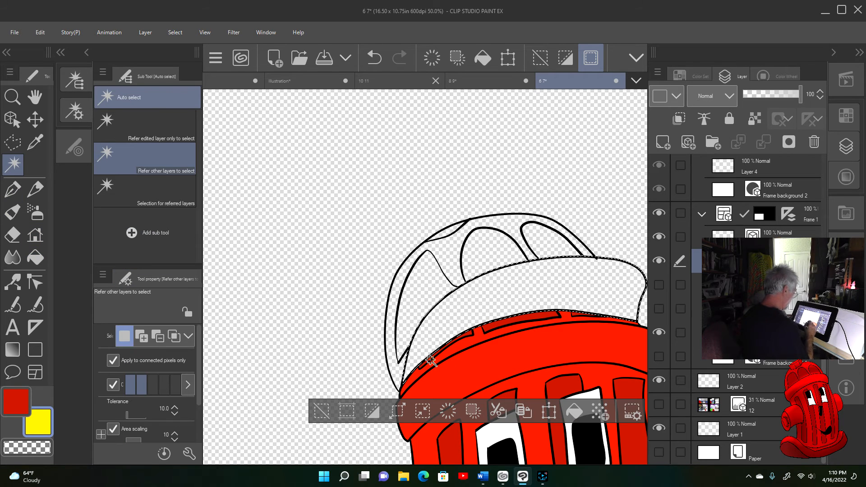
left_click(447, 257)
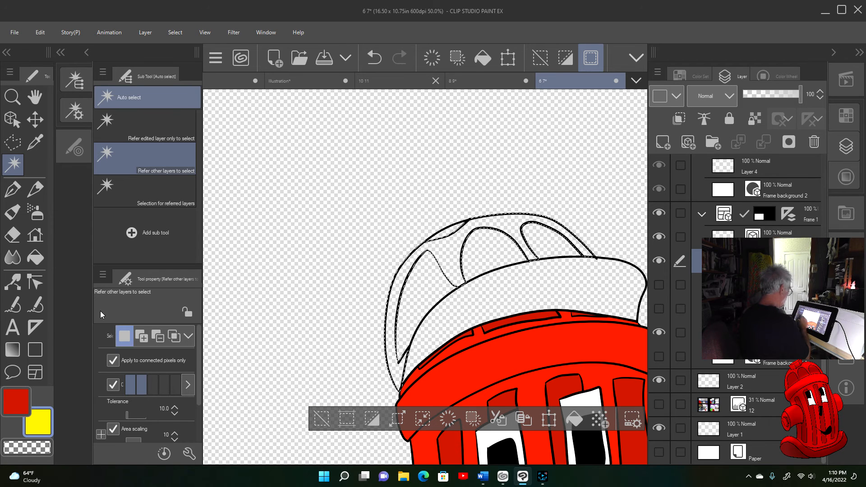
left_click(36, 257)
left_click(460, 252)
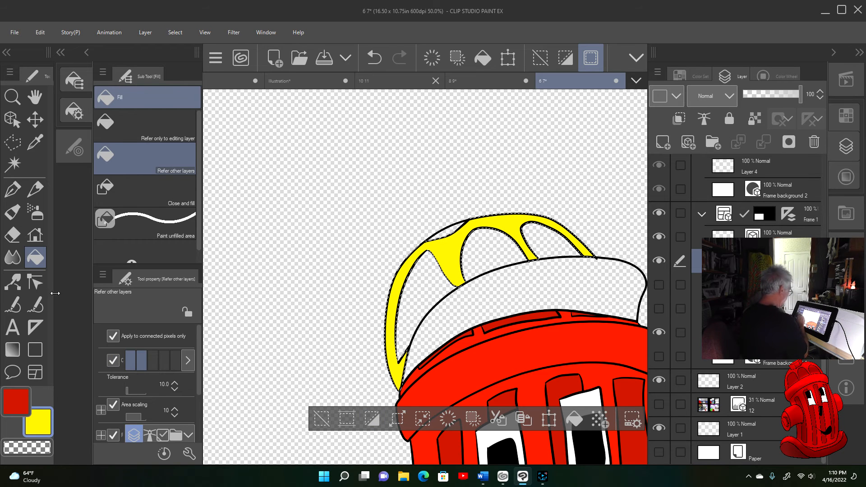
Sample the deeper yellow from the coloured helmet in the panel above, clear the selection, and fill the helmet's recessed sections and brim with it.
scroll(493, 180, "down", 2)
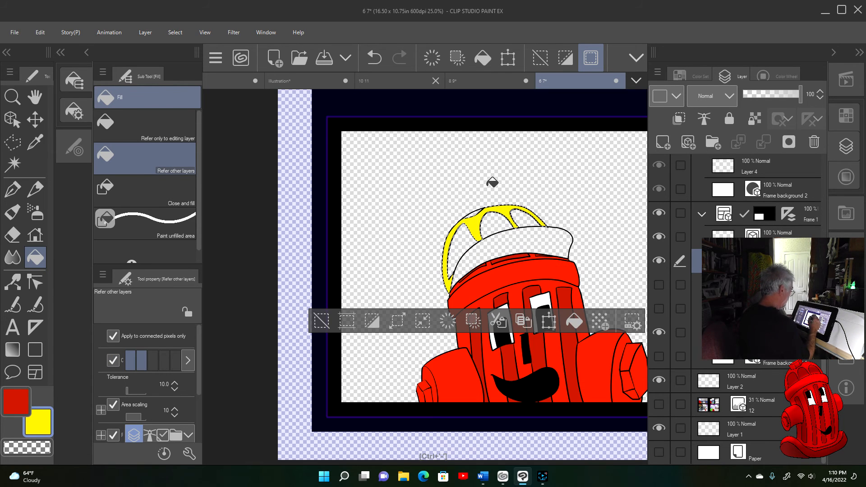
left_click_drag(493, 180, 478, 386)
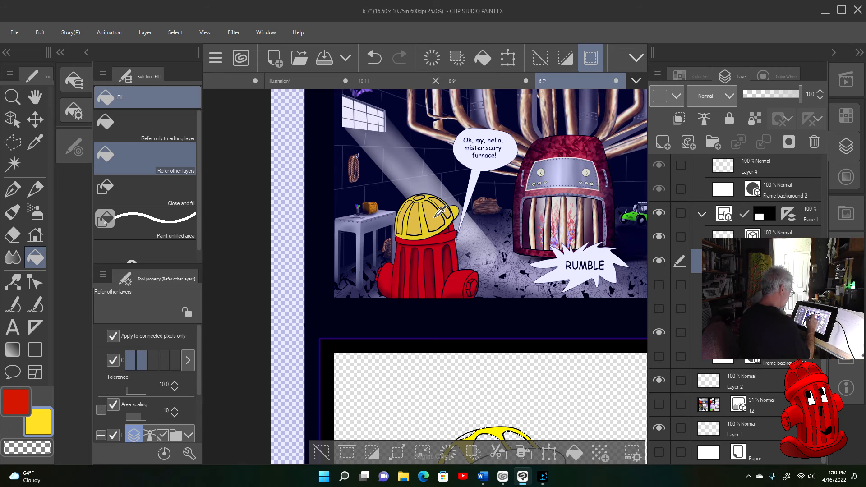
left_click_drag(531, 402, 469, 139)
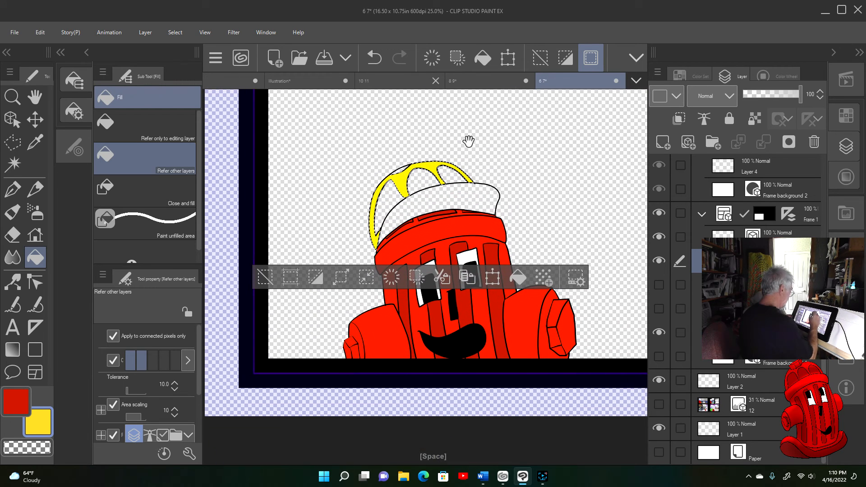
left_click(263, 277)
left_click(398, 196)
left_click(429, 179)
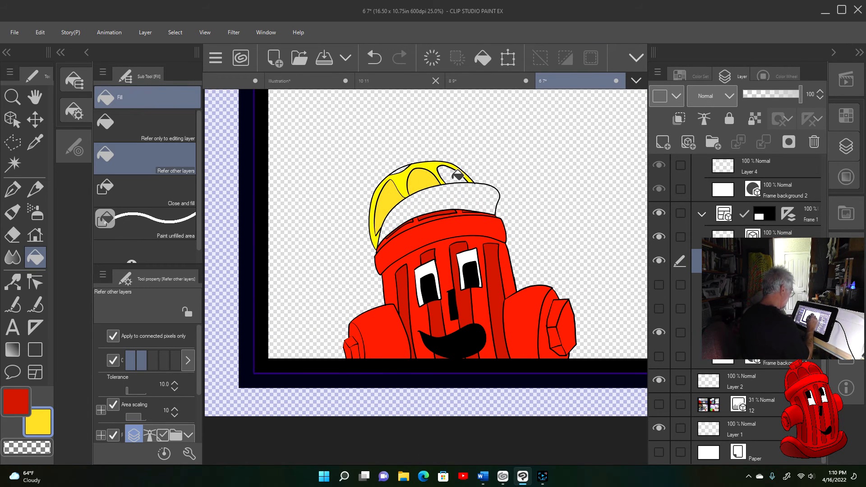
left_click(457, 175)
left_click(461, 199)
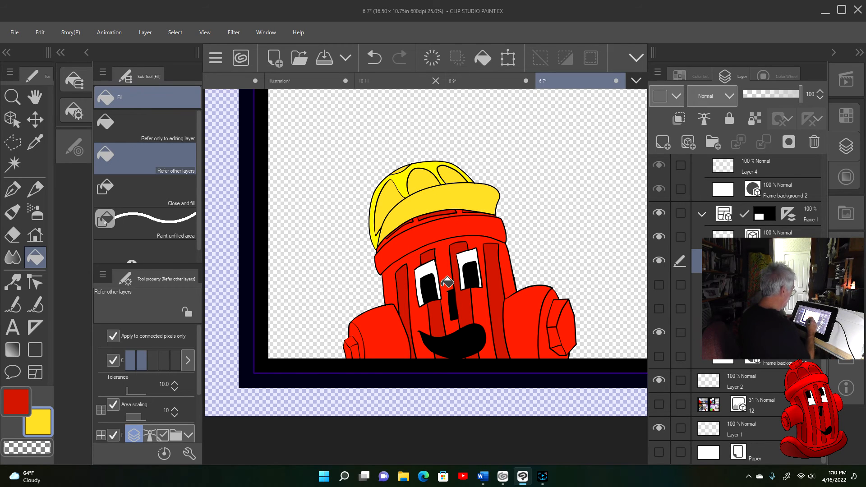
Duplicate the hydrant's flat colour layer and hide the original below the copy.
scroll(443, 286, "up", 2)
key("space")
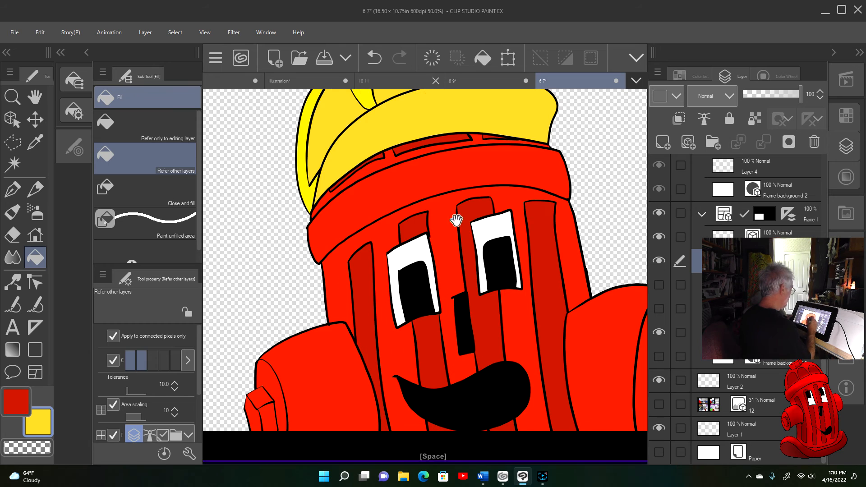
left_click_drag(457, 221, 488, 371)
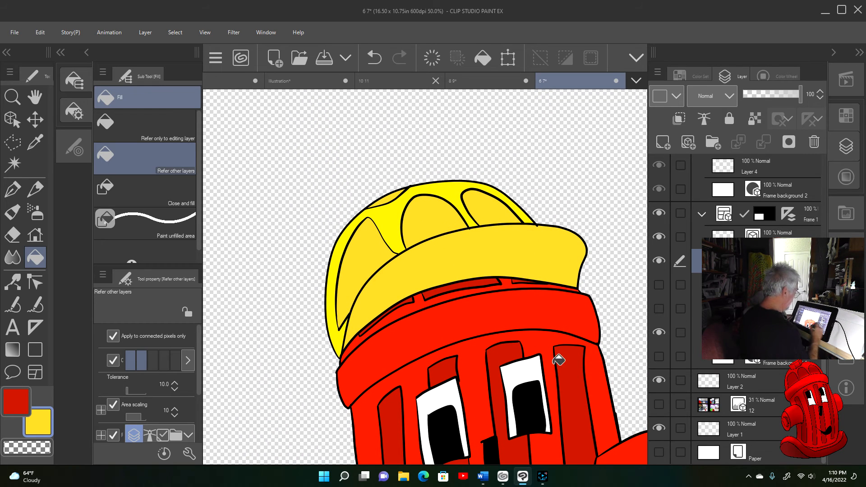
key("space")
left_click_drag(558, 360, 567, 290)
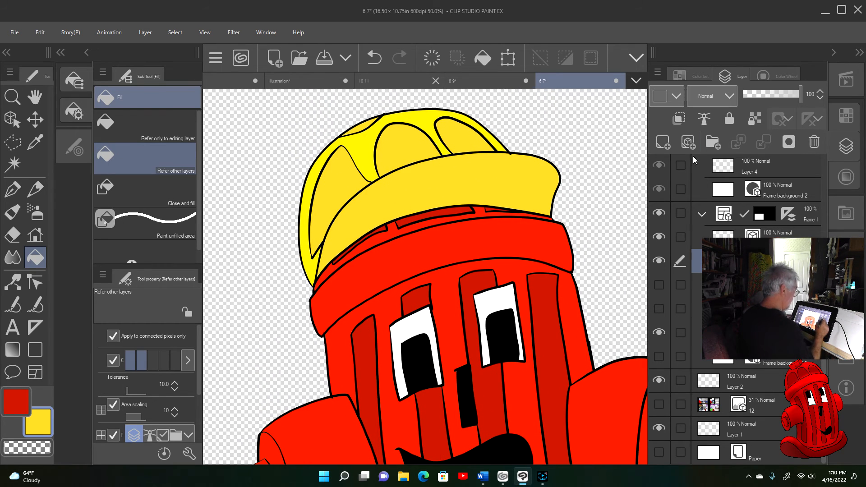
left_click(657, 72)
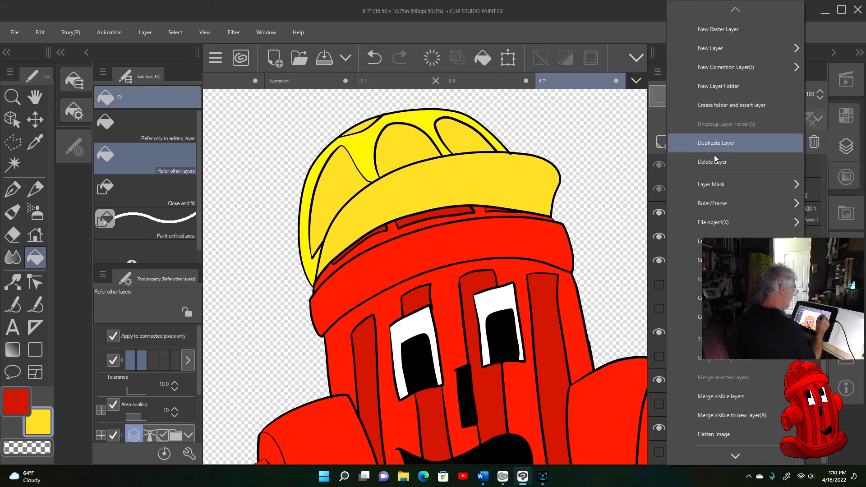
left_click(743, 144)
left_click(658, 287)
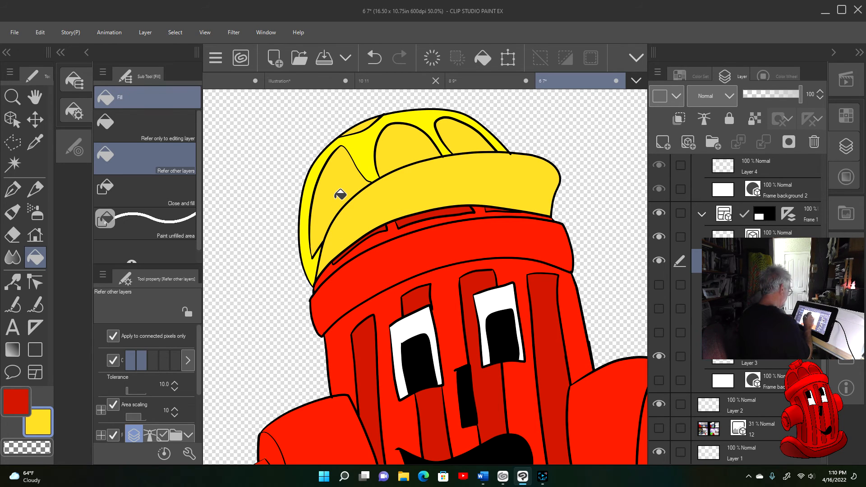
Auto-select the helmet brim and shade its lower part with the Soft airbrush in a darker gold, hue 49 and saturation 100.
key("w")
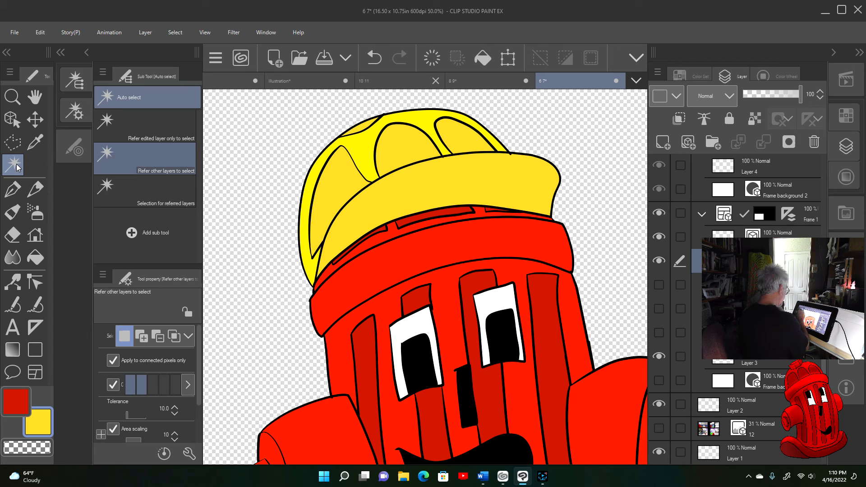
left_click(440, 191)
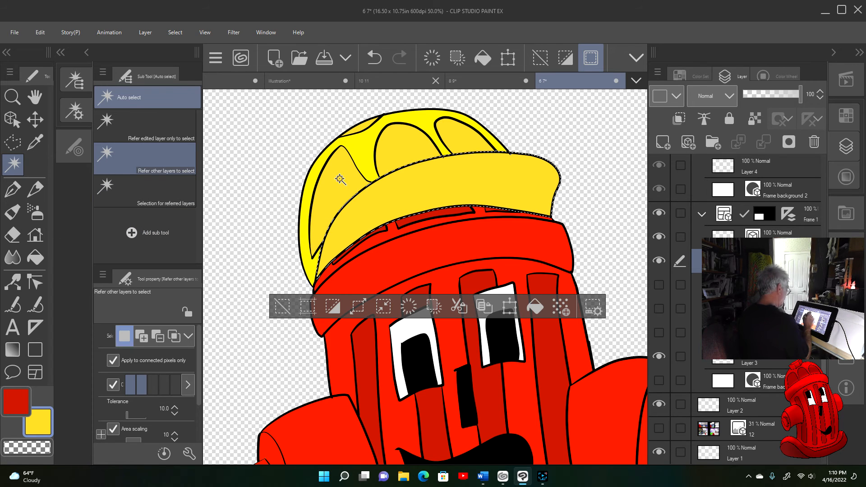
left_click(776, 76)
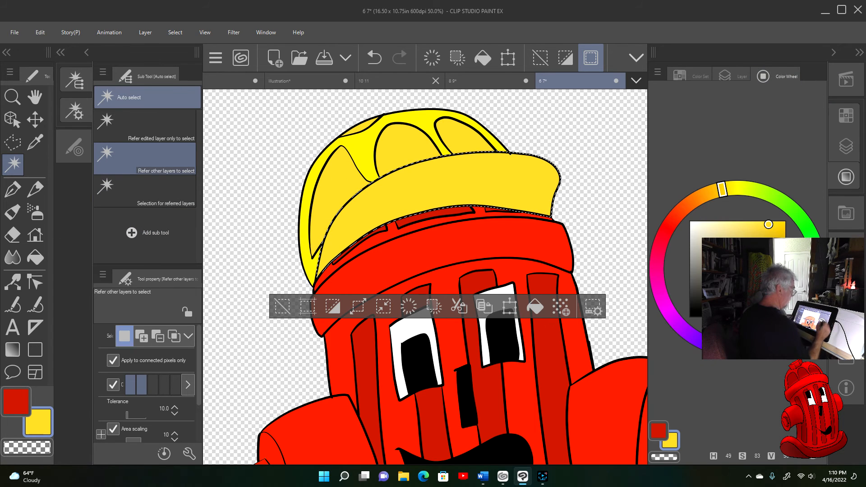
left_click(785, 269)
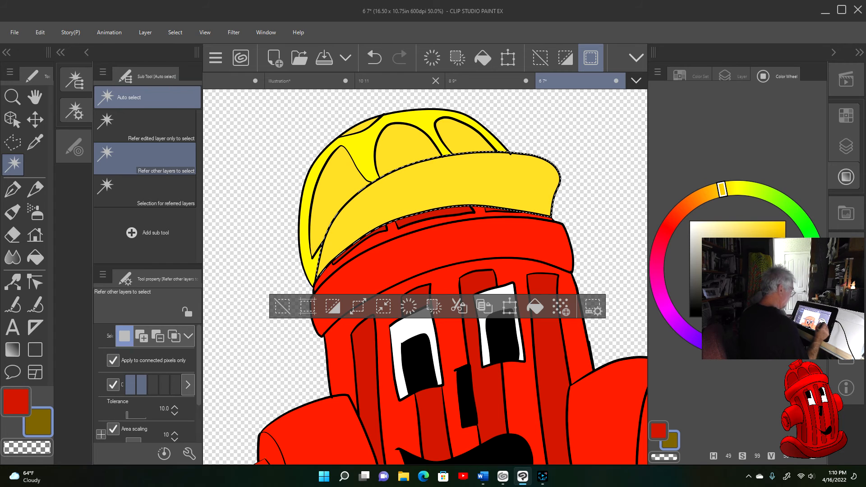
left_click_drag(785, 269, 786, 243)
left_click(42, 217)
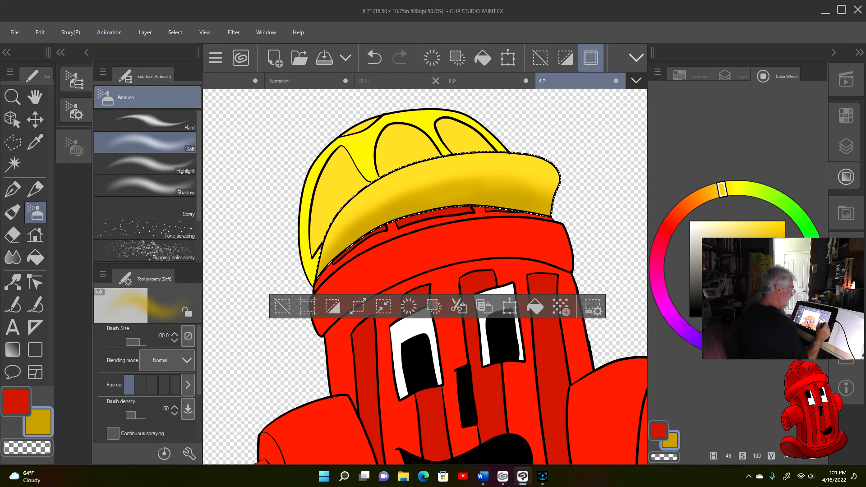
Darken the airbrush colour to a brownish gold and deepen the shadow along the brim's lower edge.
left_click(783, 272)
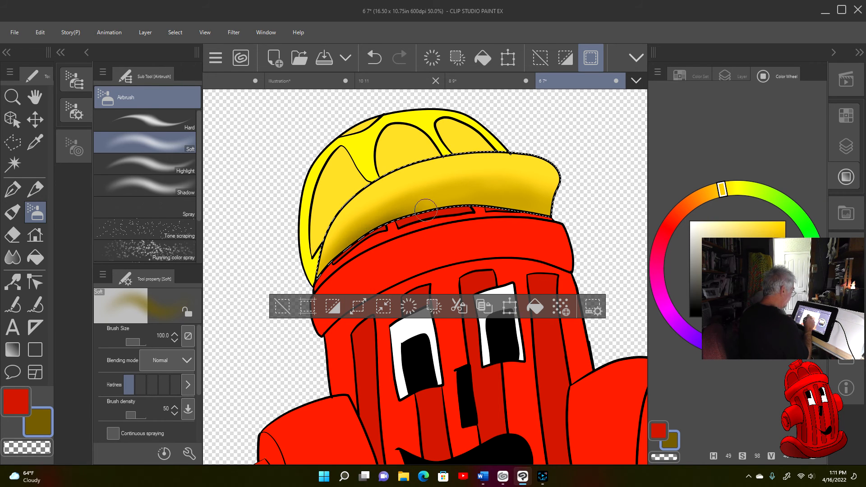
mouse_move(495, 208)
left_mouse_down()
mouse_move(560, 225)
mouse_move(441, 217)
left_mouse_up()
mouse_move(372, 248)
left_mouse_down()
mouse_move(317, 286)
mouse_move(344, 261)
mouse_move(438, 219)
mouse_move(519, 207)
mouse_move(581, 215)
left_mouse_up()
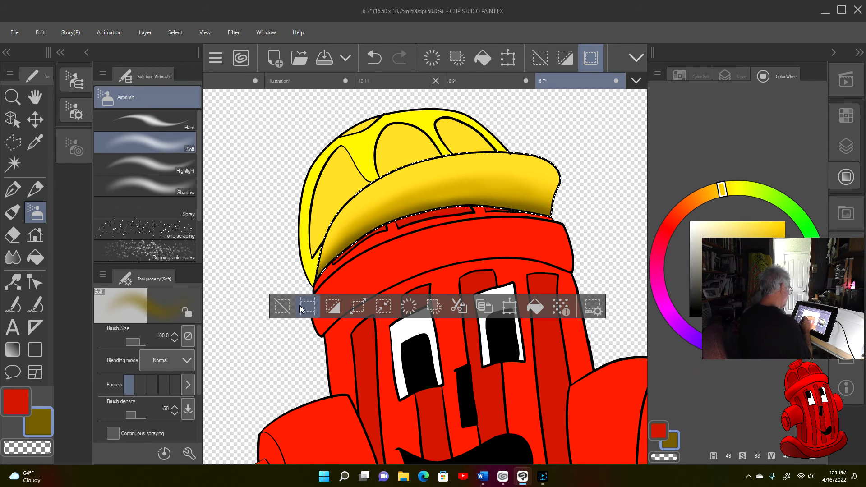
Auto-select the helmet's leftmost recessed section and airbrush brownish-gold shading along its upper outer edge.
key("w")
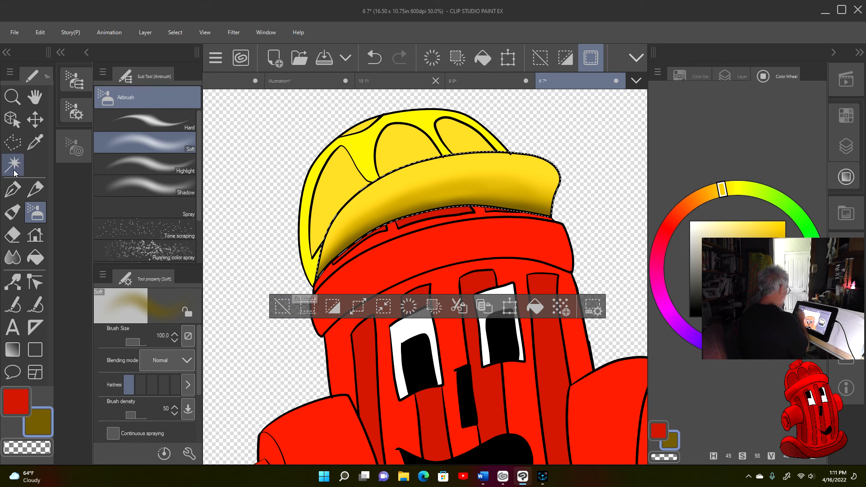
left_click(333, 197)
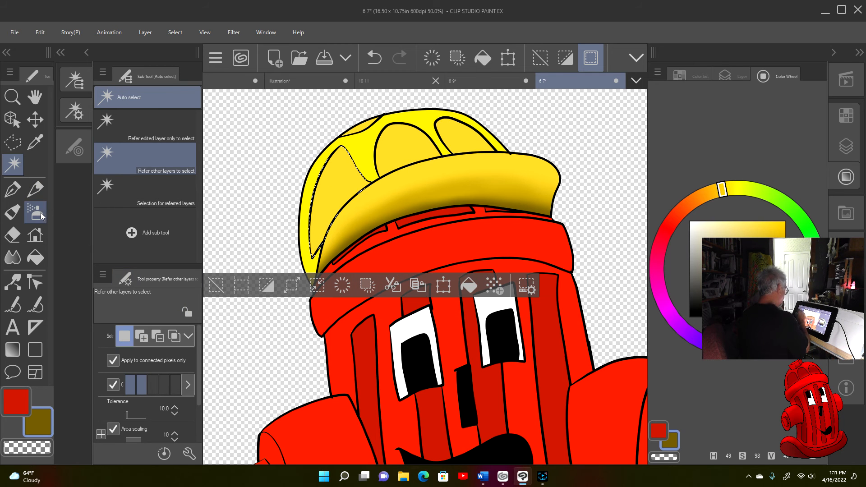
left_click(36, 212)
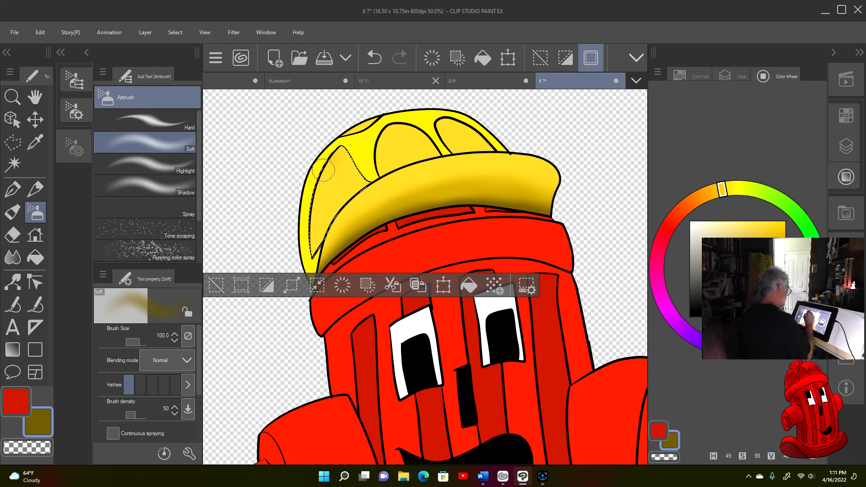
mouse_move(333, 159)
left_mouse_down()
mouse_move(313, 192)
mouse_move(345, 145)
mouse_move(369, 179)
mouse_move(355, 156)
mouse_move(323, 162)
mouse_move(323, 177)
left_mouse_up()
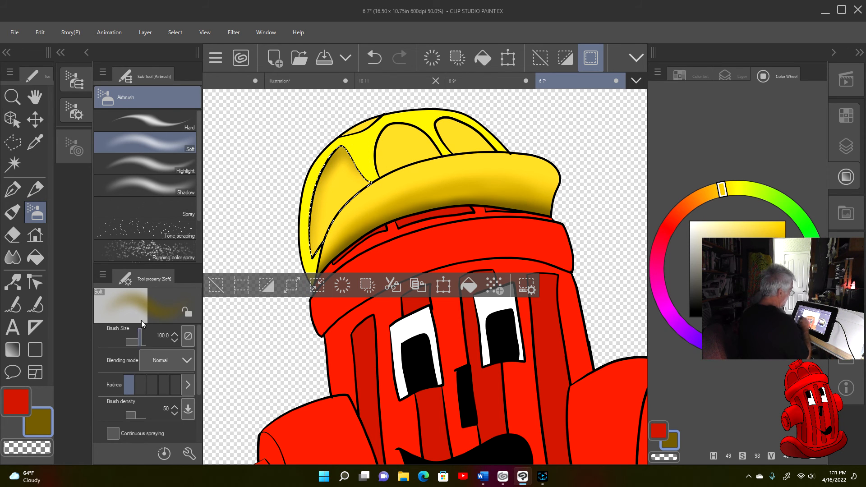
Auto-select the helmet's middle recessed section and airbrush the same shadow along its upper edge.
left_click(14, 164)
left_click(409, 147)
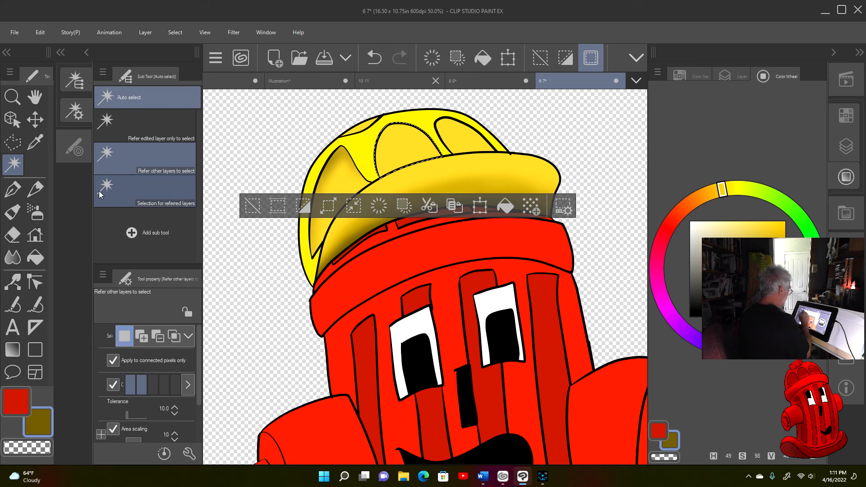
left_click(35, 212)
mouse_move(385, 137)
left_mouse_down()
mouse_move(382, 149)
mouse_move(393, 124)
mouse_move(387, 133)
mouse_move(417, 131)
left_mouse_up()
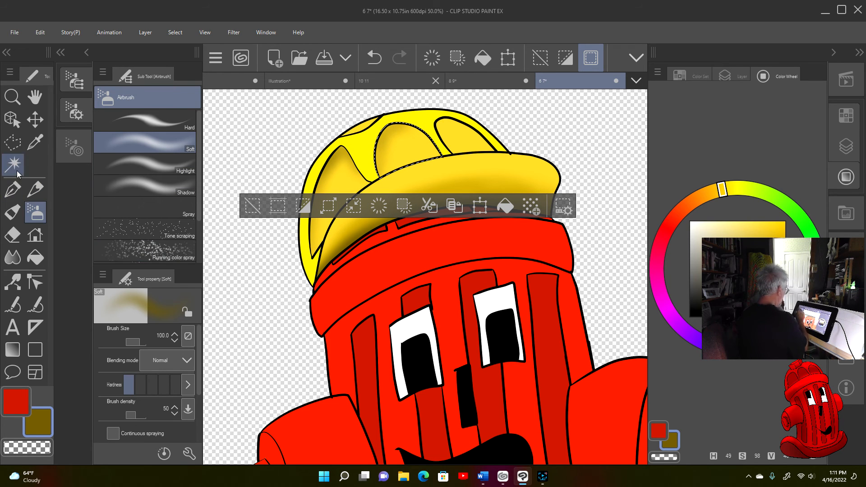
Auto-select the helmet's rightmost recessed section, airbrush a shadow along its upper edge, and clear the selection.
left_click(13, 165)
left_click(462, 138)
left_click(36, 212)
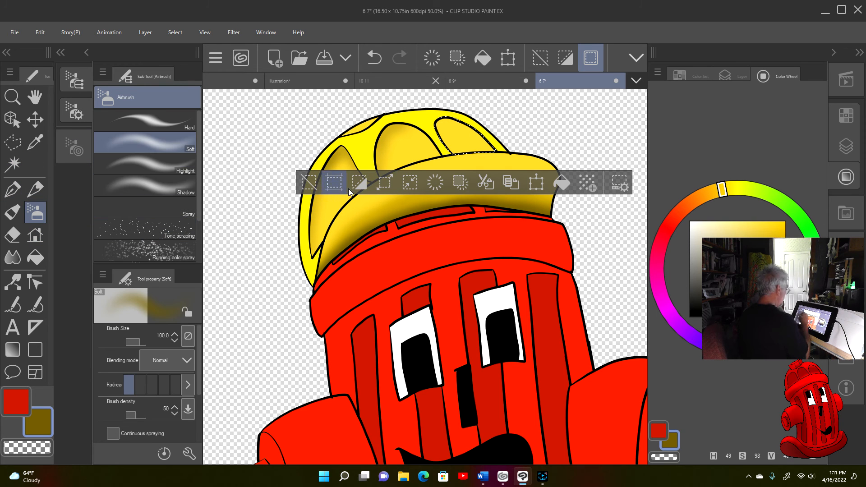
mouse_move(448, 122)
left_mouse_down()
mouse_move(434, 141)
mouse_move(444, 115)
mouse_move(464, 168)
mouse_move(460, 137)
mouse_move(485, 144)
mouse_move(465, 125)
mouse_move(486, 141)
left_mouse_up()
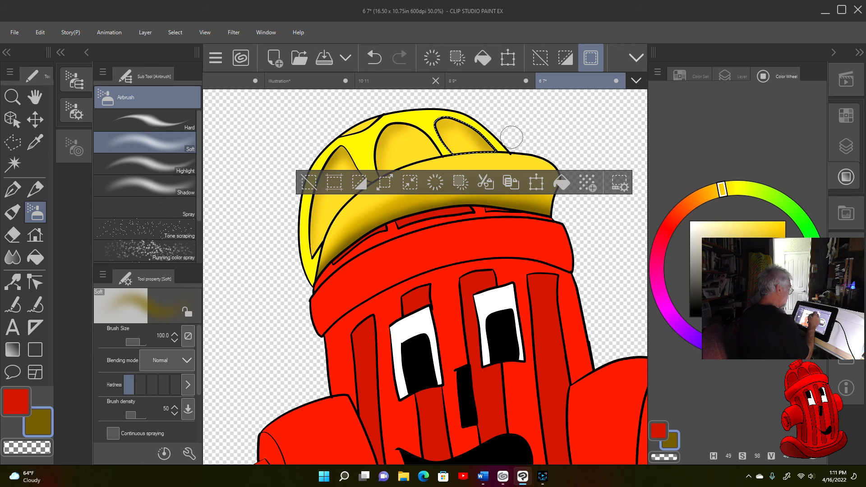
left_click(309, 183)
Lock the transparent pixels of the duplicated hydrant colour layer.
key("ctrl+minus")
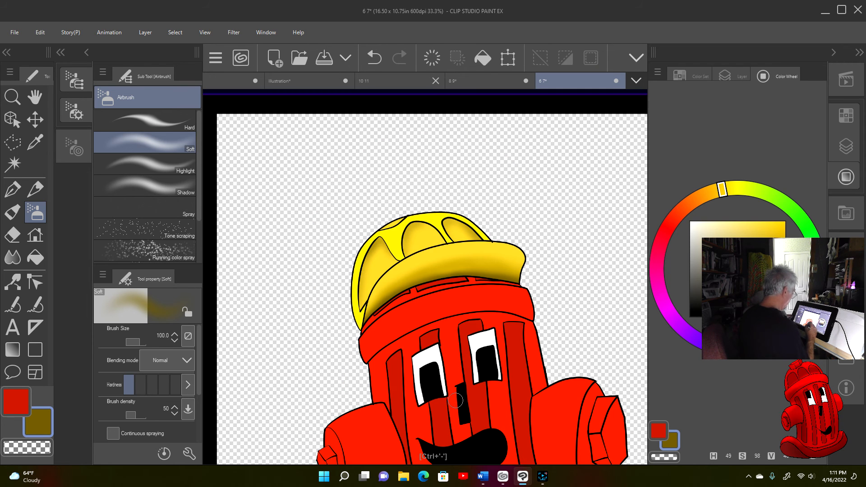
key("space")
left_click_drag(469, 312, 478, 213)
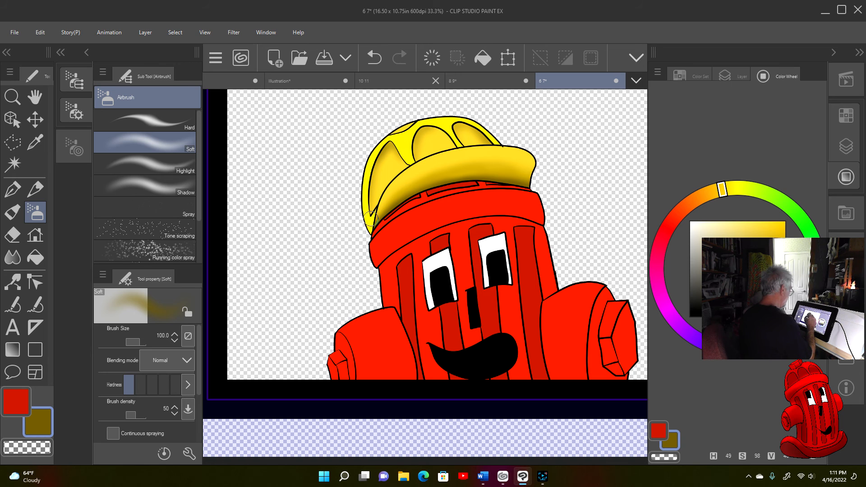
left_click(732, 76)
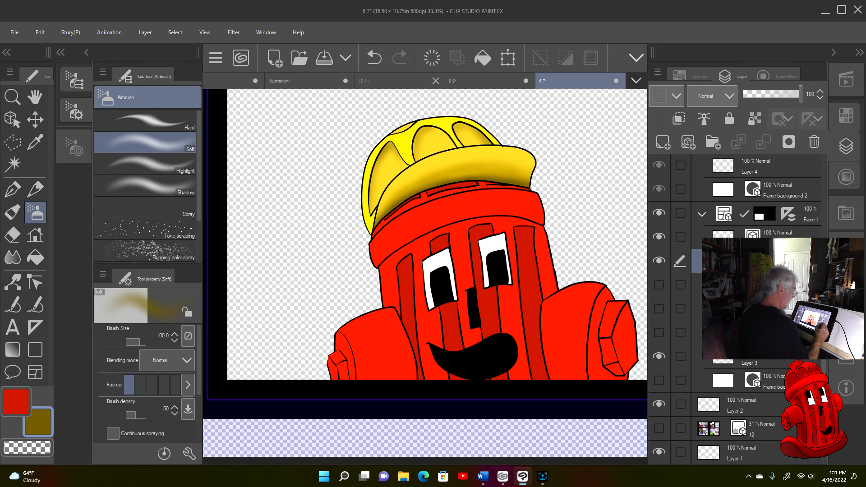
left_click(754, 118)
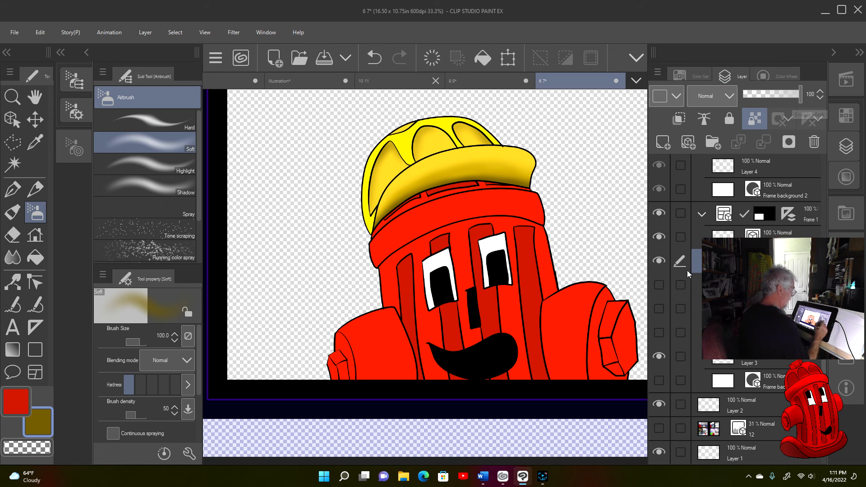
Airbrush brownish-gold shading over the lower tip of the helmet's left edge, just above the hydrant's collar.
key("ctrl+plus")
key("ctrl+plus")
key("ctrl+plus")
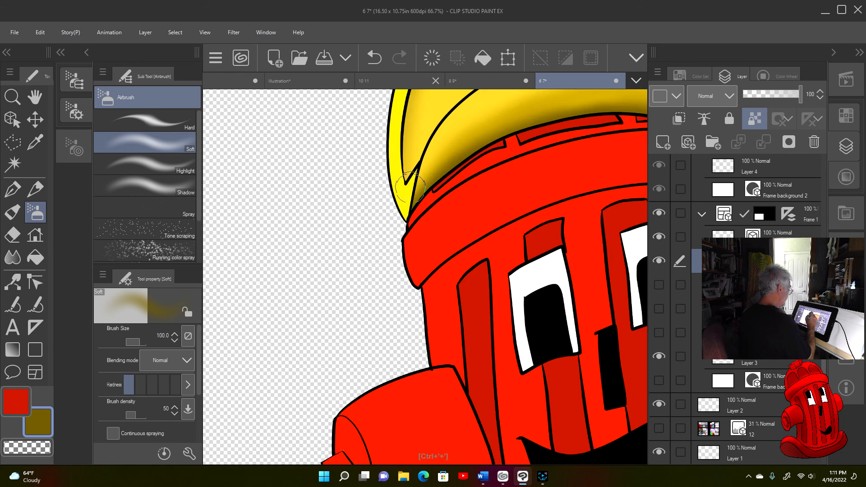
mouse_move(410, 206)
left_mouse_down()
mouse_move(369, 218)
mouse_move(401, 186)
mouse_move(387, 230)
mouse_move(384, 219)
mouse_move(388, 235)
mouse_move(421, 199)
mouse_move(397, 230)
mouse_move(384, 169)
mouse_move(415, 181)
mouse_move(424, 206)
mouse_move(383, 235)
left_mouse_up()
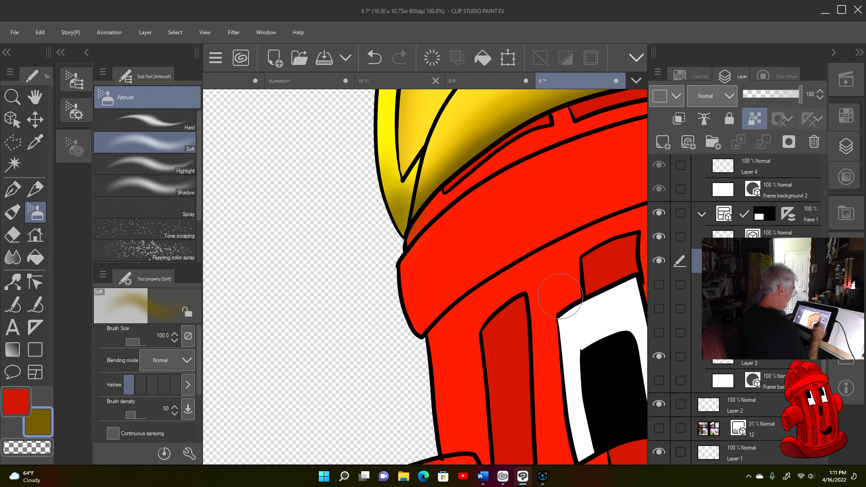
left_click_drag(522, 307, 402, 290)
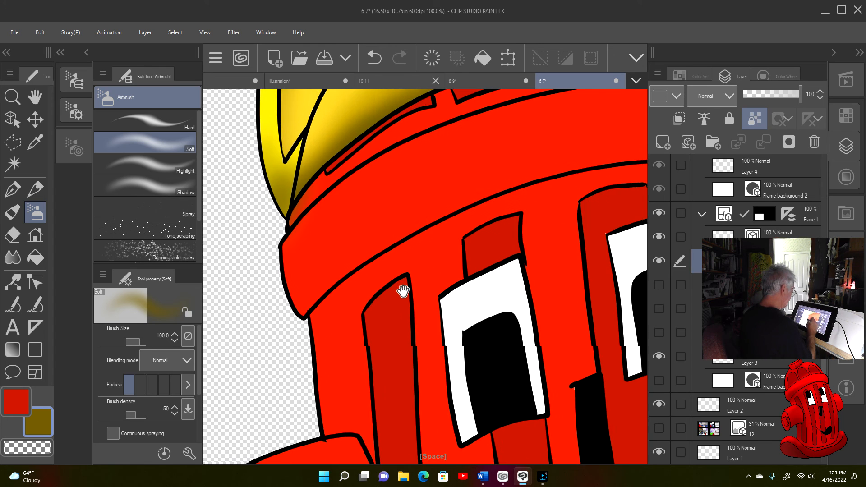
key("ctrl+minus")
key("ctrl+minus")
key("ctrl+minus")
key("ctrl+plus")
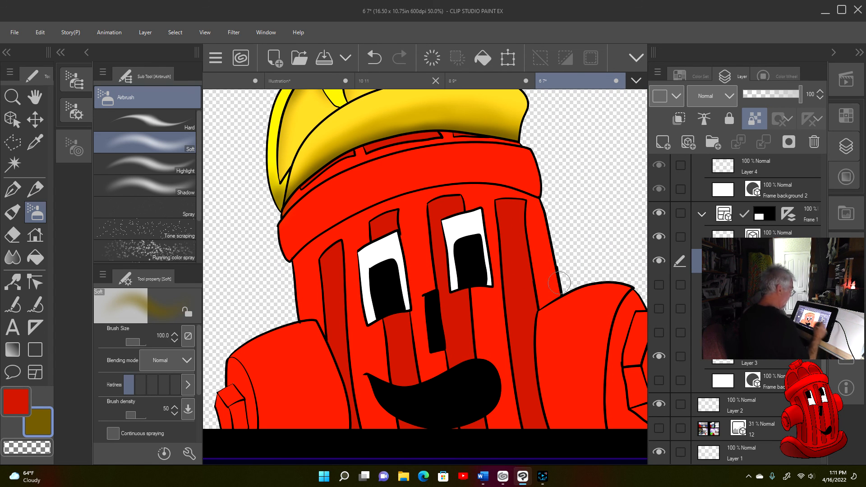
right_click(446, 206)
left_click(21, 168)
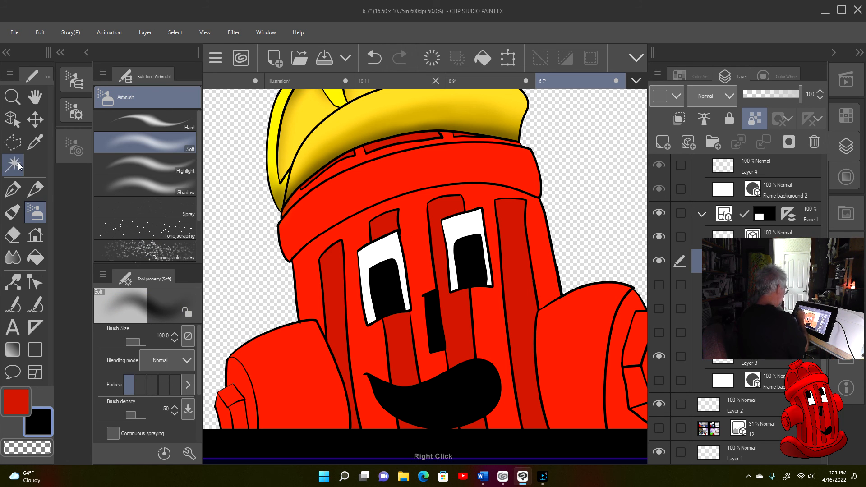
left_click(313, 274)
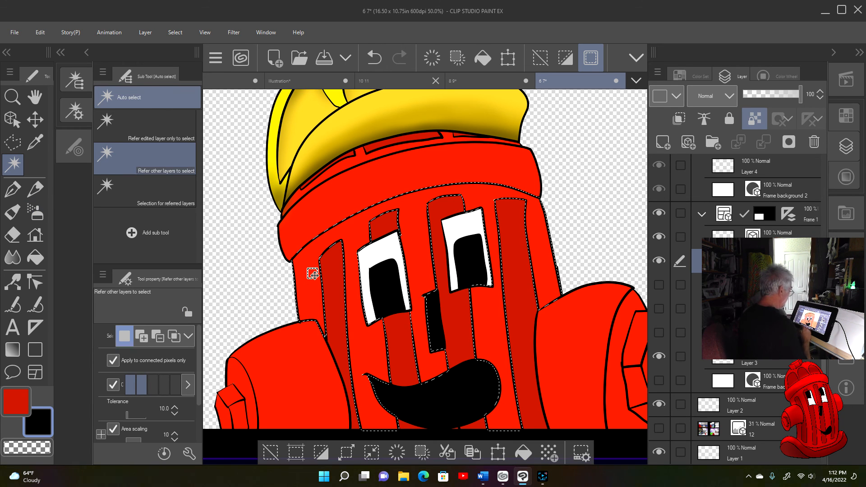
key("ctrl+minus")
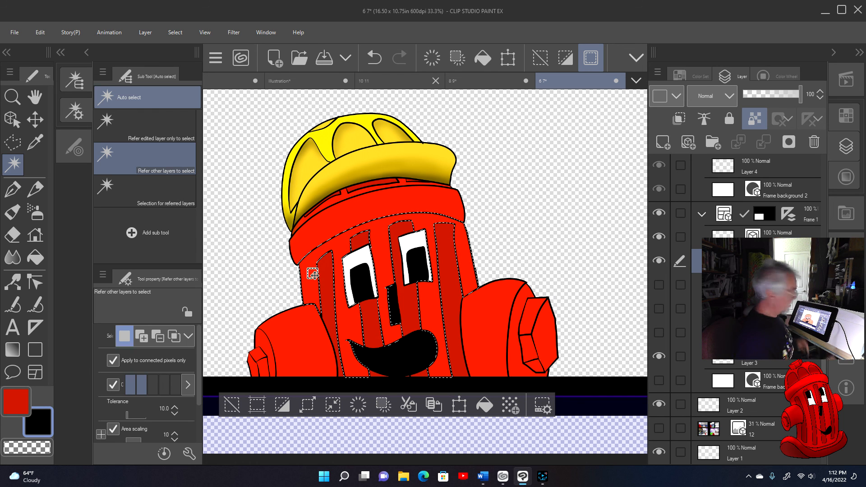
key("ctrl+minus")
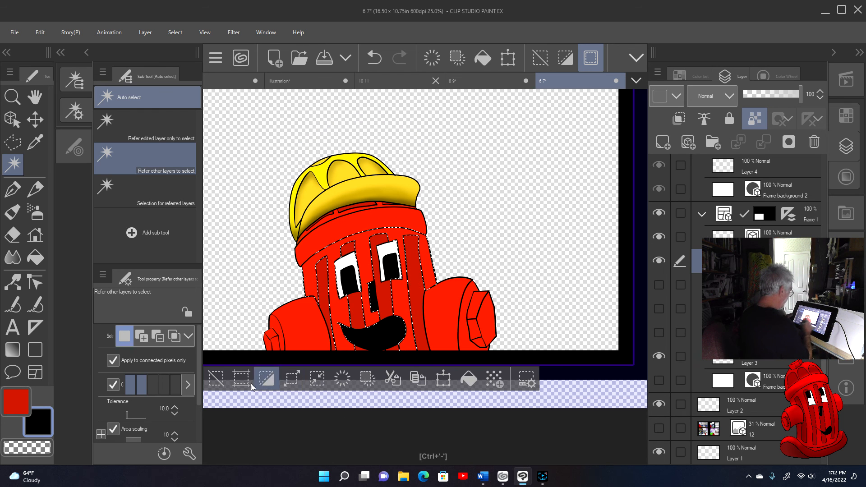
left_click(216, 378)
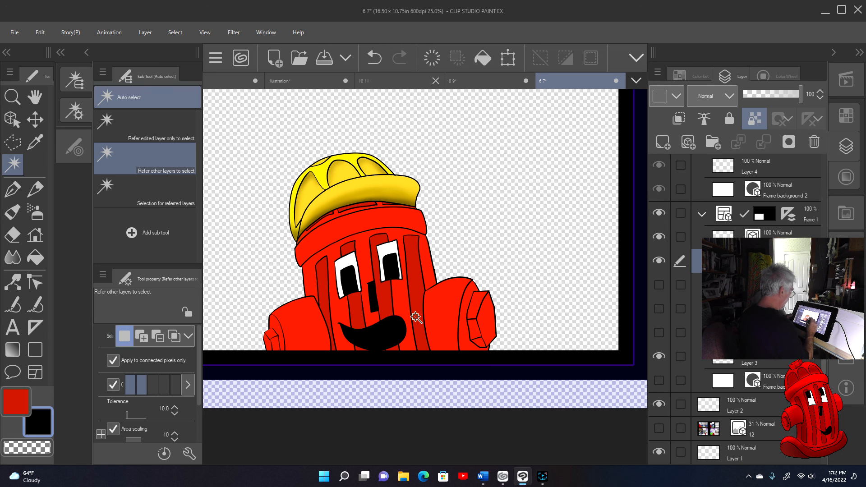
Show the second panel's furnace-room background layer and set its opacity to 100.
key("space")
left_click_drag(476, 264, 527, 317)
key("space")
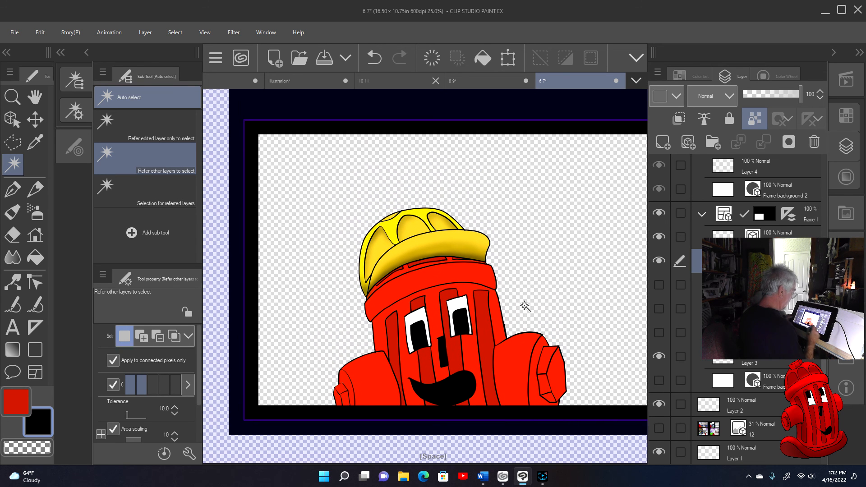
left_click(659, 336)
left_click(752, 333)
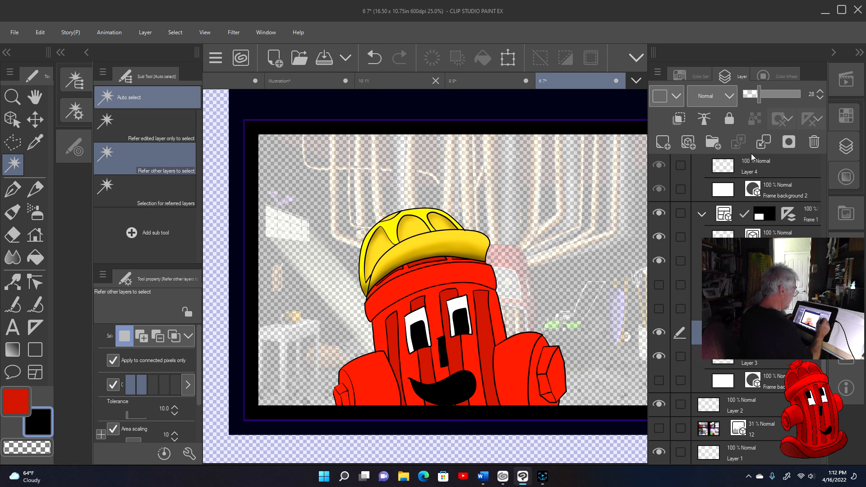
left_click_drag(759, 100, 802, 98)
Examine the second panel with its background and compare the hydrant and room with the finished first panel.
key("space")
left_click_drag(573, 327, 505, 334)
key("ctrl+minus")
key("ctrl+plus")
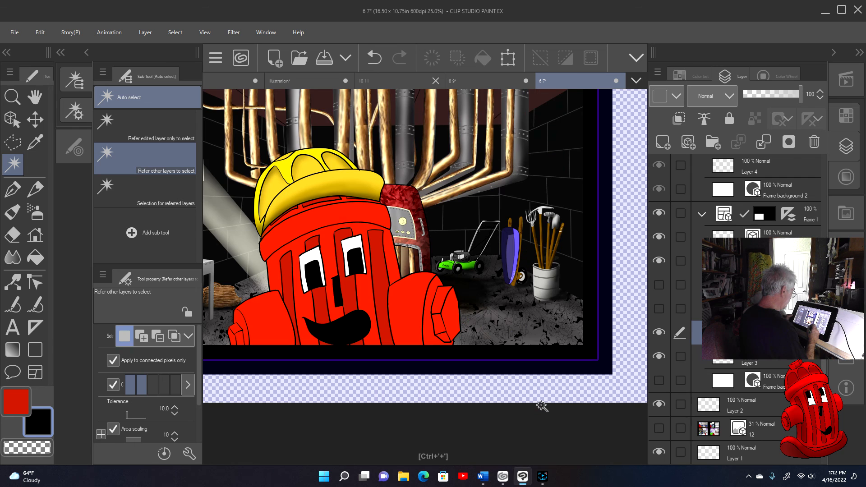
key("space")
left_click_drag(456, 281, 544, 389)
left_click_drag(513, 227, 515, 428)
left_click_drag(515, 395, 453, 411)
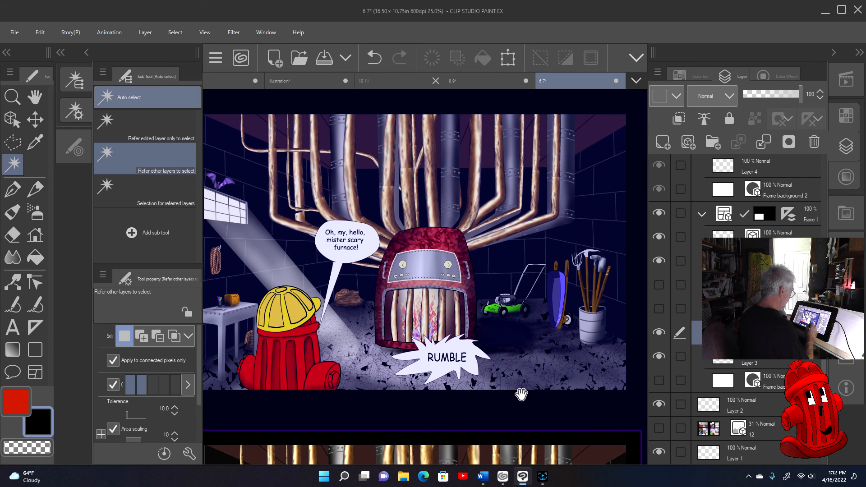
left_click_drag(518, 396, 531, 353)
left_click_drag(539, 414, 536, 253)
mouse_move(529, 436)
left_mouse_down()
mouse_move(564, 345)
mouse_move(548, 354)
left_mouse_up()
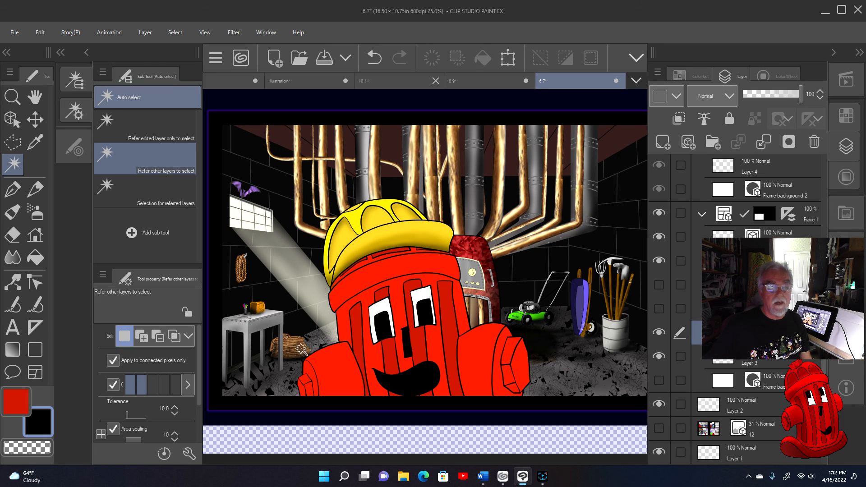
left_click(542, 477)
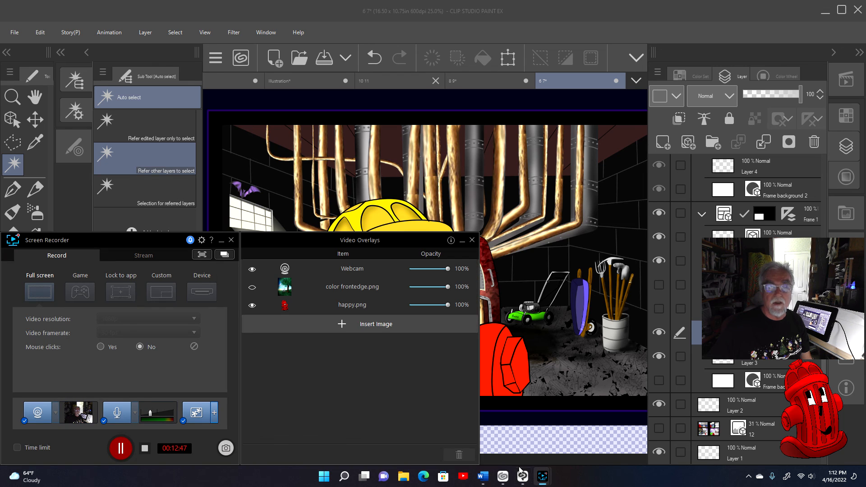